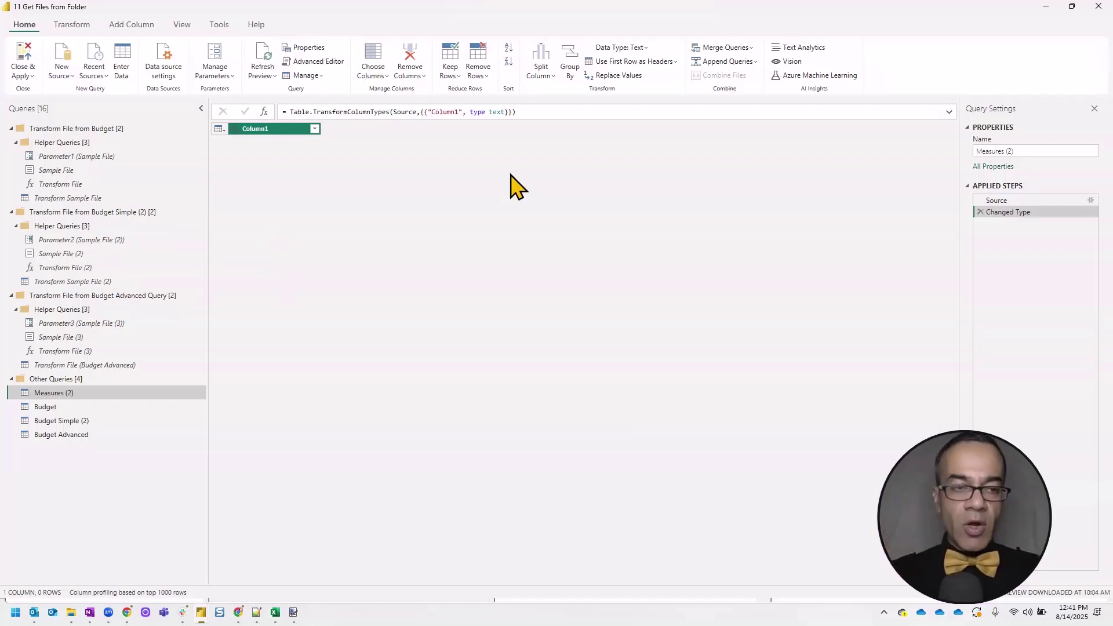
Step: Leave the combined 612-row Budget table to head for the project's download folder
{"action": "left_click", "coordinate": [1046, 8]}
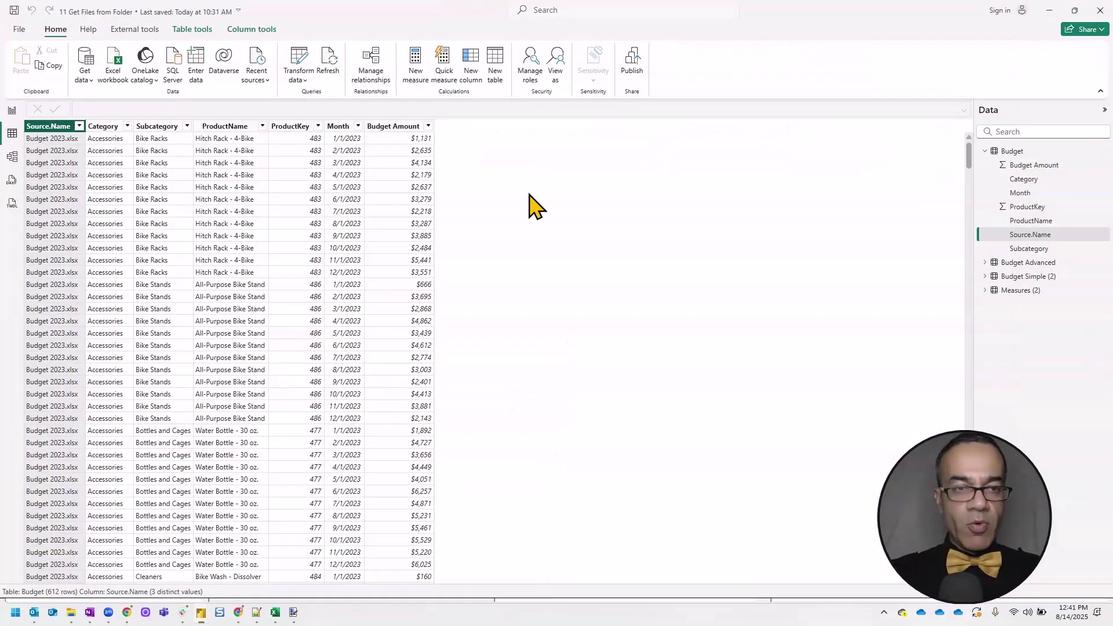
Step: Review the Budget, Budget Advanced and Budget Simple folders in the Download folder
{"action": "key", "text": "alt+Tab"}
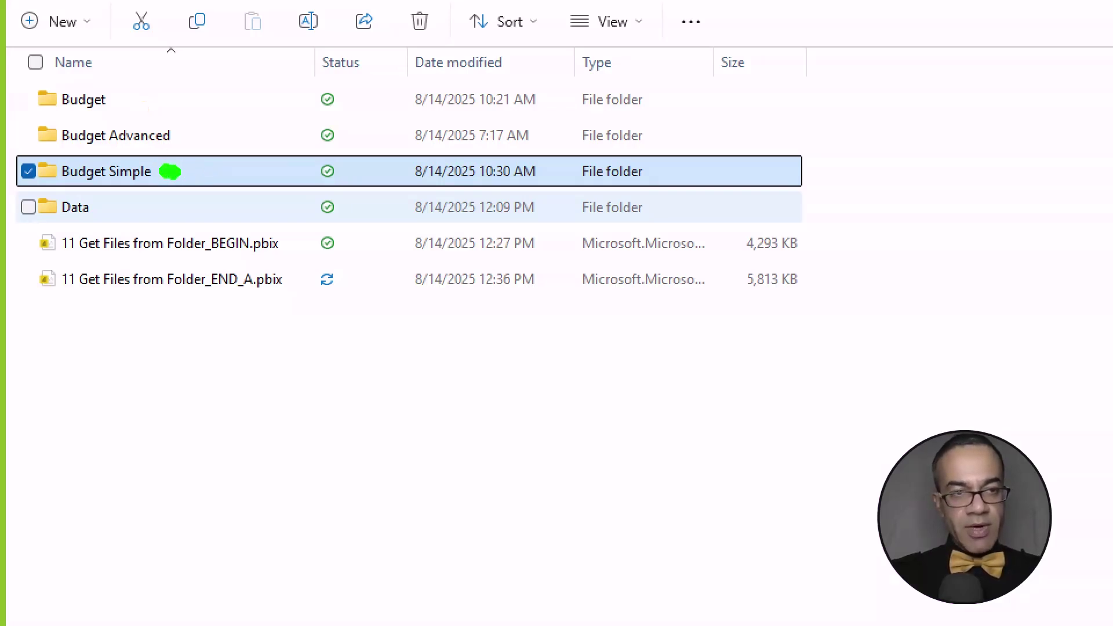
{"action": "left_click_drag", "start_coordinate": [166, 171], "coordinate": [271, 167]}
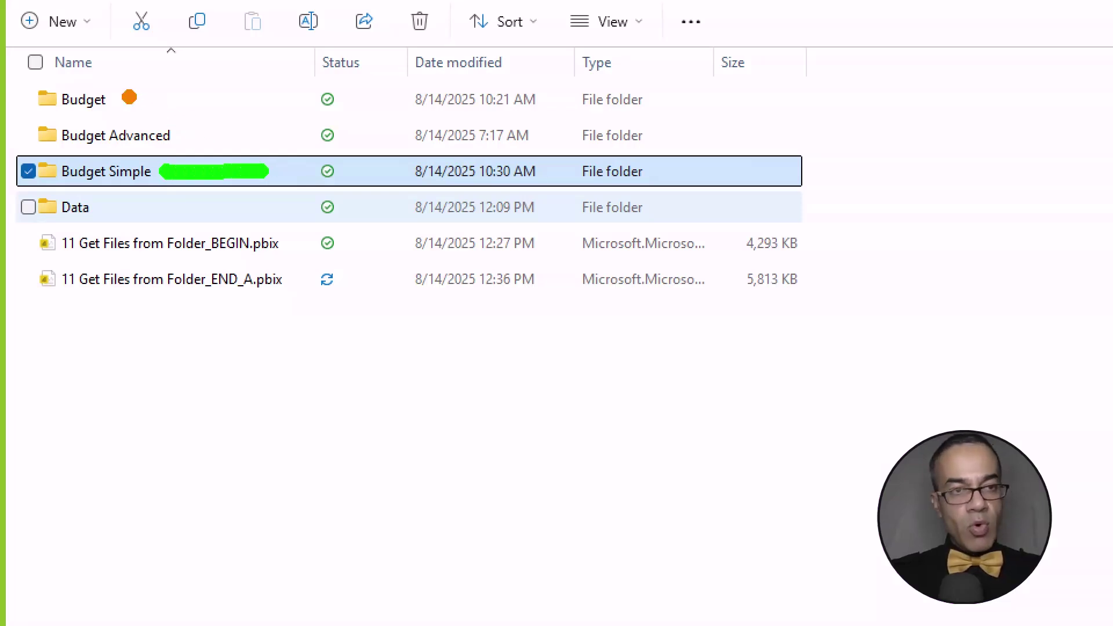
{"action": "left_click_drag", "start_coordinate": [118, 99], "coordinate": [189, 95]}
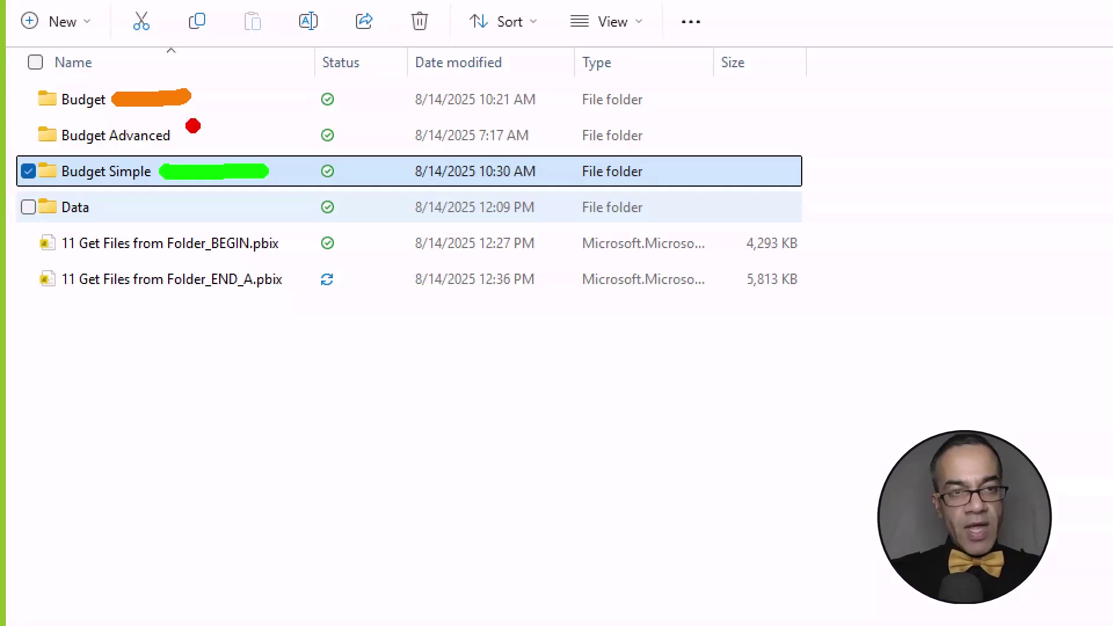
{"action": "left_click_drag", "start_coordinate": [183, 135], "coordinate": [245, 136]}
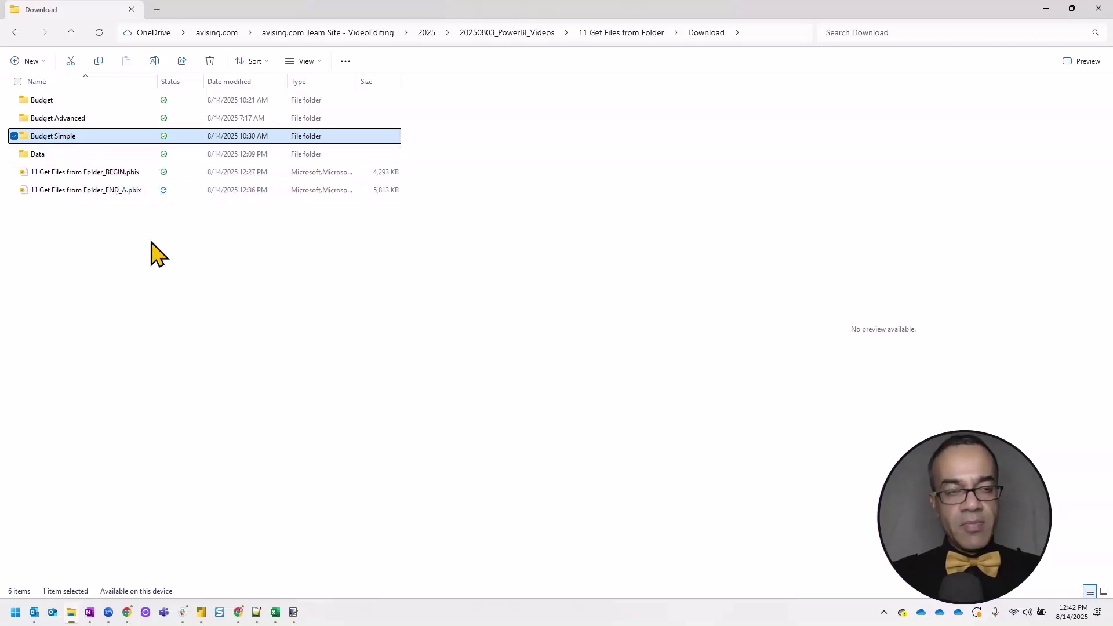
{"action": "key", "text": "alt+Tab"}
{"action": "key", "text": "alt+Tab"}
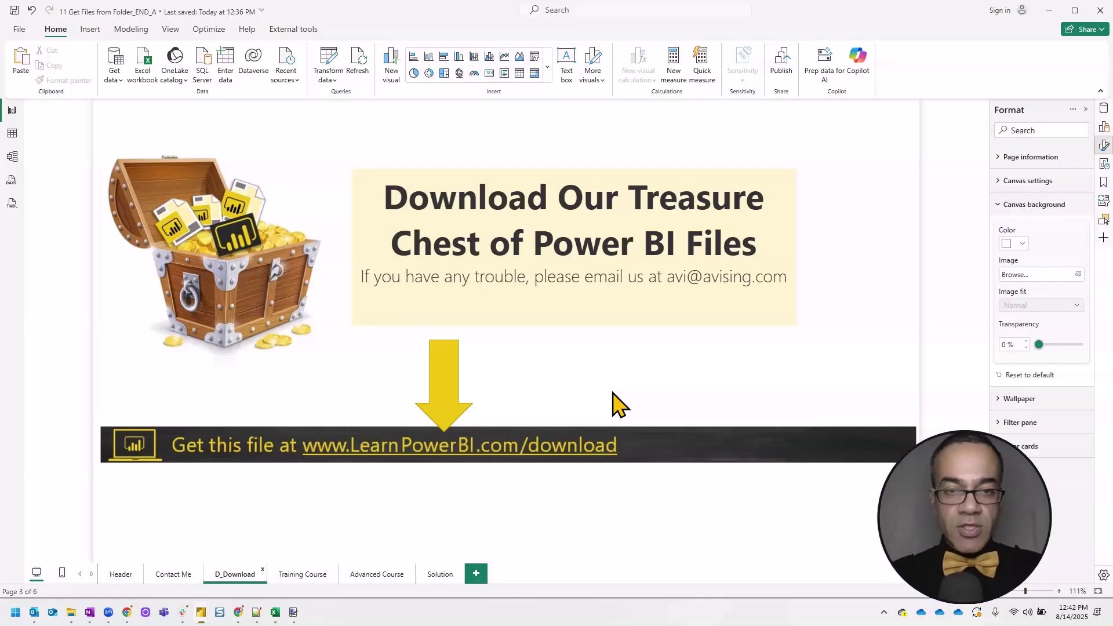
Step: Pick the 11 Get Files from Folder_END_A report from the open-windows list
{"action": "key", "text": "alt+Tab"}
{"action": "key", "text": "Tab"}
{"action": "key", "text": "Tab"}
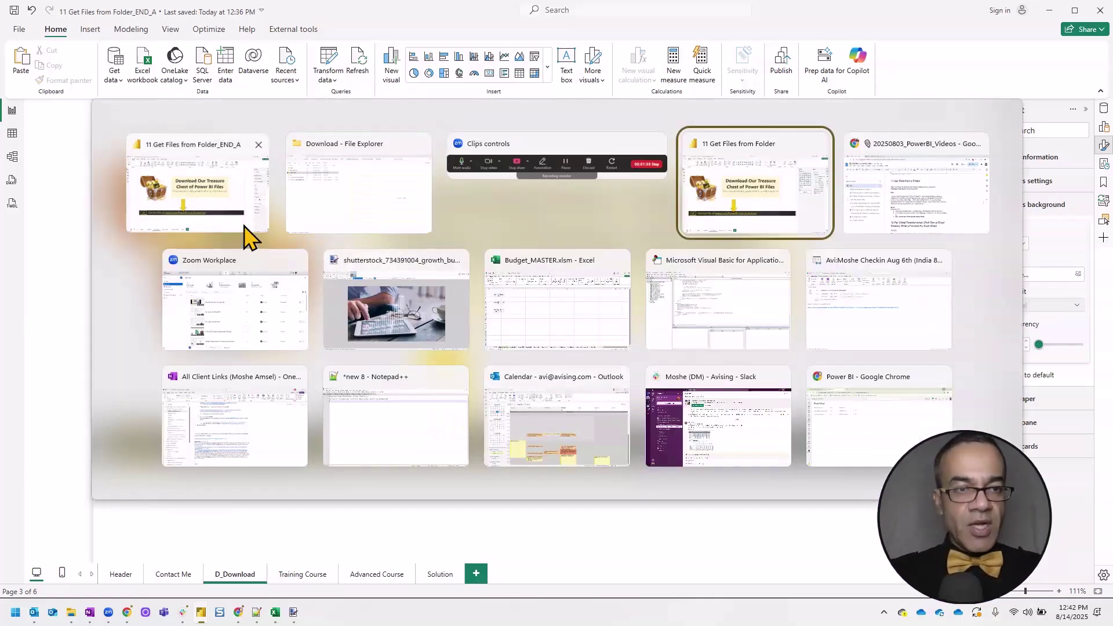
Step: Delete the FakeData_LotsOfColumns query in the END_A report's query editor
{"action": "left_click", "coordinate": [243, 224]}
{"action": "left_click", "coordinate": [326, 62]}
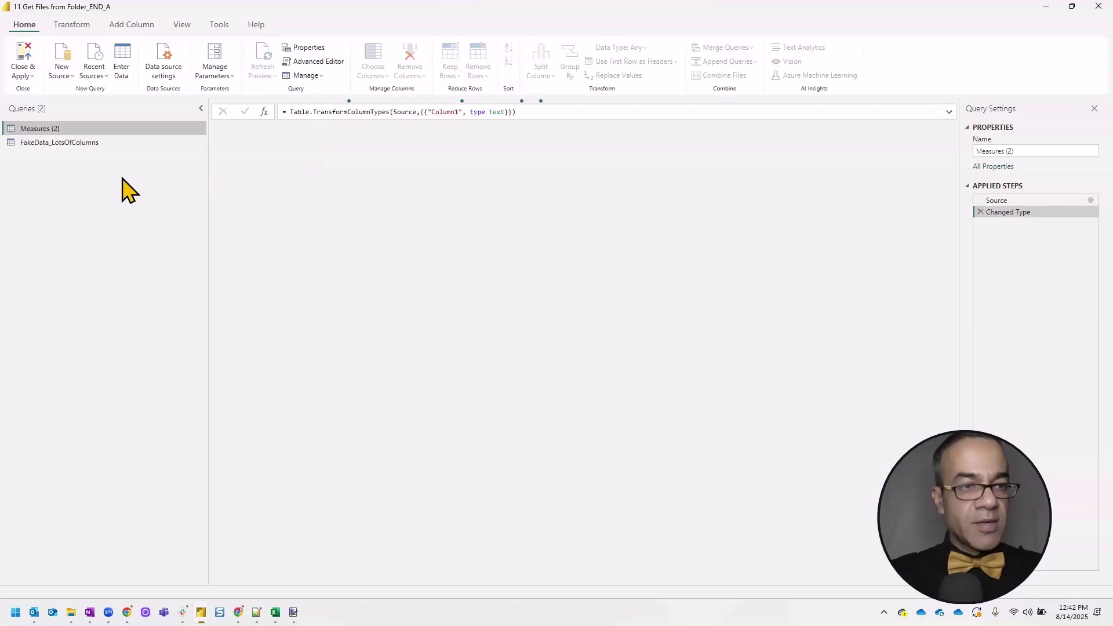
{"action": "left_click", "coordinate": [87, 144]}
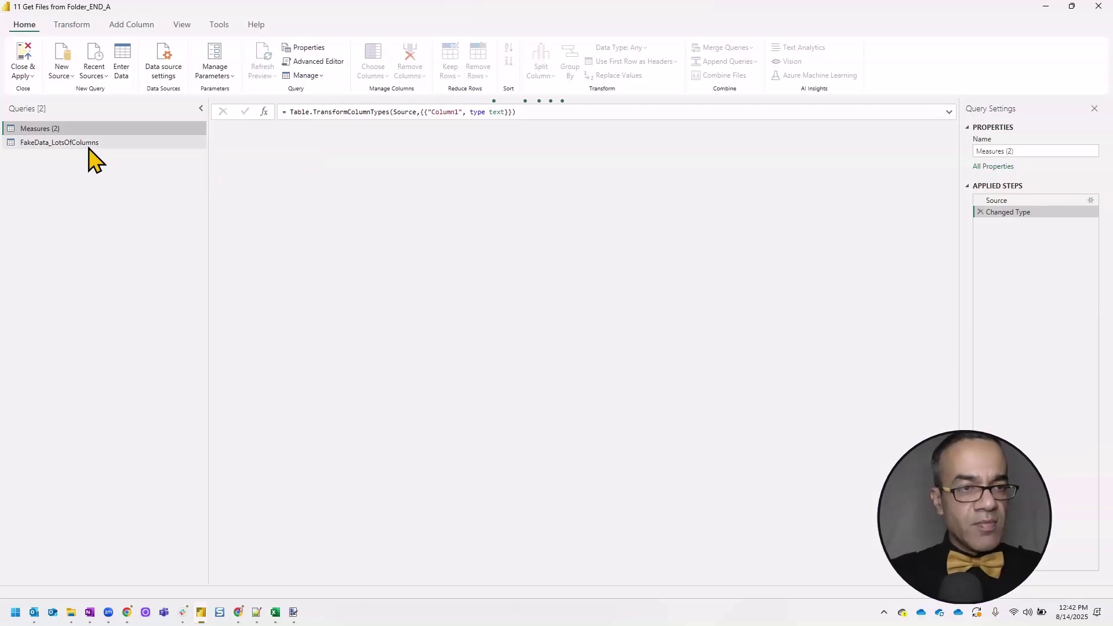
{"action": "right_click", "coordinate": [89, 146]}
{"action": "left_click", "coordinate": [117, 183]}
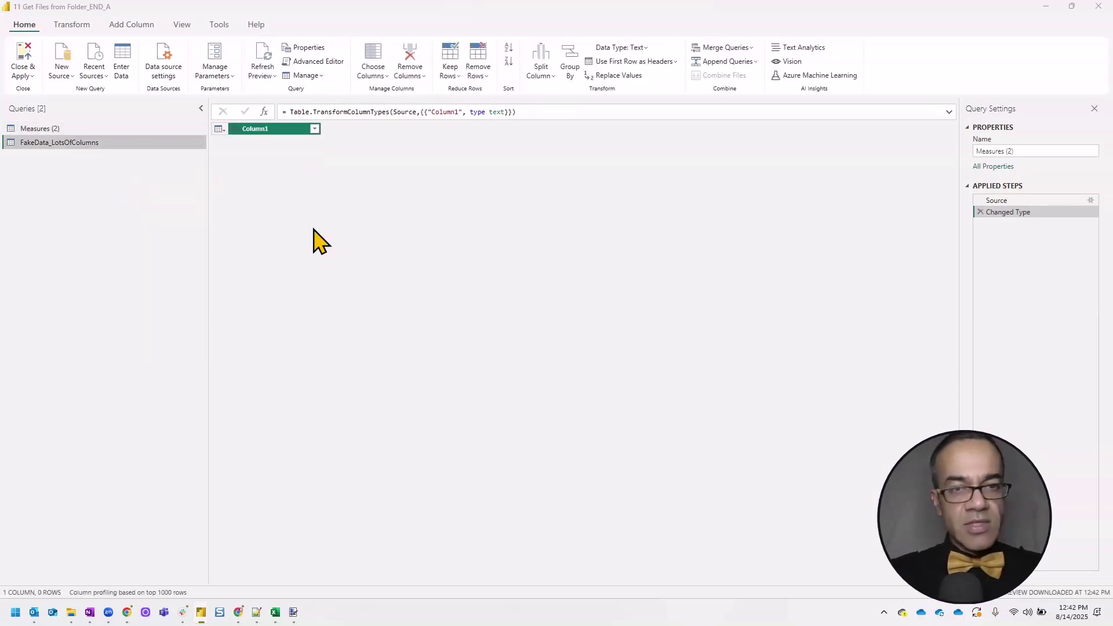
{"action": "left_click", "coordinate": [572, 319]}
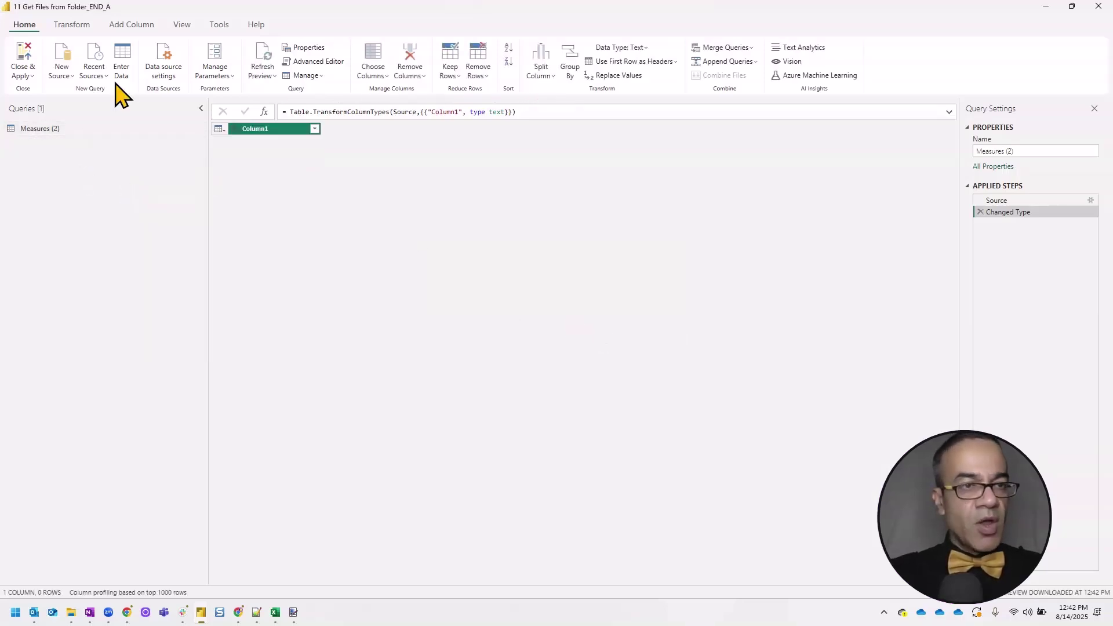
{"action": "left_click", "coordinate": [61, 76]}
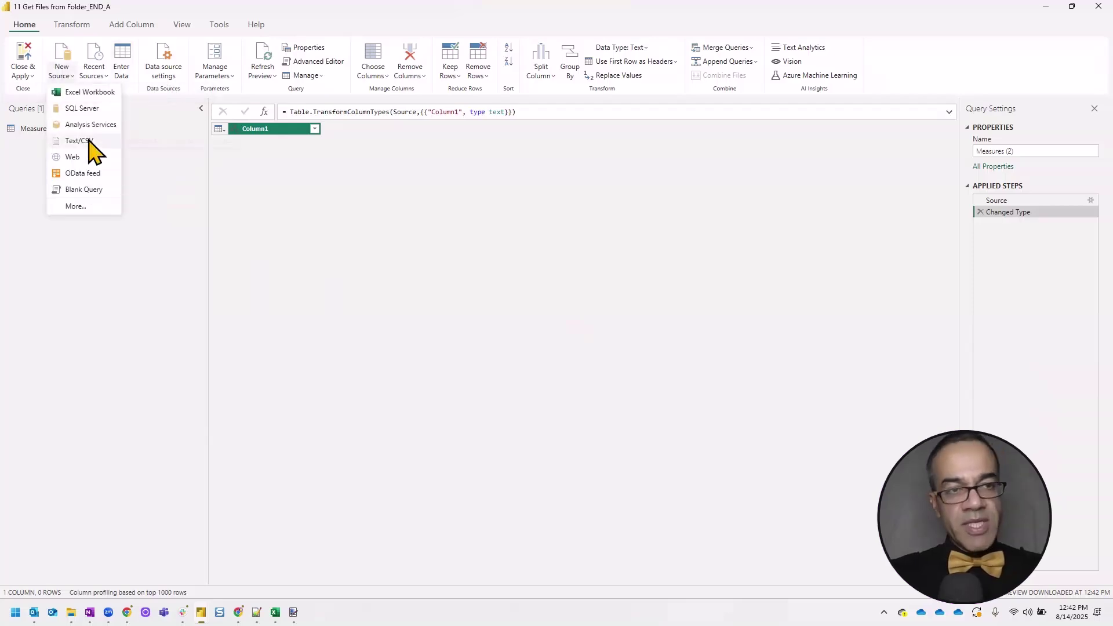
Step: Choose Folder from the full Get Data connector list and connect
{"action": "left_click", "coordinate": [76, 207]}
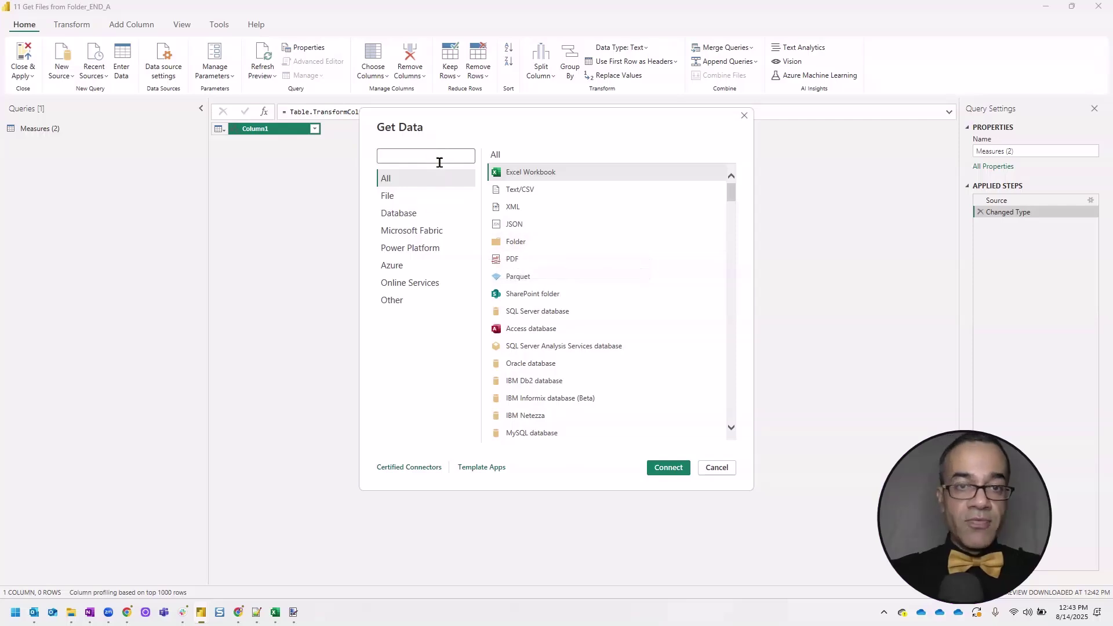
{"action": "type", "text": "Fo"}
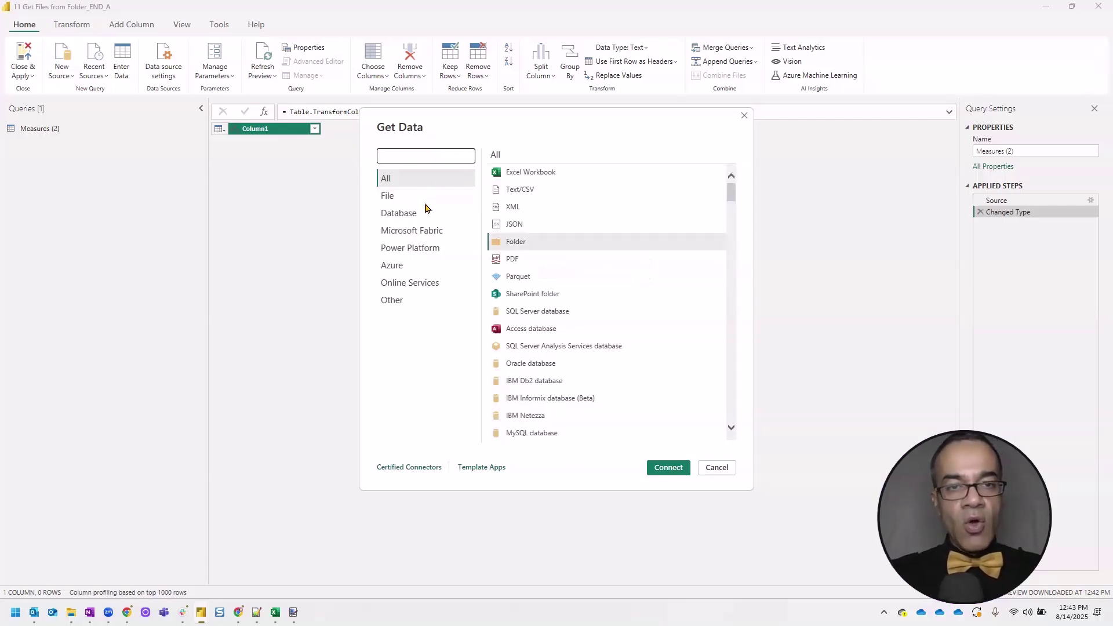
{"action": "left_click", "coordinate": [403, 200]}
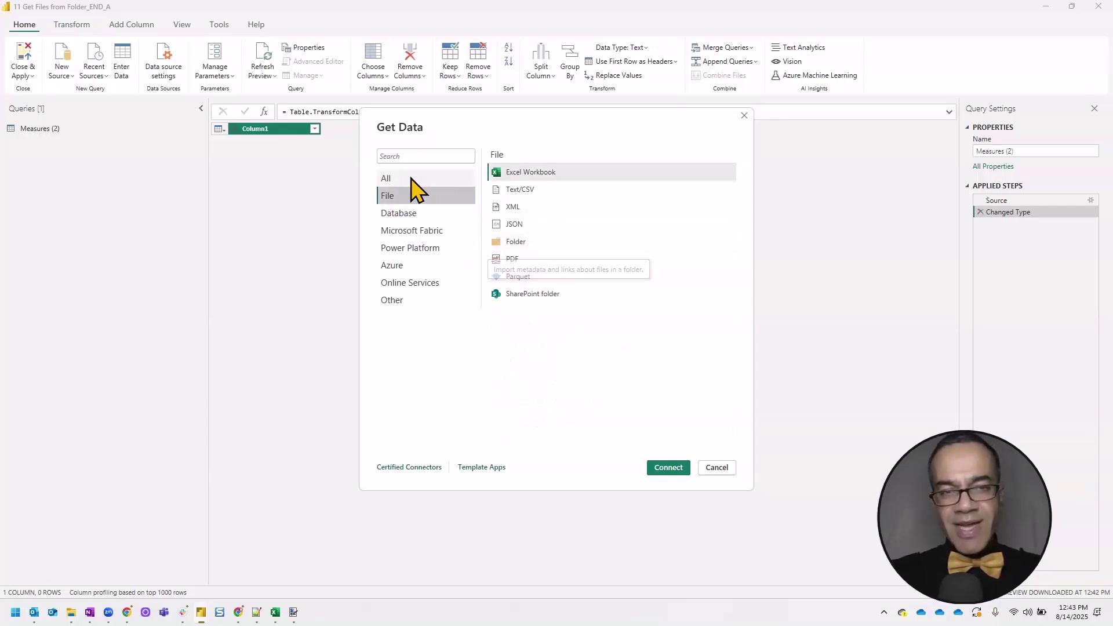
{"action": "left_click", "coordinate": [409, 179]}
{"action": "left_click", "coordinate": [516, 242]}
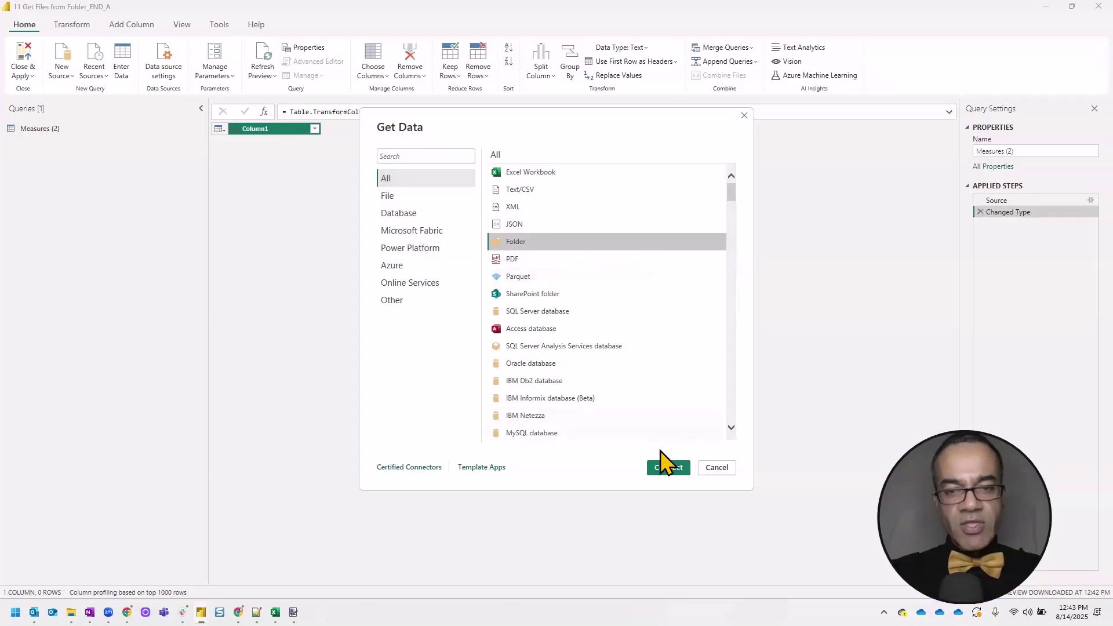
{"action": "left_click", "coordinate": [668, 470]}
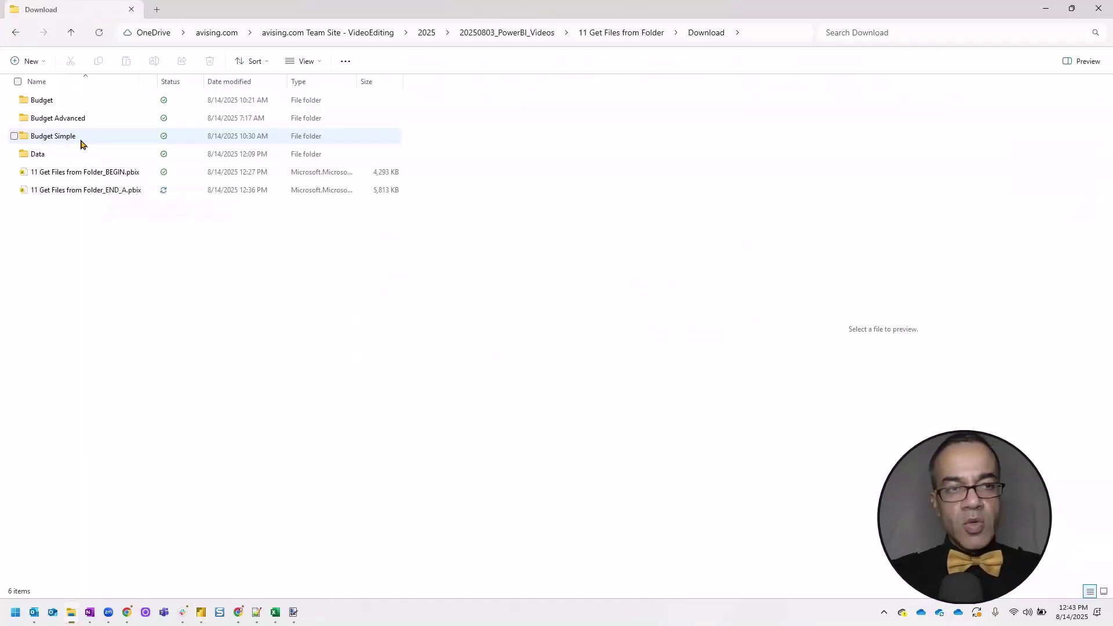
Step: Preview the Budget 2023, 2024 and 2025 Simple workbooks in the Budget Simple folder
{"action": "left_click", "coordinate": [78, 136]}
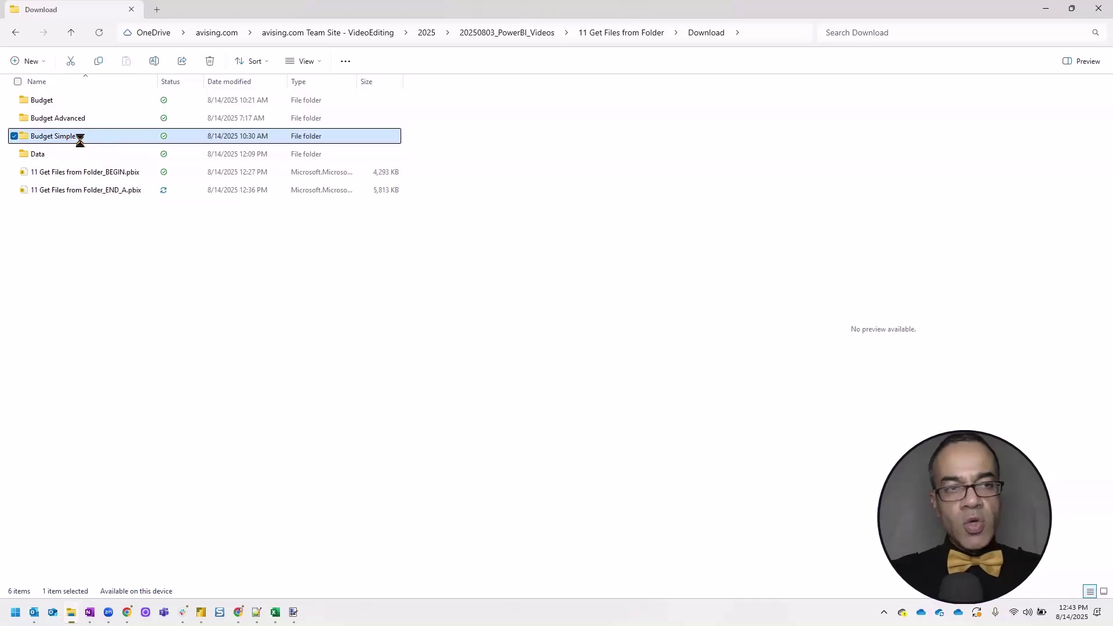
{"action": "left_click", "coordinate": [767, 38]}
{"action": "left_click", "coordinate": [50, 261]}
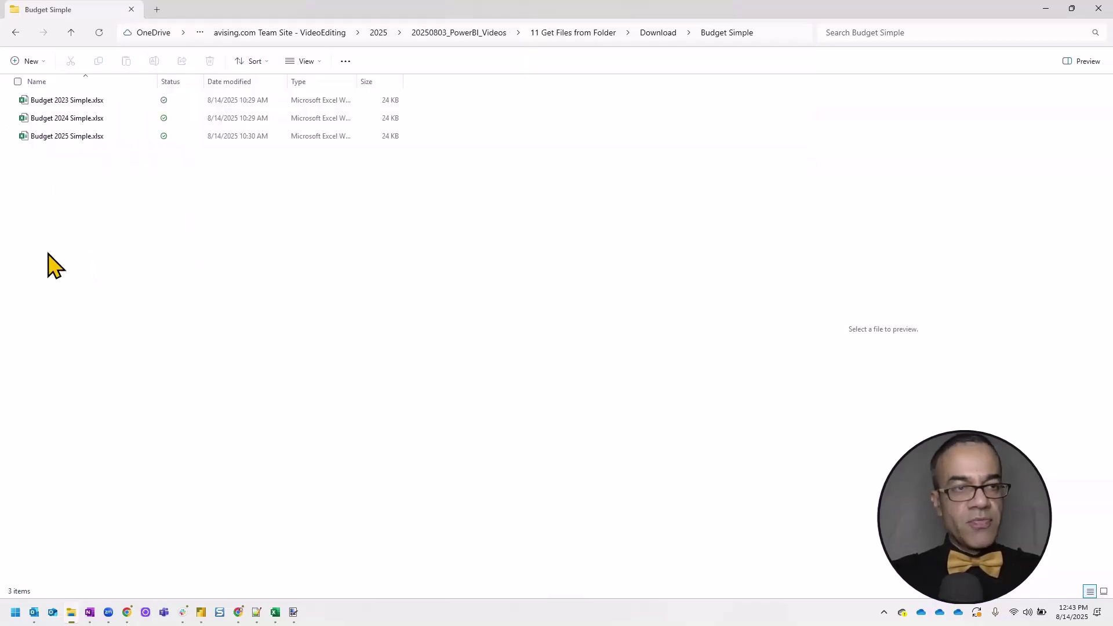
{"action": "left_click", "coordinate": [79, 103]}
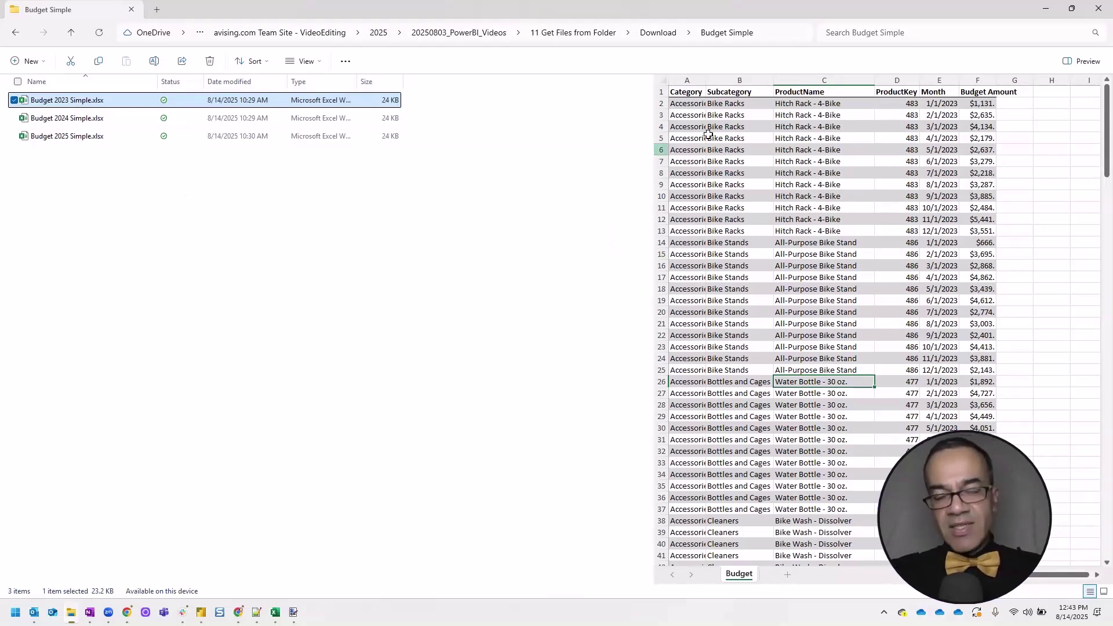
{"action": "left_click", "coordinate": [93, 118]}
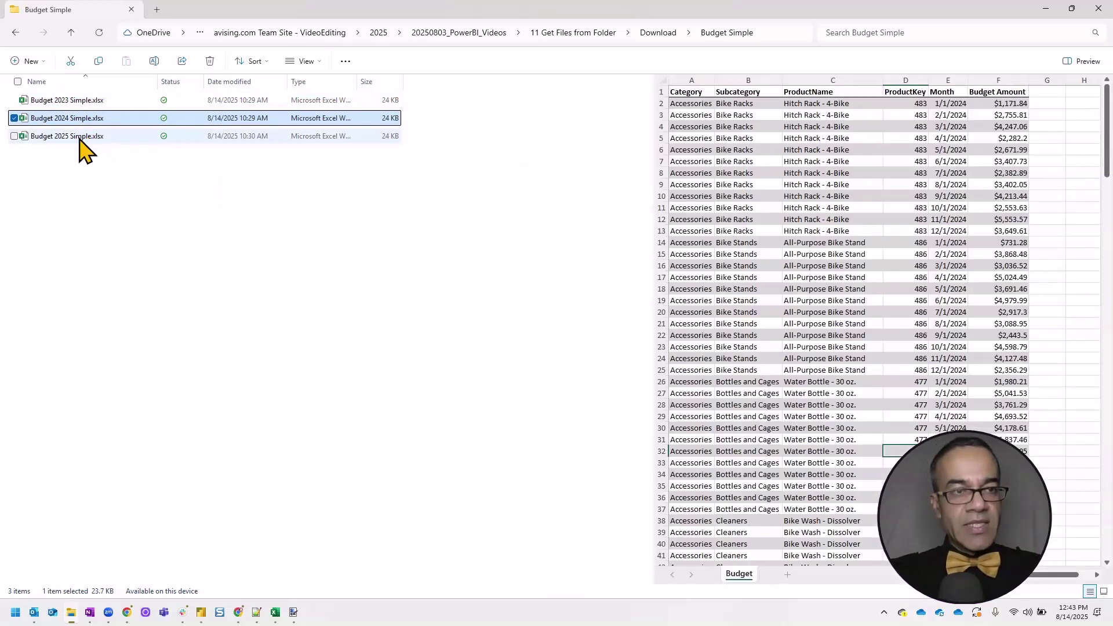
{"action": "left_click", "coordinate": [83, 136]}
Step: Preview the Budget 2023 workbook in the Budget folder, widened to show month columns
{"action": "left_click", "coordinate": [658, 32]}
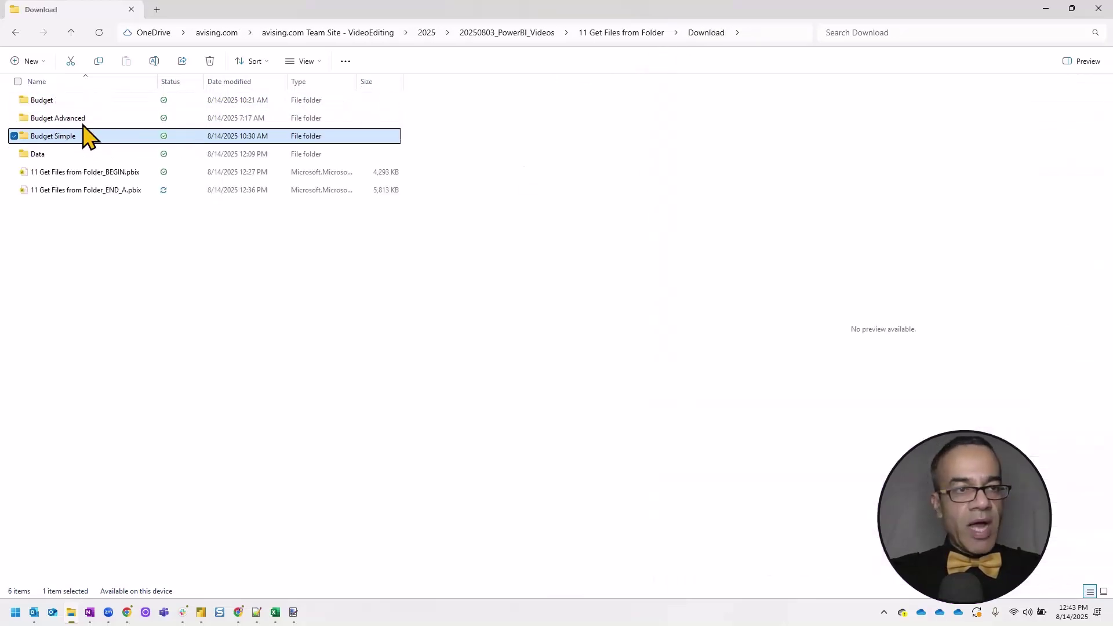
{"action": "left_click", "coordinate": [55, 102]}
{"action": "key", "text": "Return"}
{"action": "left_click", "coordinate": [63, 103]}
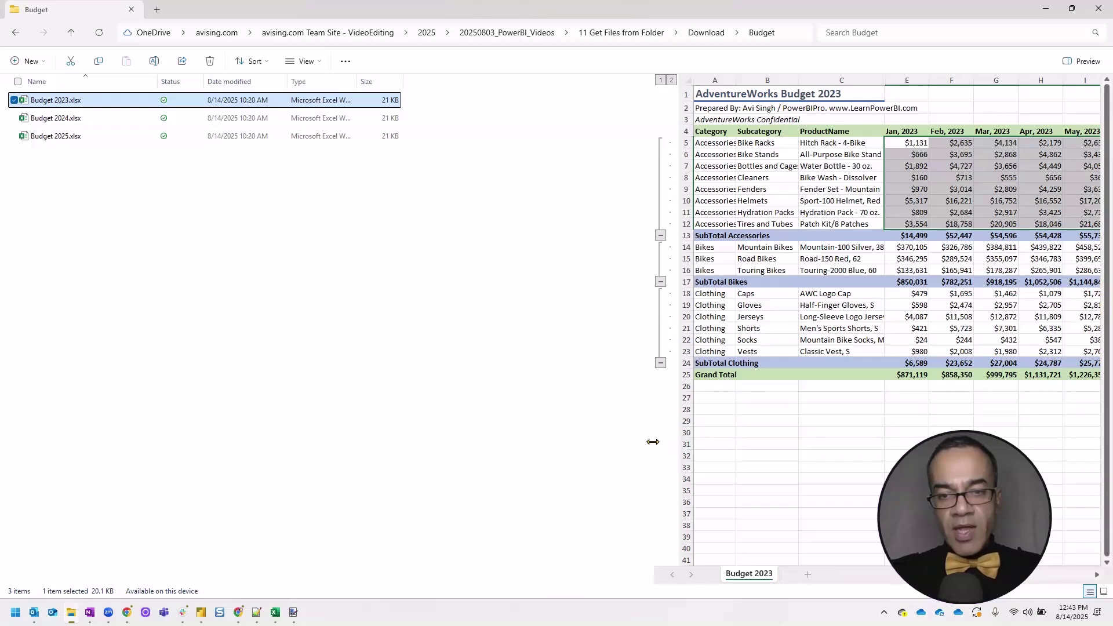
{"action": "left_click_drag", "start_coordinate": [653, 442], "coordinate": [390, 426]}
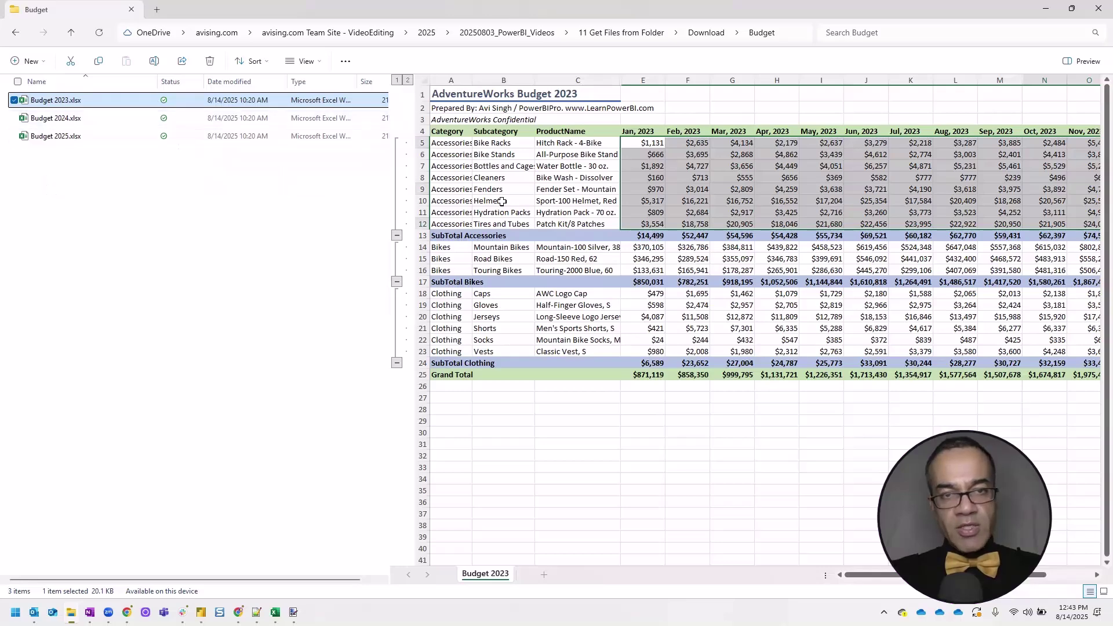
{"action": "left_click", "coordinate": [95, 161]}
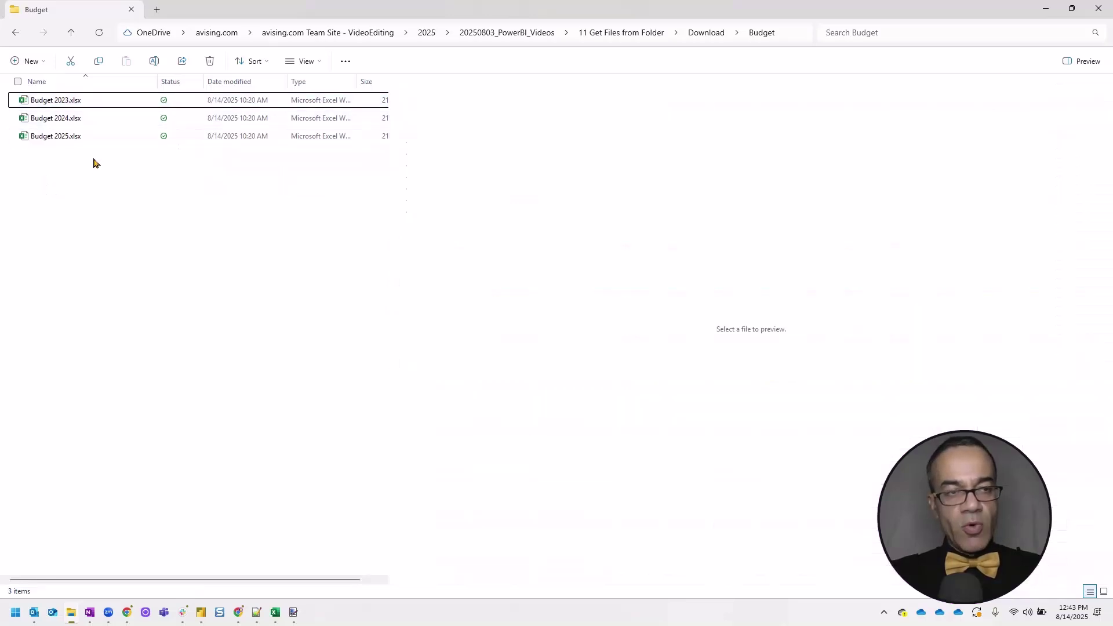
Step: Fill the Folder dialog with the Budget Simple folder path
{"action": "left_click", "coordinate": [711, 31]}
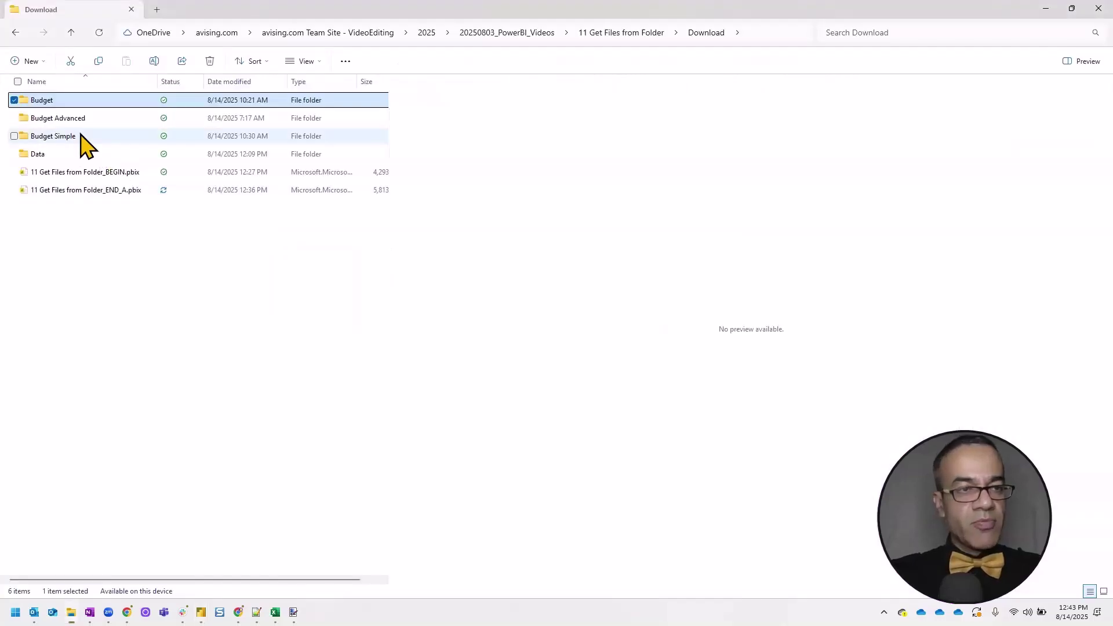
{"action": "double_click", "coordinate": [80, 136]}
{"action": "key", "text": "alt+d"}
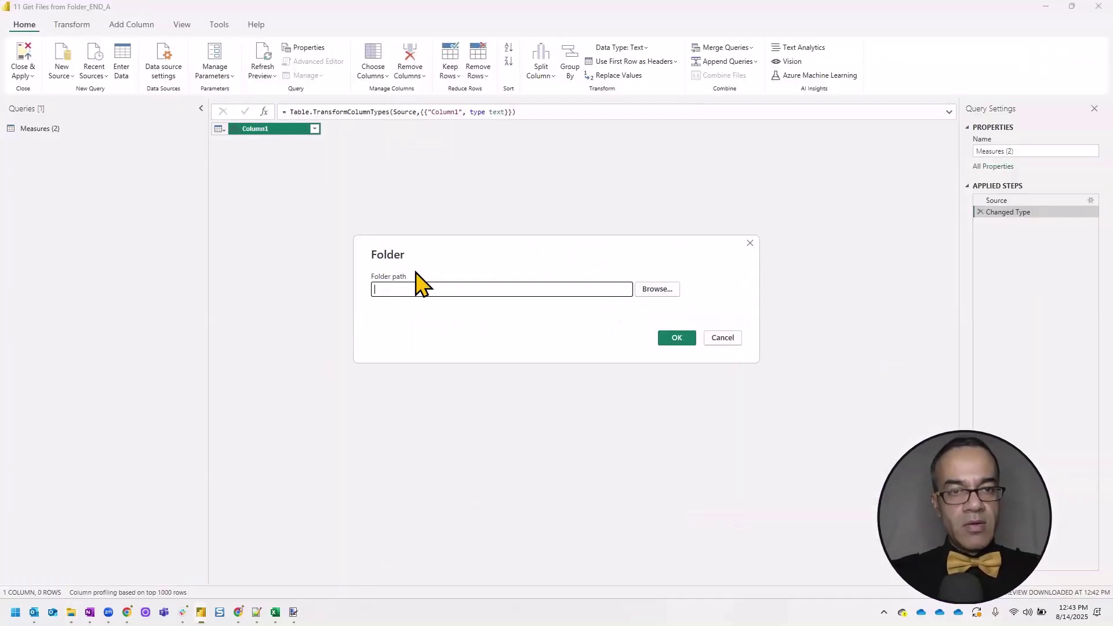
{"action": "key", "text": "ctrl+v"}
{"action": "left_click", "coordinate": [676, 338]}
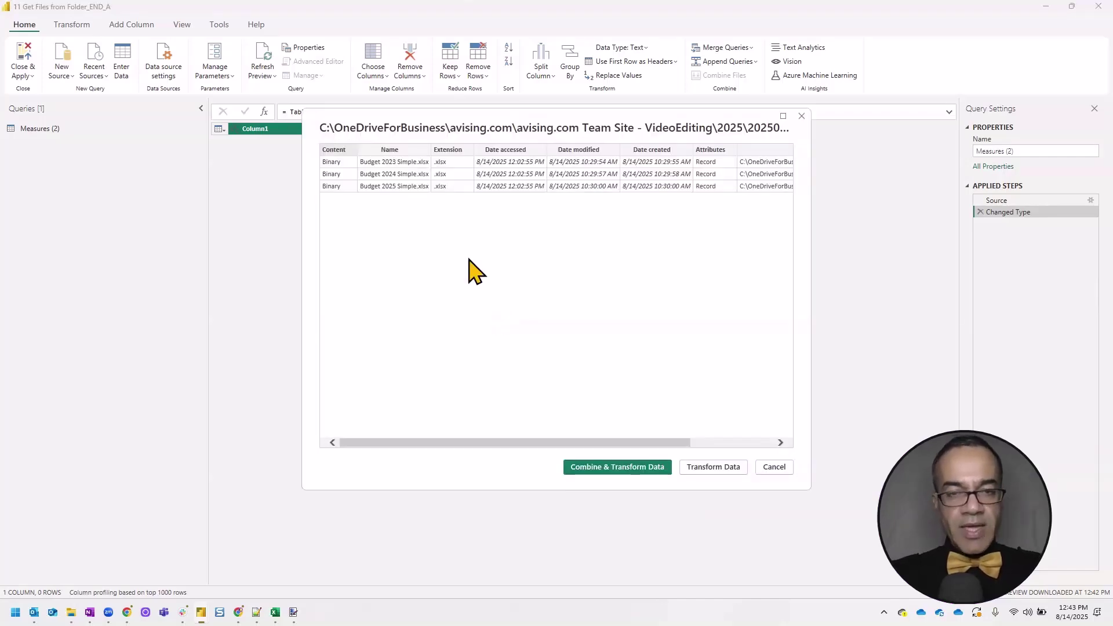
Step: Combine and transform the three listed Budget Simple workbooks
{"action": "left_click_drag", "start_coordinate": [613, 128], "coordinate": [565, 98]}
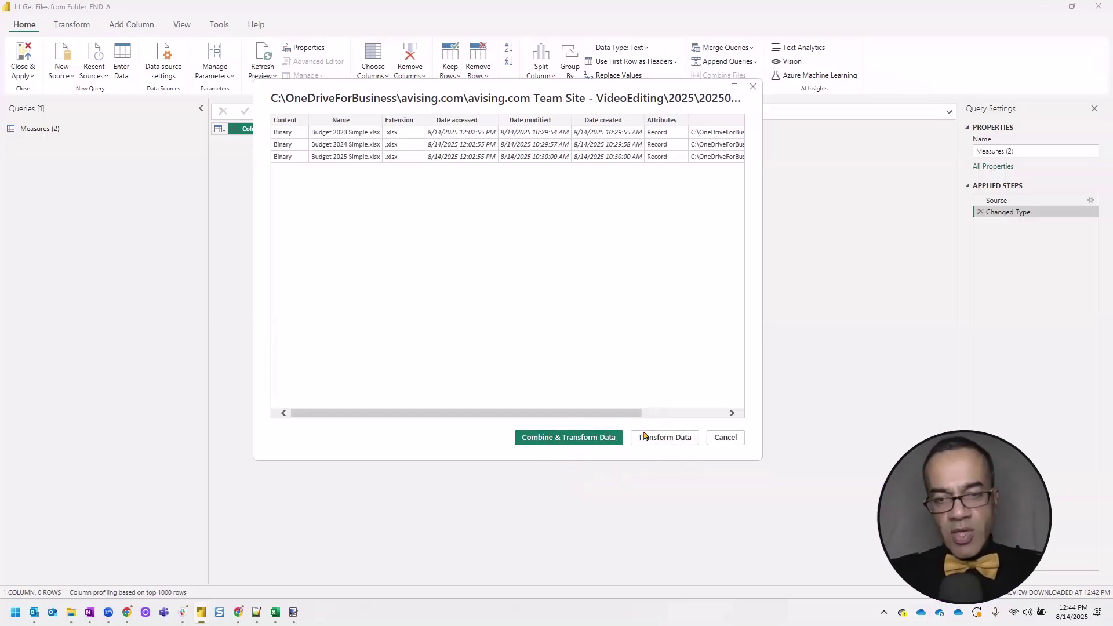
{"action": "left_click", "coordinate": [587, 440]}
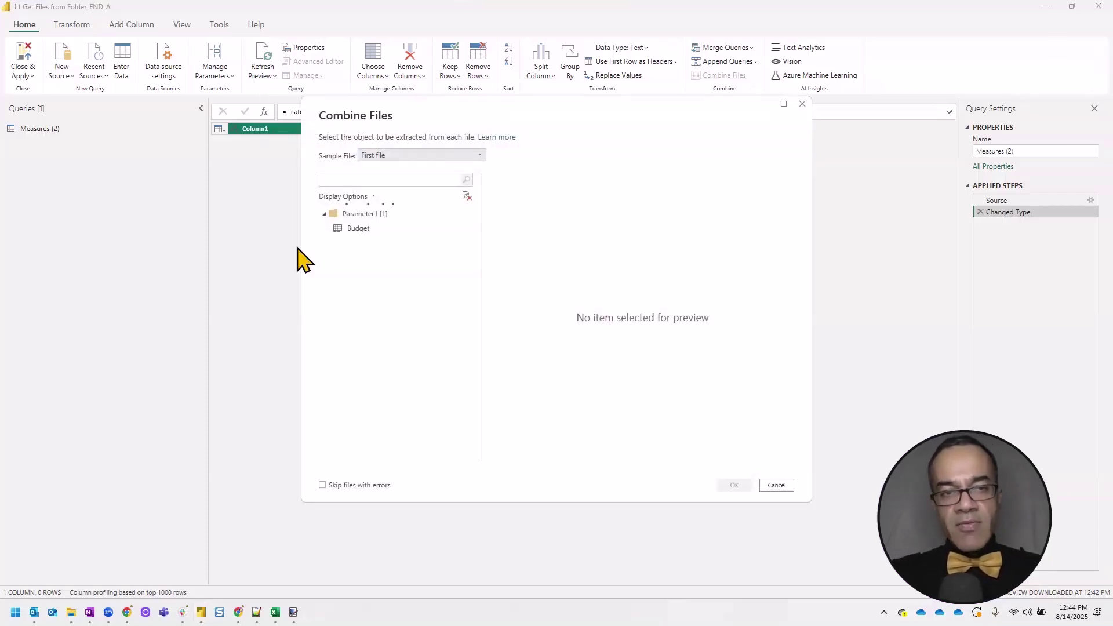
Step: Keep First file as the sample and extract the Budget sheet from each file
{"action": "left_click_drag", "start_coordinate": [591, 117], "coordinate": [572, 52]}
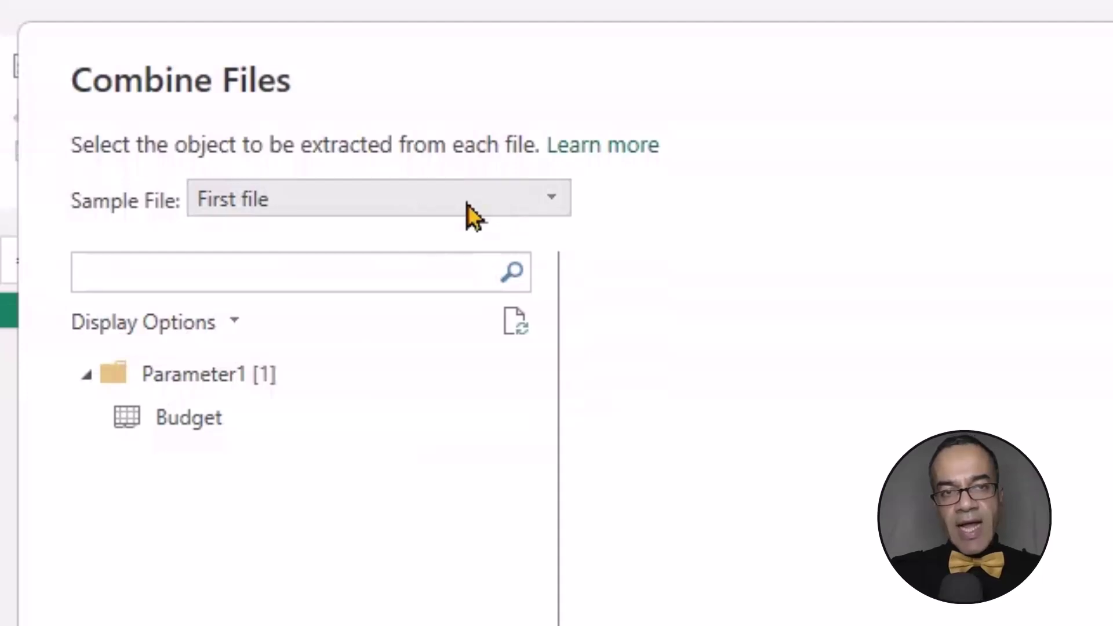
{"action": "left_click", "coordinate": [481, 201]}
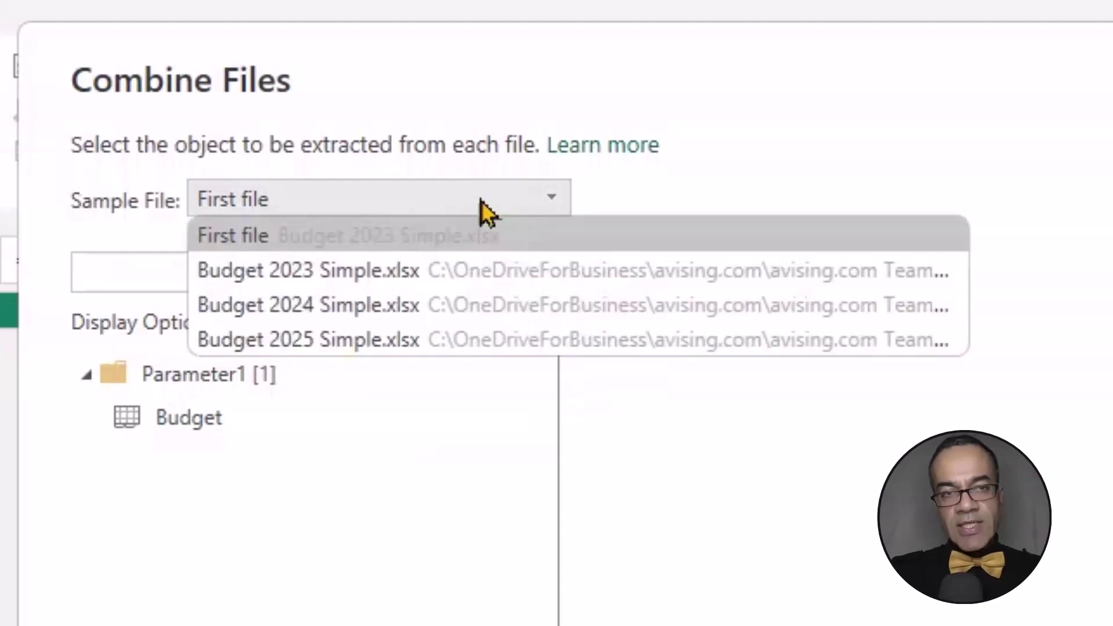
{"action": "left_click", "coordinate": [481, 201]}
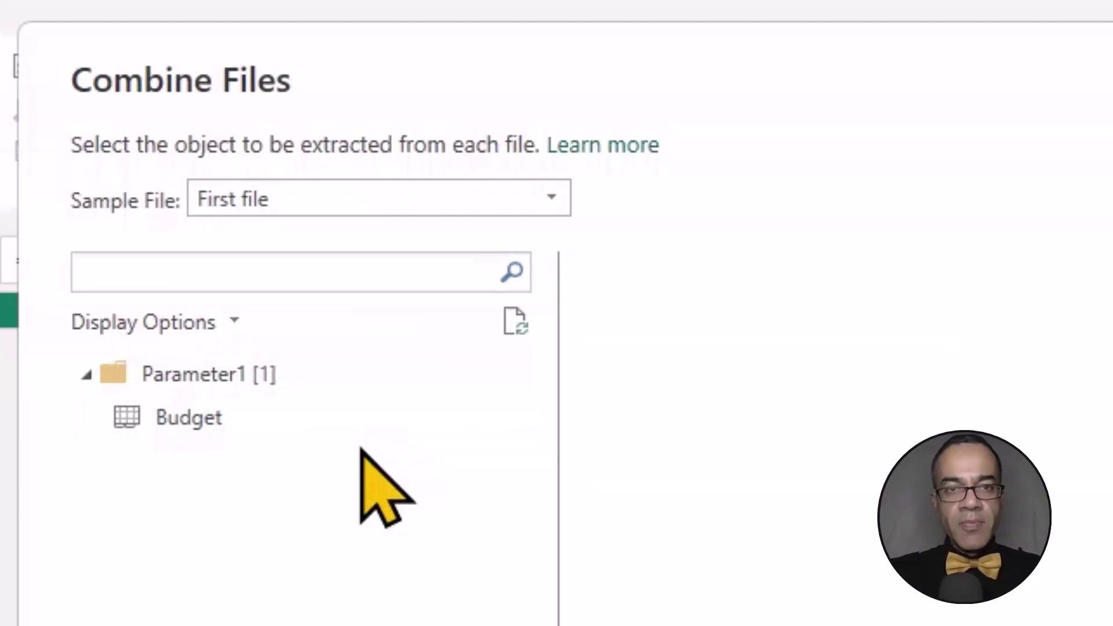
{"action": "key", "text": "alt+Tab"}
{"action": "key", "text": "Escape"}
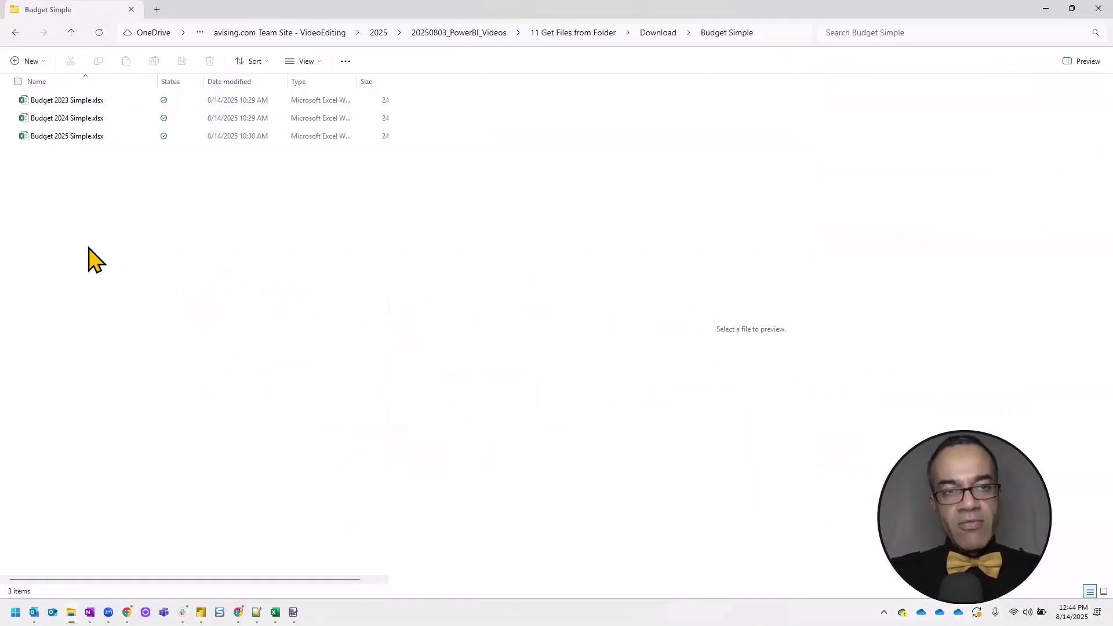
{"action": "key", "text": "alt+Tab"}
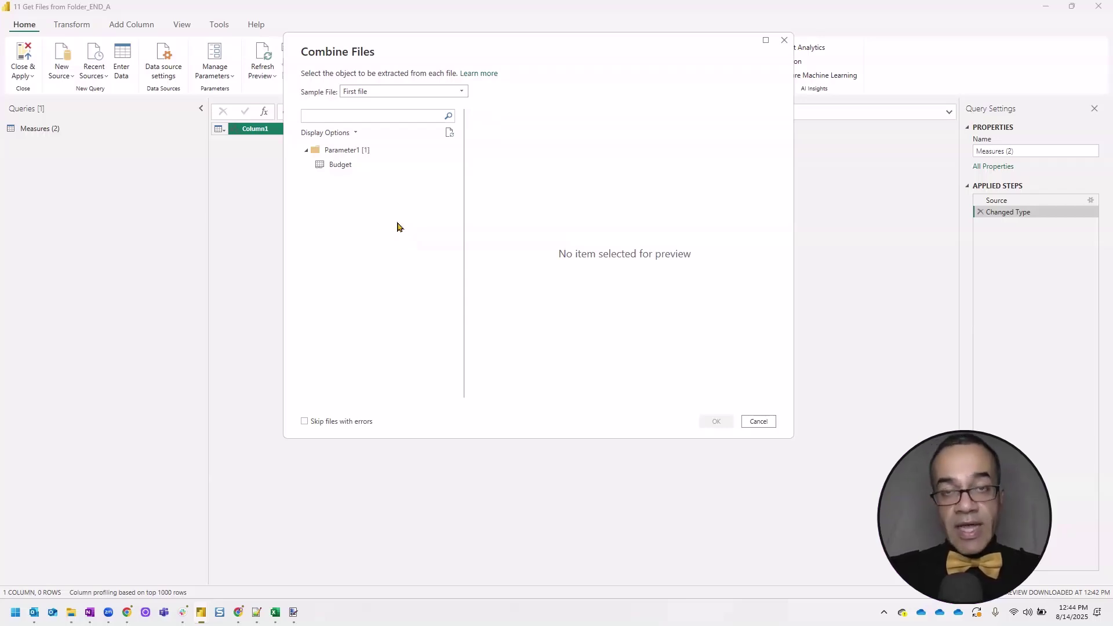
{"action": "left_click", "coordinate": [341, 166]}
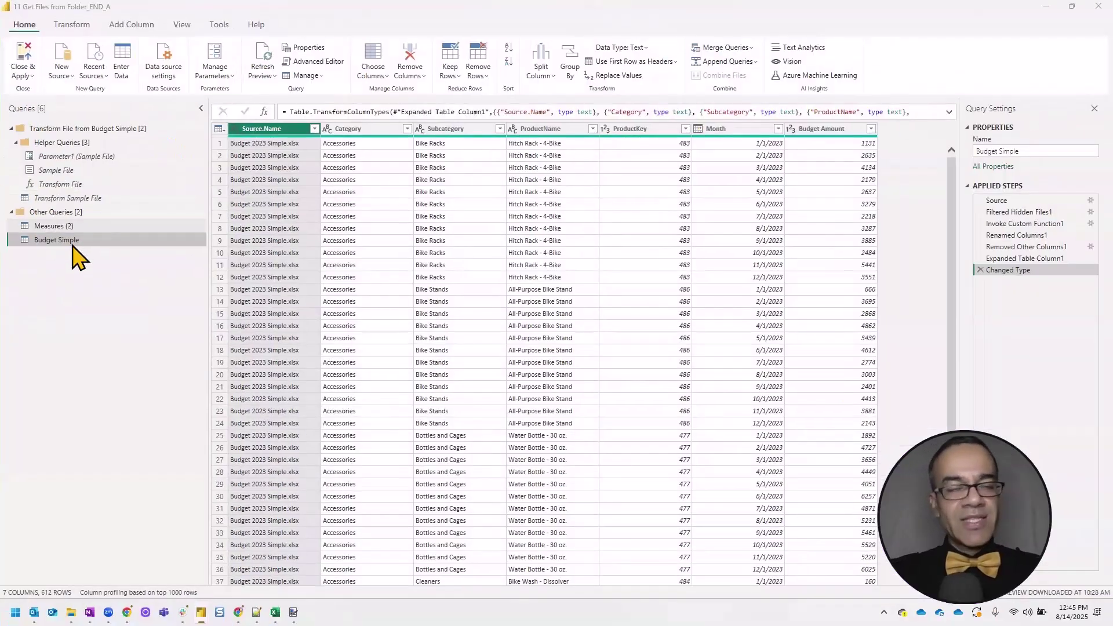
Step: Switch to the Budget Simple folder window in File Explorer
{"action": "key", "text": "alt+Tab"}
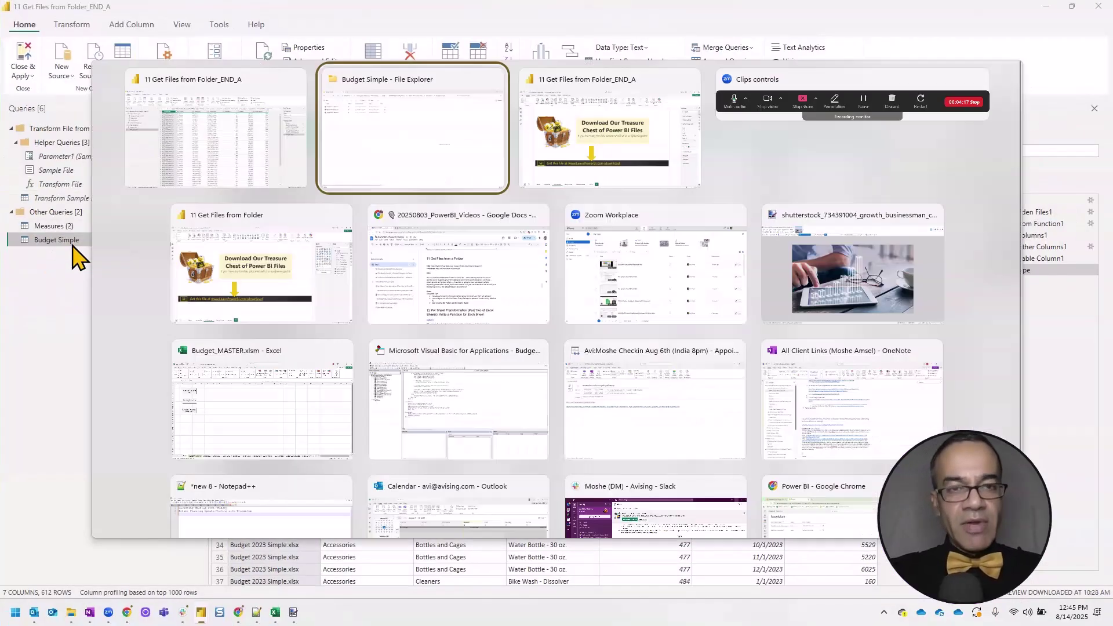
Step: Preview the Budget 2023, 2024 and 2025 Simple workbooks
{"action": "left_click", "coordinate": [78, 100]}
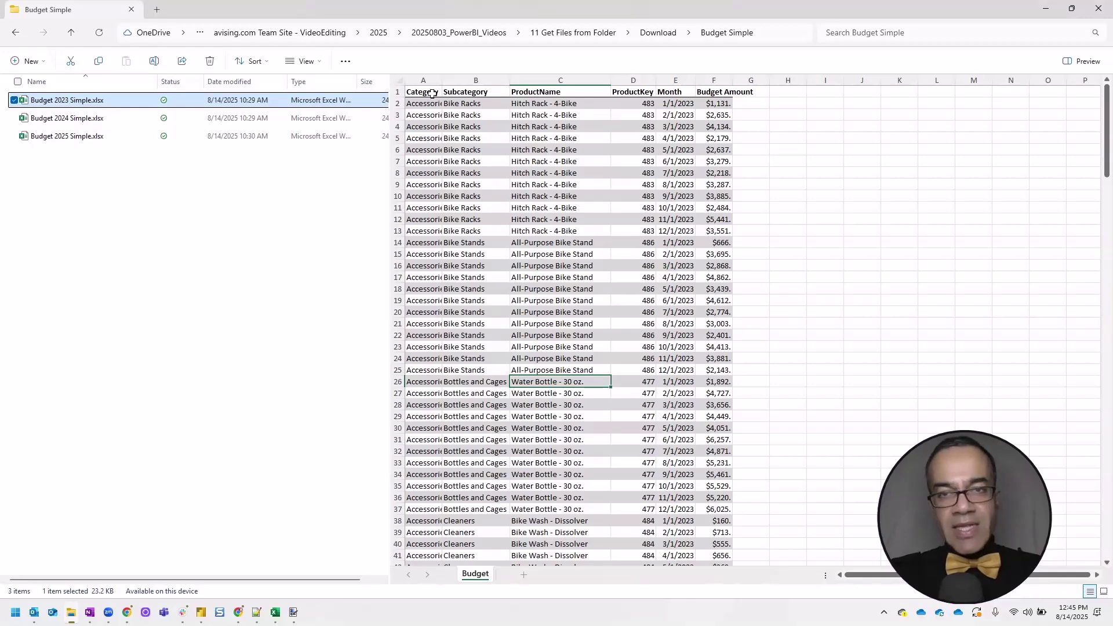
{"action": "left_click", "coordinate": [75, 118]}
{"action": "left_click", "coordinate": [69, 136]}
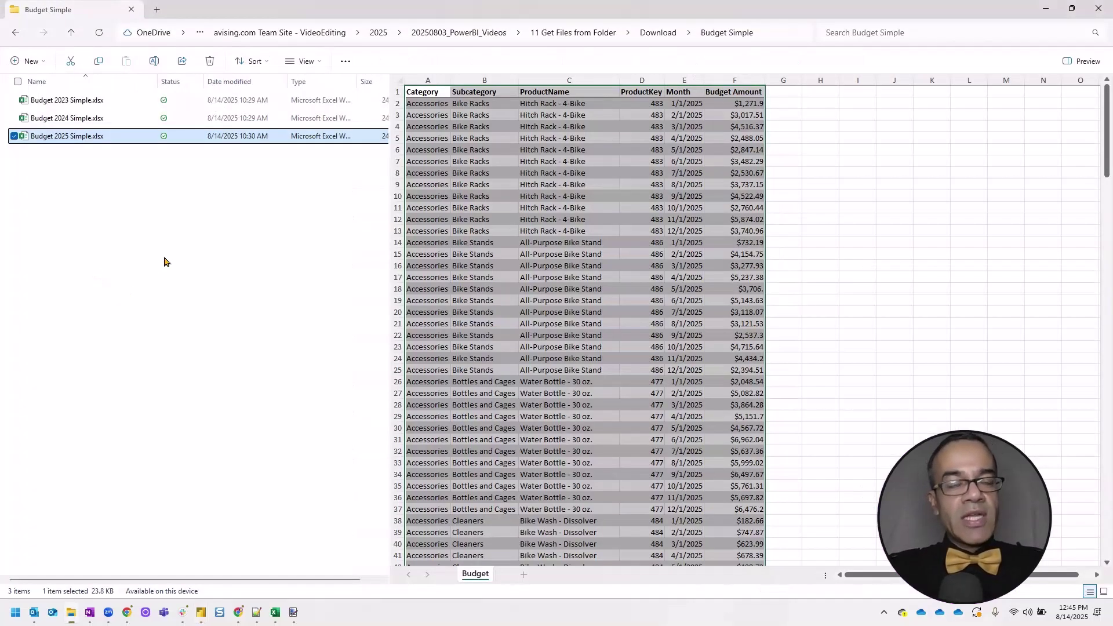
Step: Move to the Budget folder and copy its full path
{"action": "left_click", "coordinate": [166, 261]}
{"action": "left_click", "coordinate": [658, 32]}
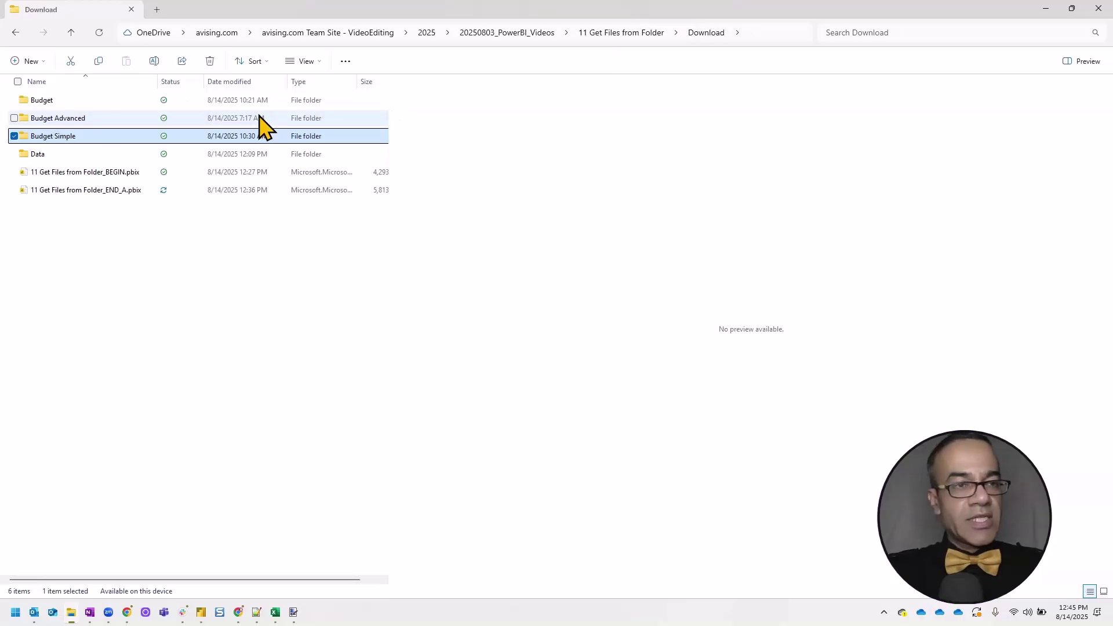
{"action": "left_click", "coordinate": [67, 103]}
{"action": "key", "text": "alt+d"}
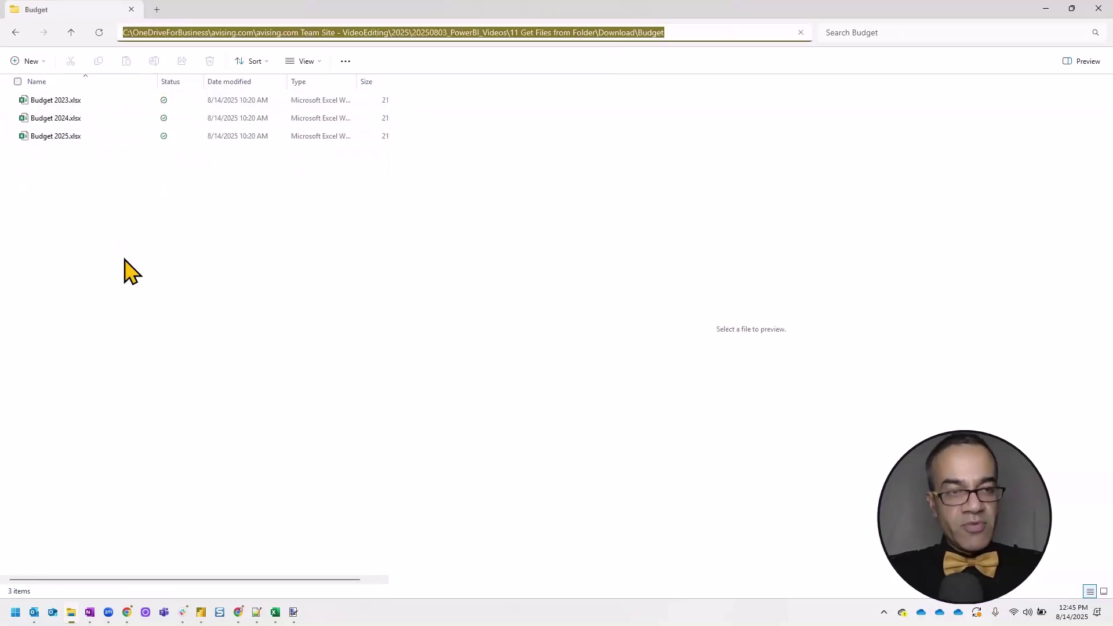
{"action": "key", "text": "Escape"}
Step: Preview Budget 2023.xlsx and Budget 2024.xlsx with months across columns
{"action": "left_click", "coordinate": [60, 101]}
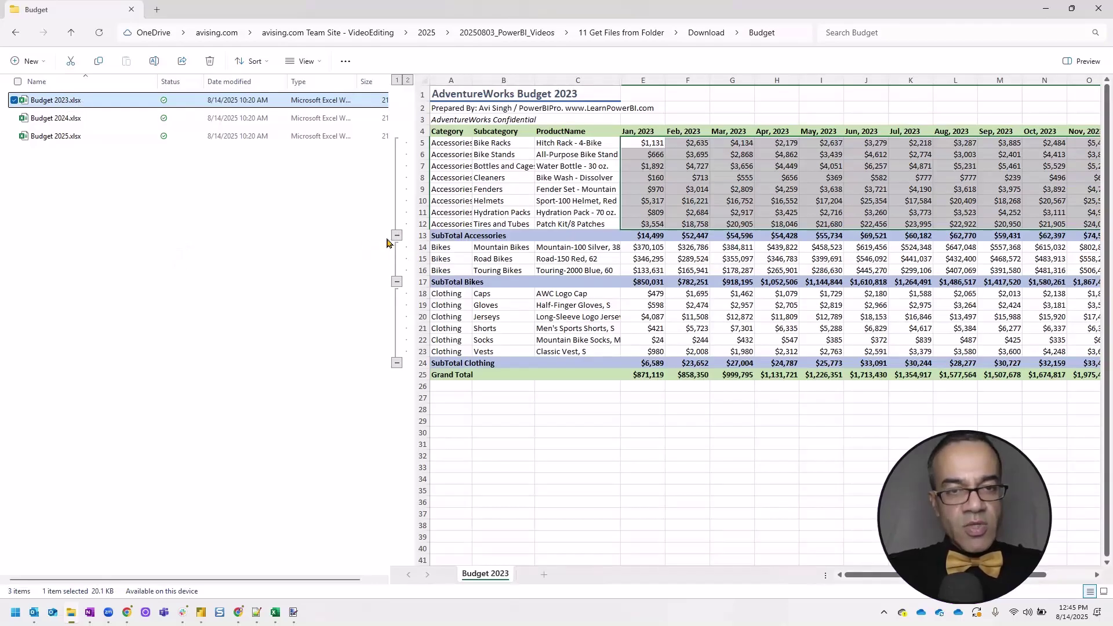
{"action": "left_click_drag", "start_coordinate": [389, 239], "coordinate": [252, 238]}
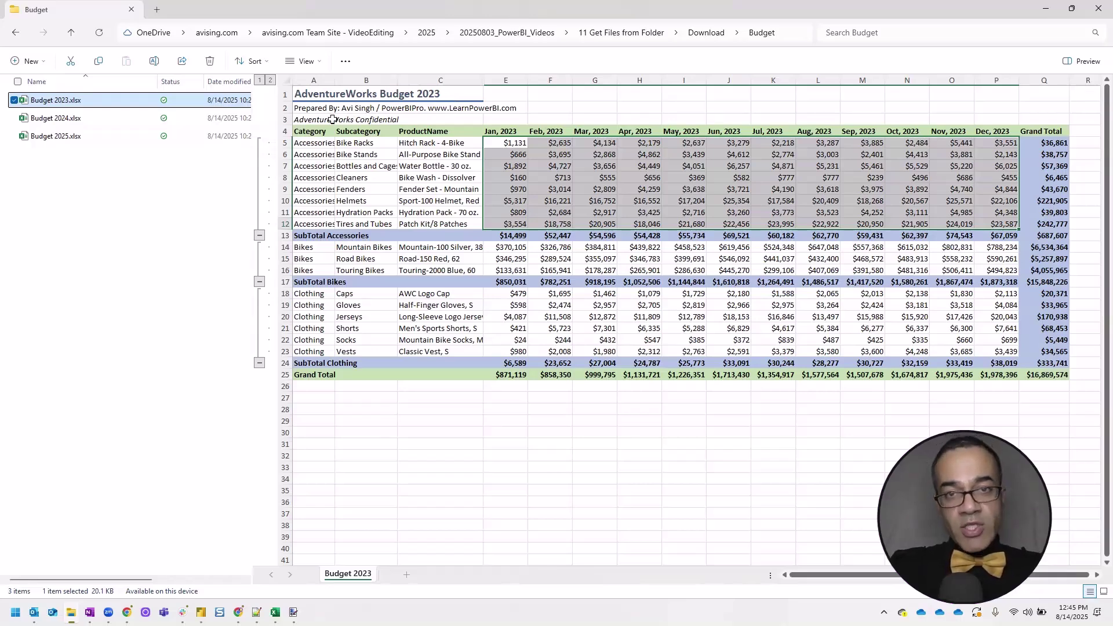
{"action": "left_click", "coordinate": [509, 154]}
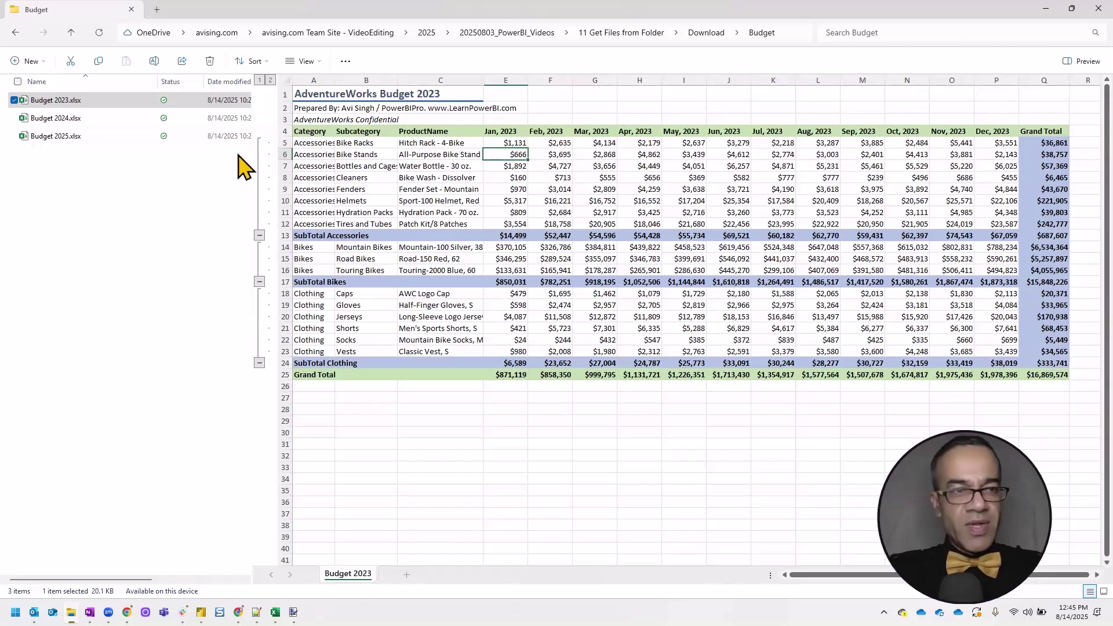
{"action": "left_click", "coordinate": [76, 118]}
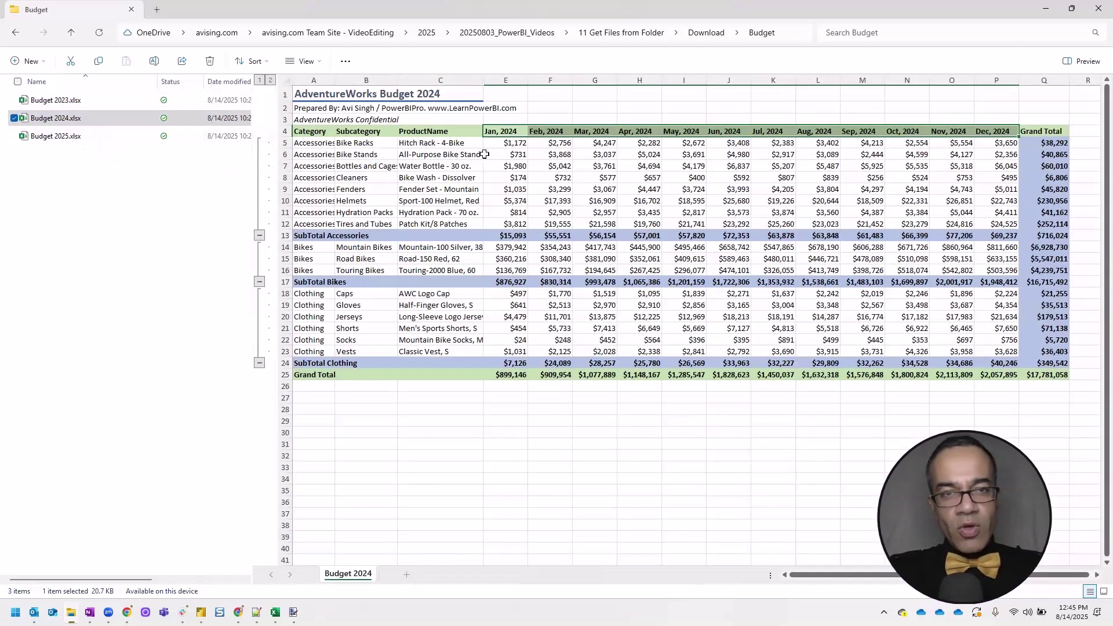
{"action": "left_click", "coordinate": [505, 148]}
{"action": "left_click", "coordinate": [131, 235]}
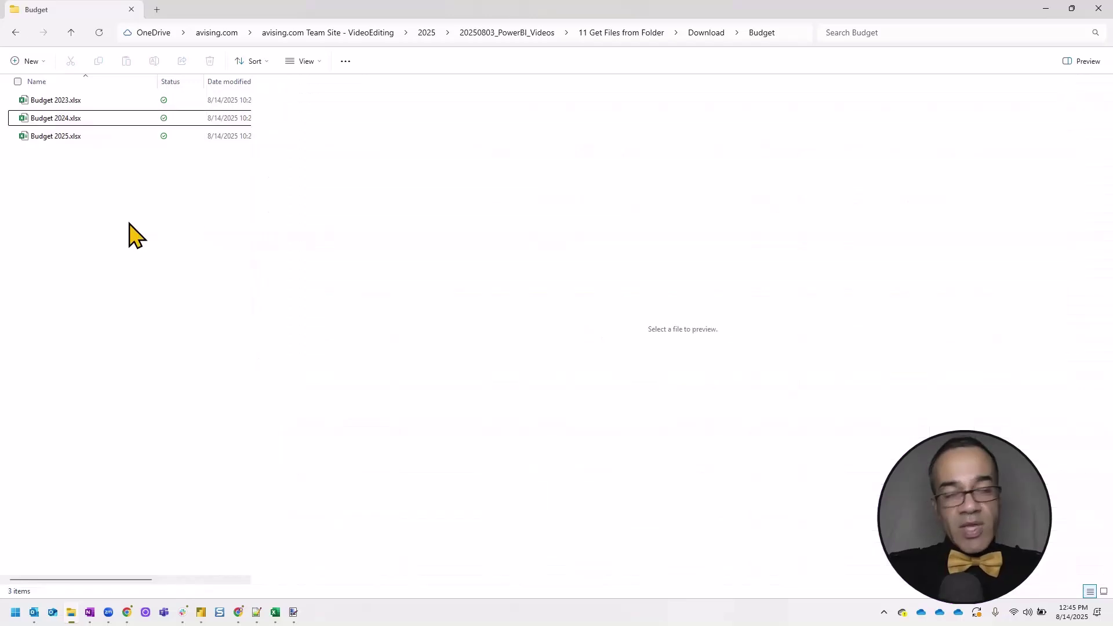
Step: Create a Budget query from the pasted Budget folder path, combining files on the Budget 2023 sheet
{"action": "key", "text": "alt+Tab"}
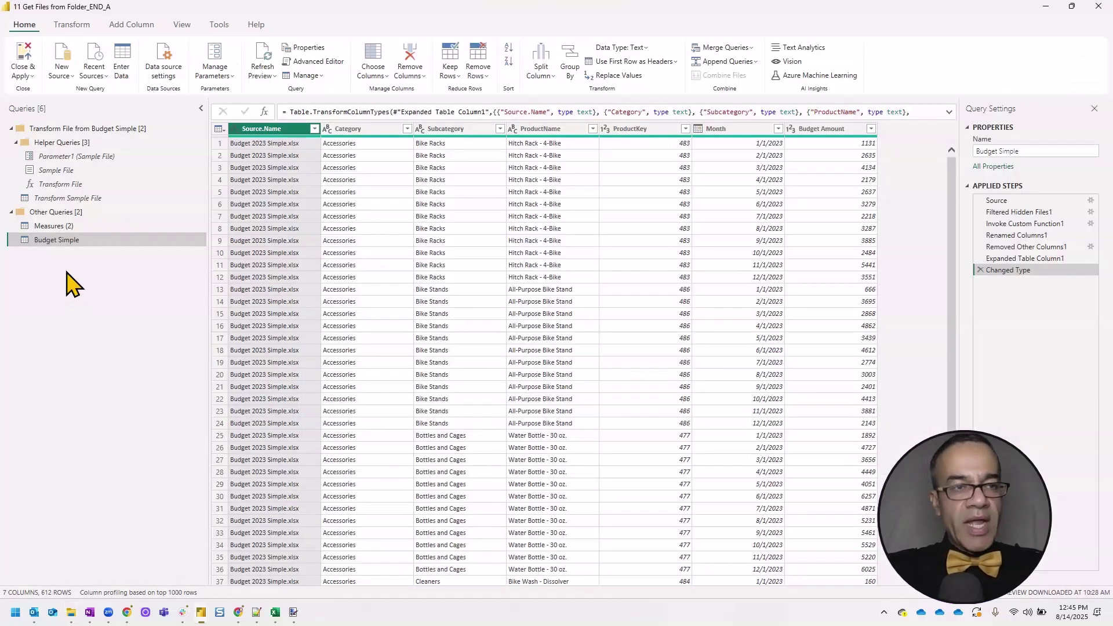
{"action": "left_click", "coordinate": [74, 79]}
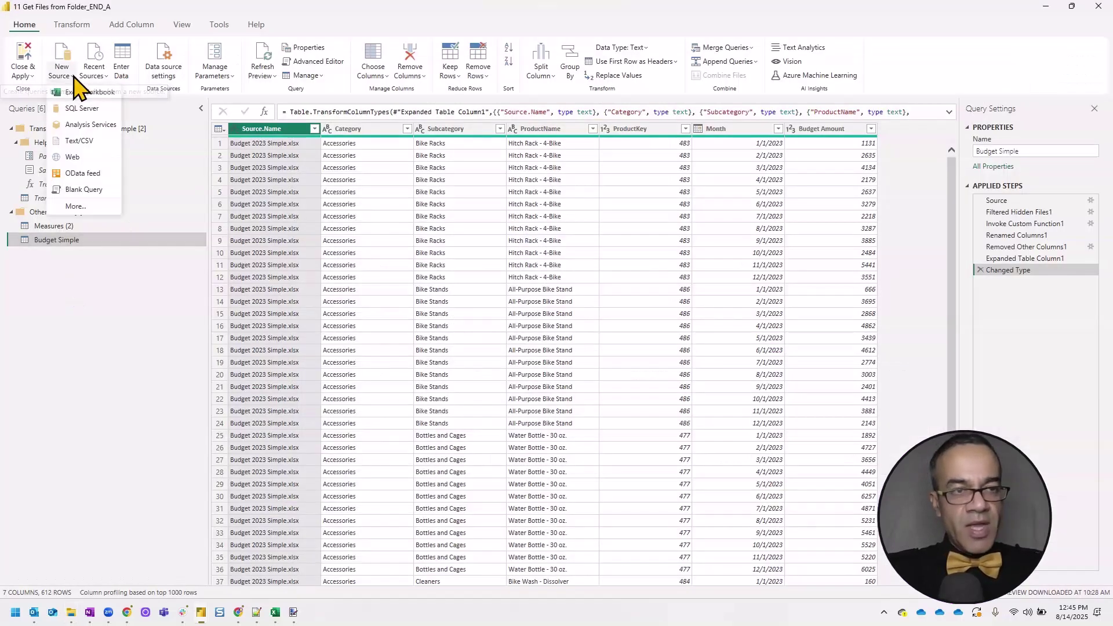
{"action": "left_click", "coordinate": [74, 206]}
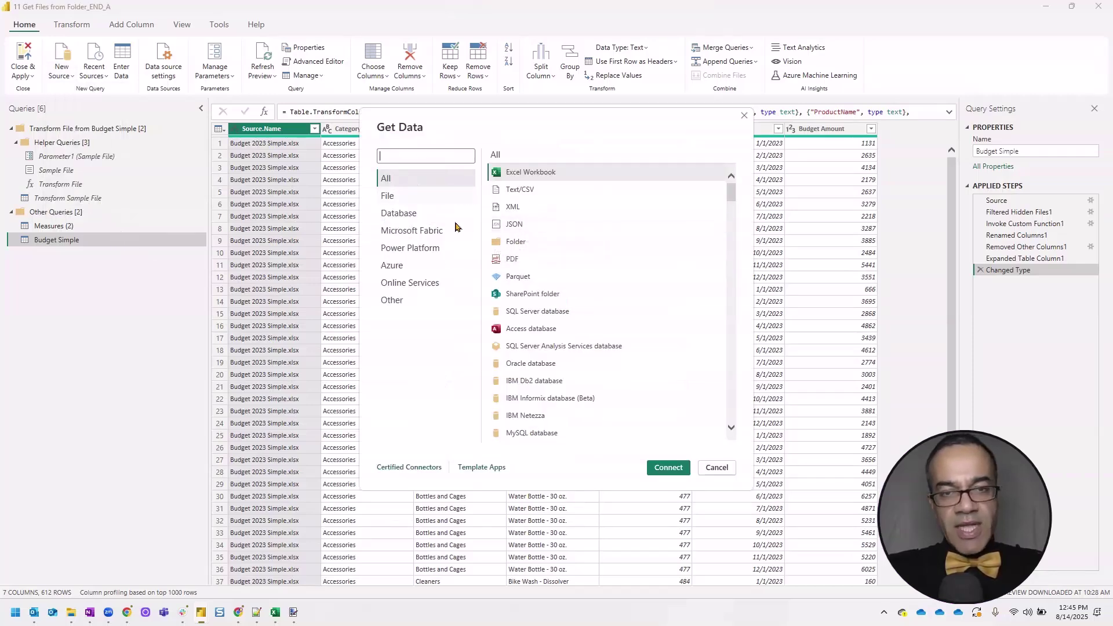
{"action": "left_click", "coordinate": [530, 241]}
{"action": "left_click", "coordinate": [669, 468]}
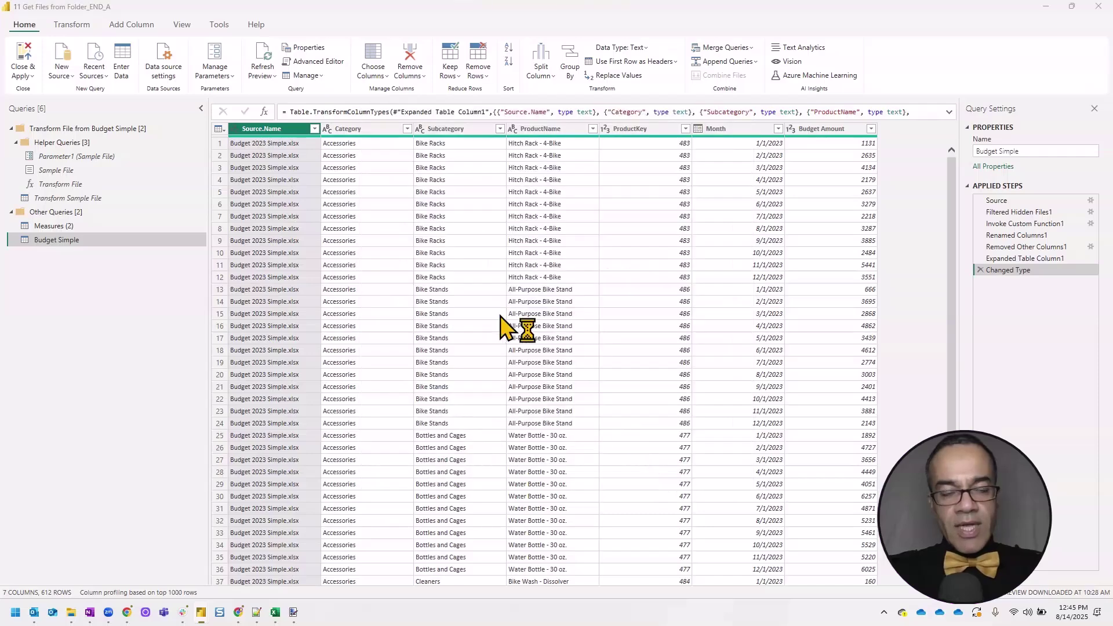
{"action": "key", "text": "ctrl+v"}
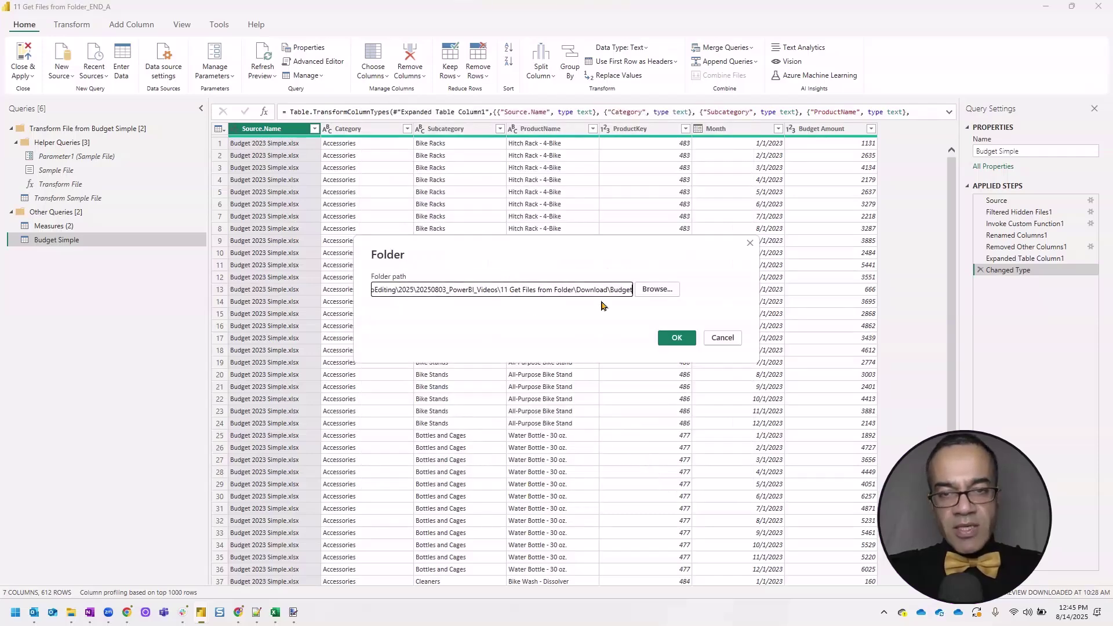
{"action": "left_click", "coordinate": [659, 338]}
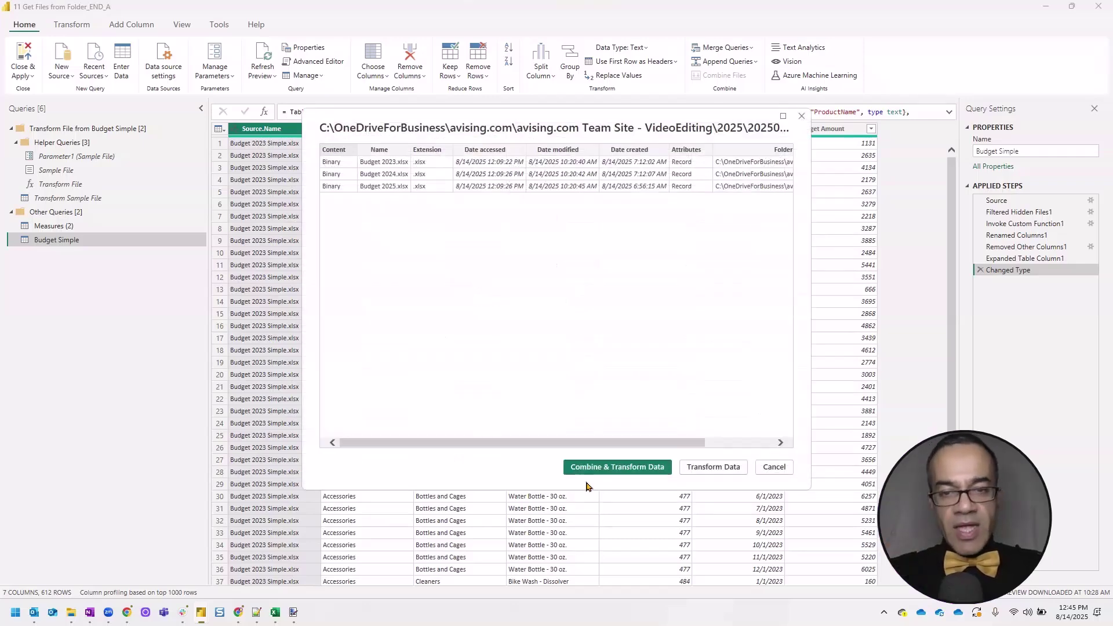
{"action": "left_click", "coordinate": [623, 470]}
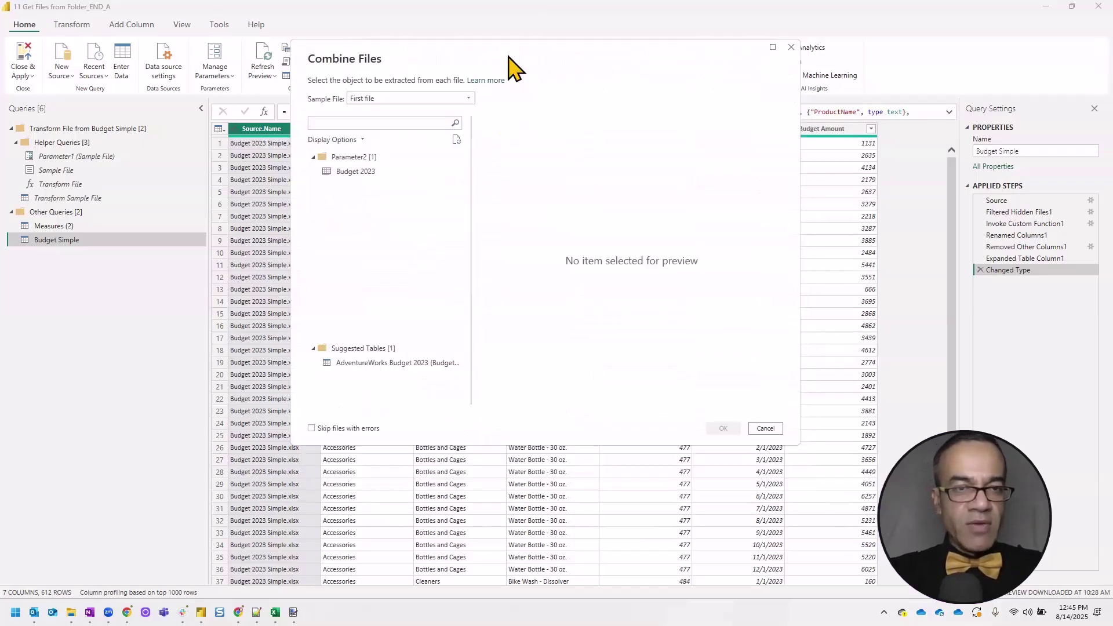
{"action": "left_click_drag", "start_coordinate": [521, 113], "coordinate": [510, 57]}
{"action": "left_click", "coordinate": [357, 172]}
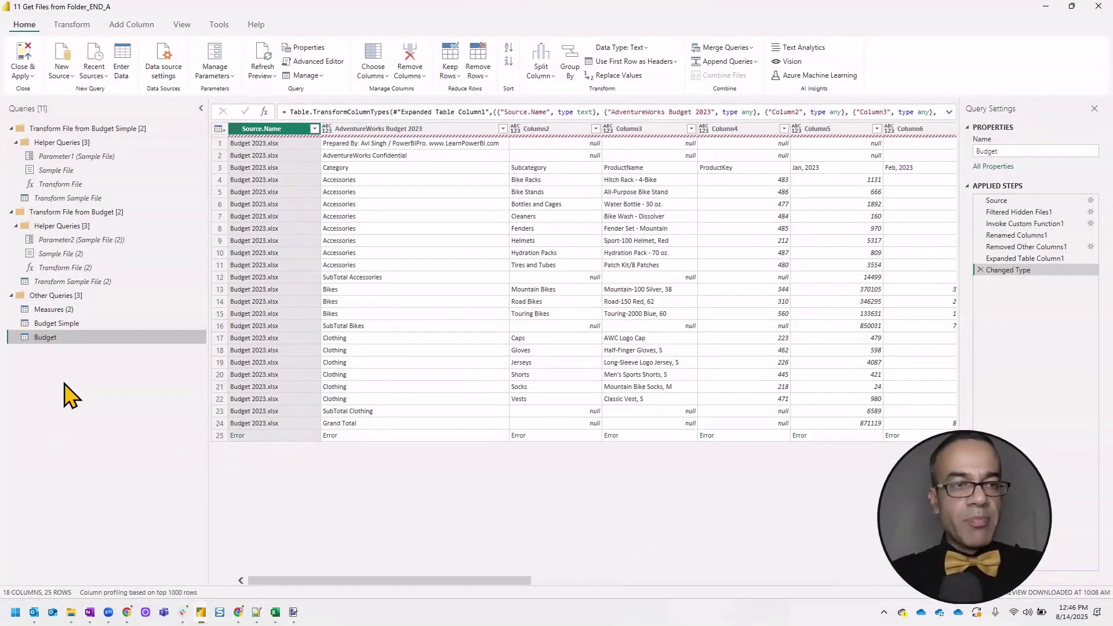
Step: Collapse the Transform File from Budget Simple group and select Parameter2 (Sample File (2))
{"action": "mouse_move", "coordinate": [28, 213]}
{"action": "left_mouse_down"}
{"action": "mouse_move", "coordinate": [18, 224]}
{"action": "mouse_move", "coordinate": [20, 211]}
{"action": "left_mouse_up"}
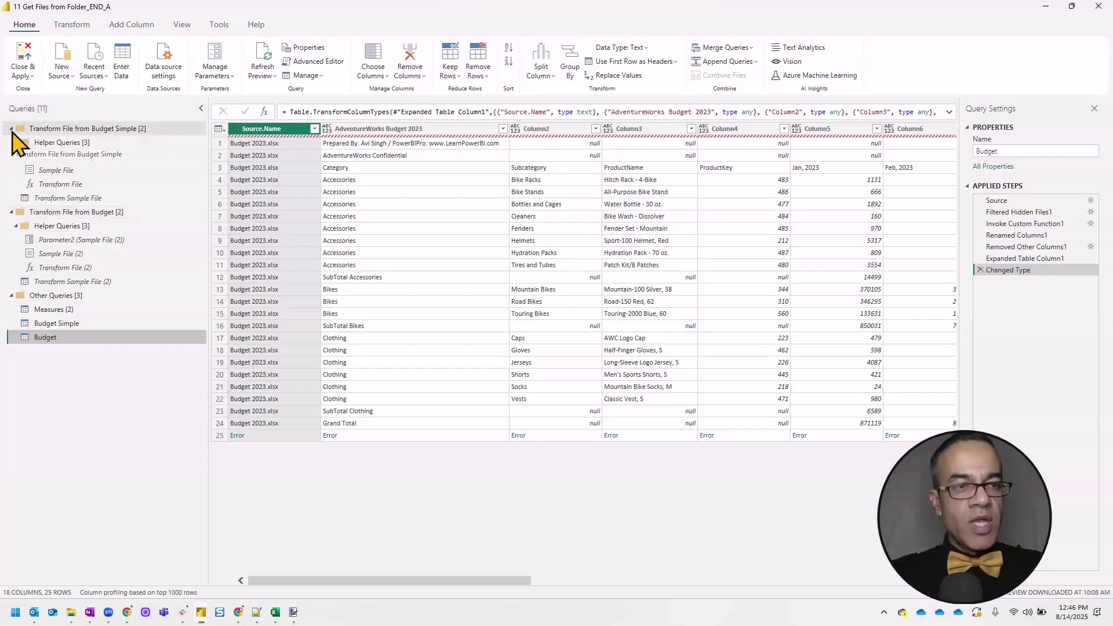
{"action": "left_click", "coordinate": [12, 129]}
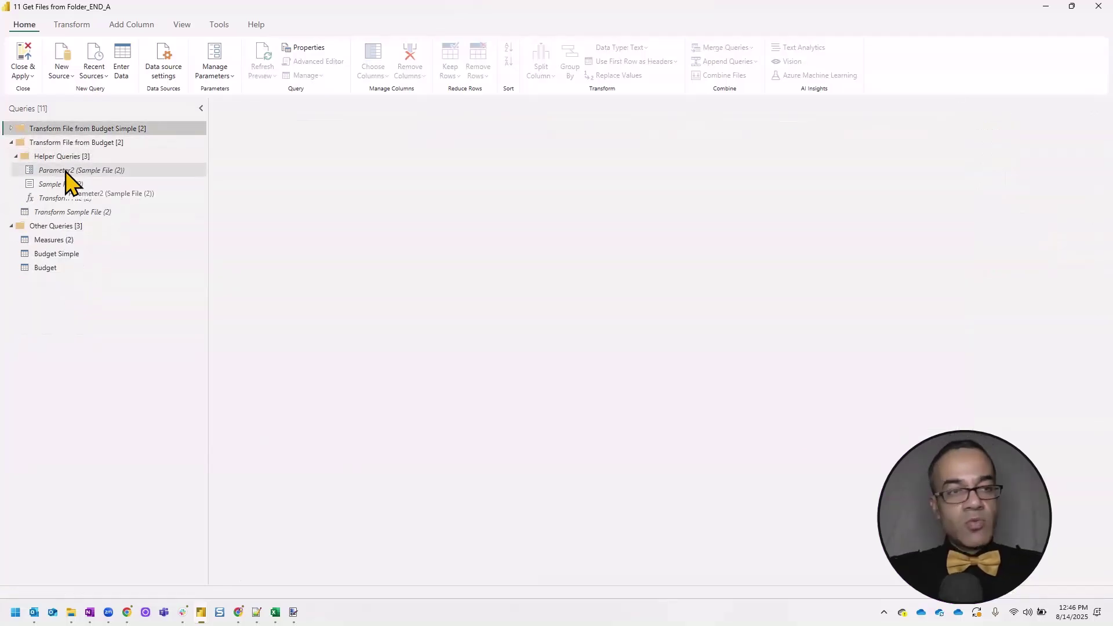
{"action": "left_click_drag", "start_coordinate": [39, 142], "coordinate": [17, 160]}
{"action": "left_click", "coordinate": [15, 158]}
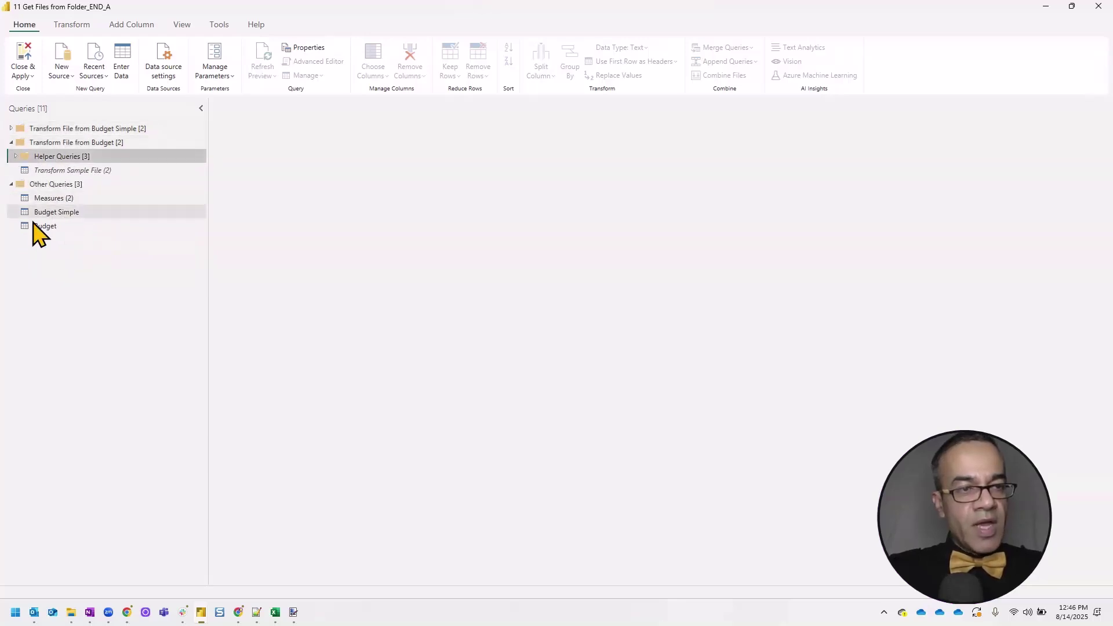
{"action": "left_click", "coordinate": [15, 158]}
{"action": "left_click", "coordinate": [97, 172]}
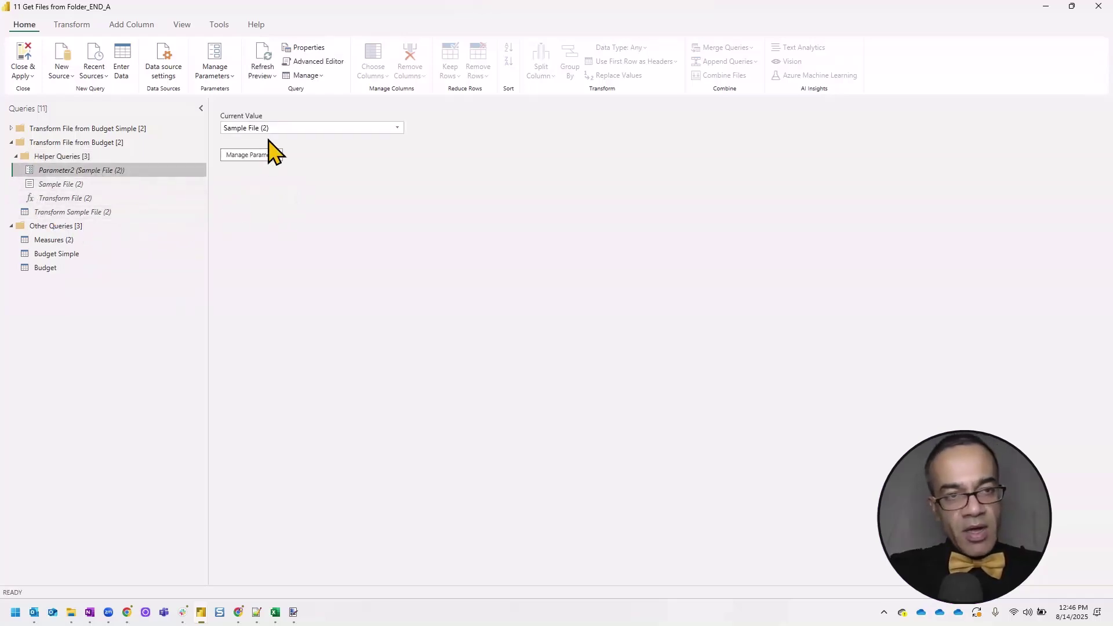
{"action": "left_click_drag", "start_coordinate": [97, 183], "coordinate": [83, 186]}
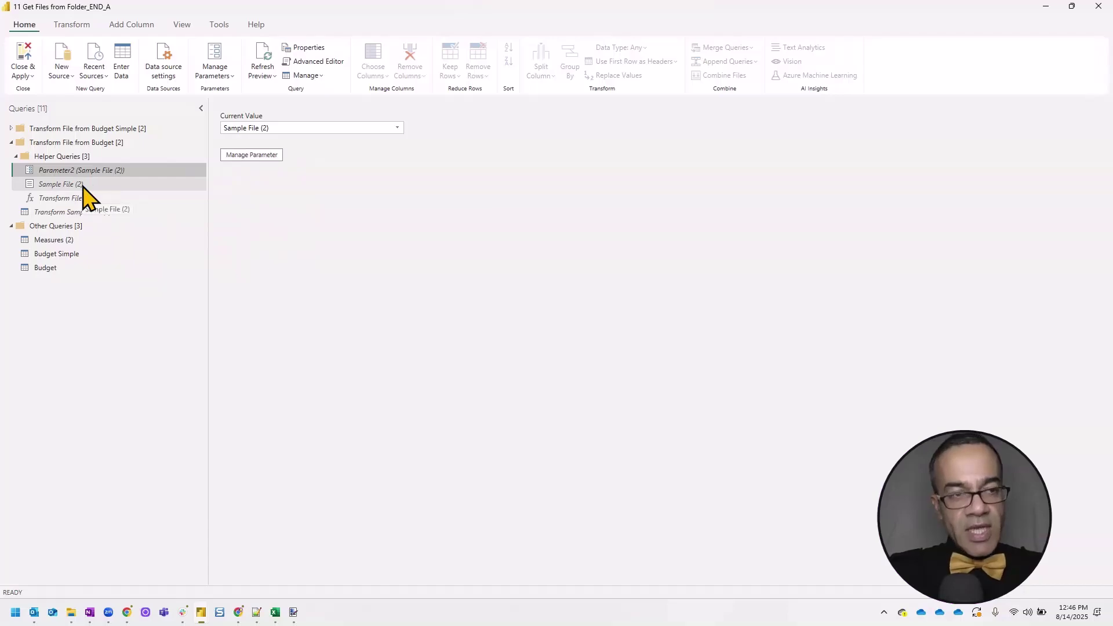
{"action": "left_click", "coordinate": [83, 185]}
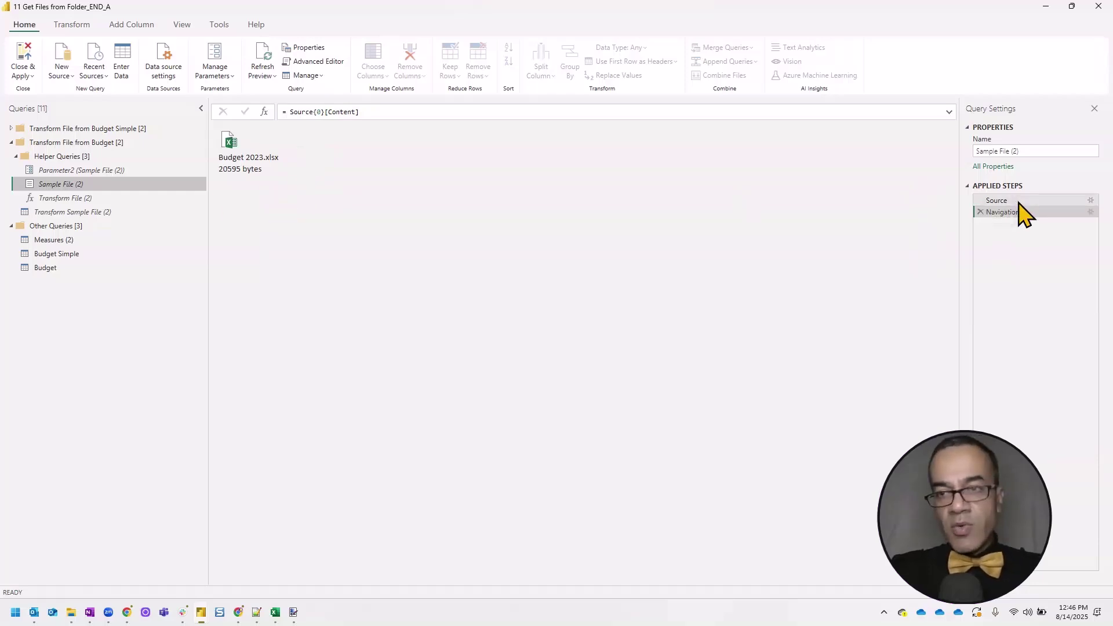
{"action": "left_click", "coordinate": [1000, 201]}
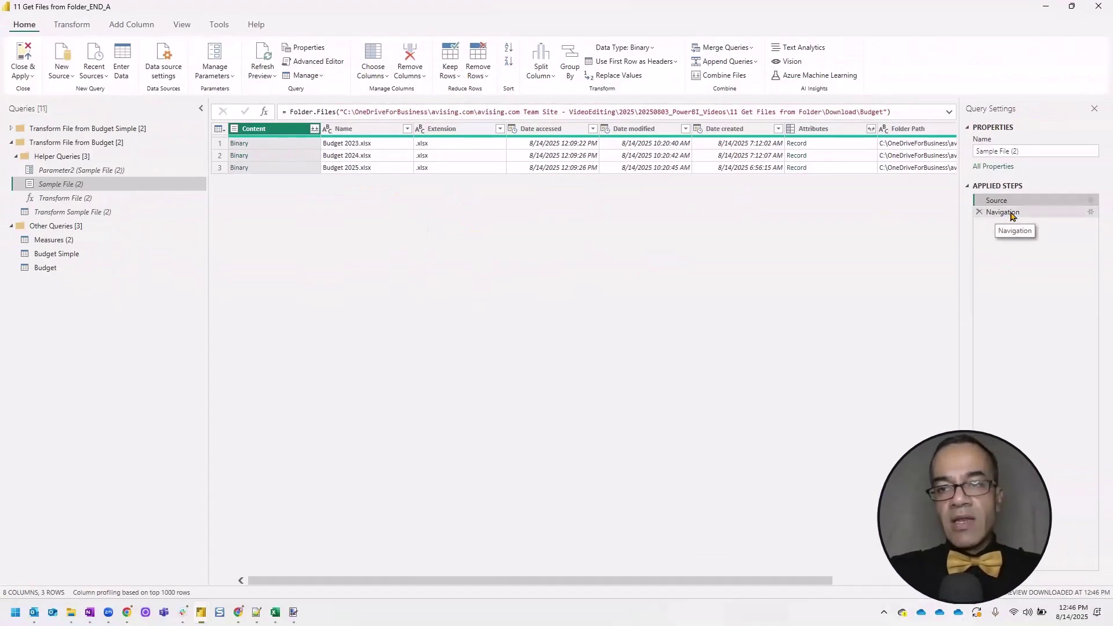
{"action": "left_click", "coordinate": [1004, 212]}
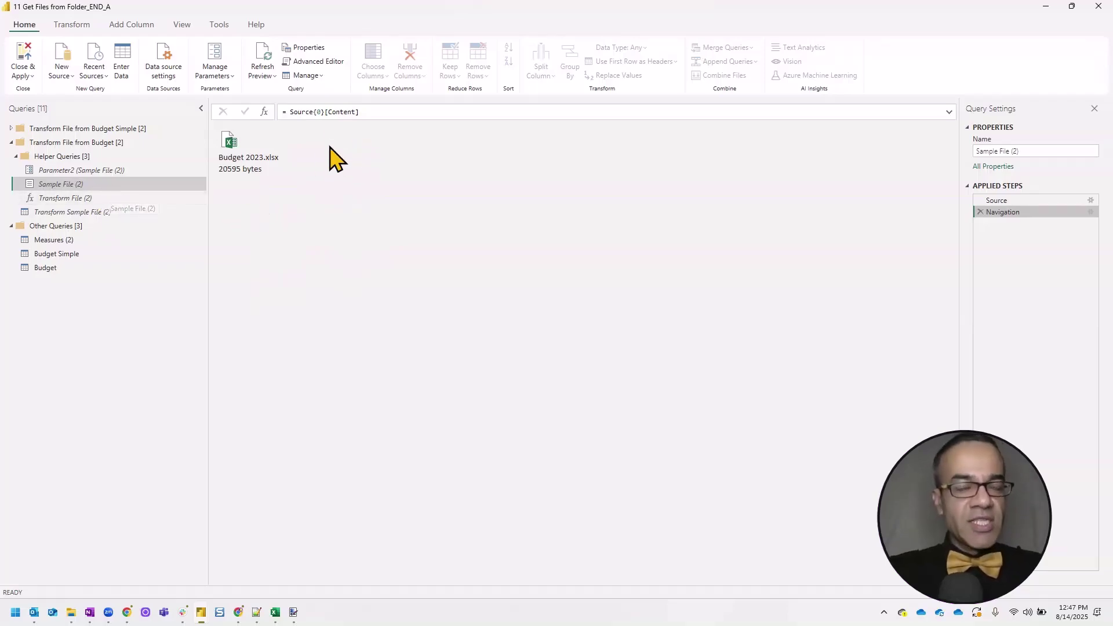
{"action": "key", "text": "alt+Tab"}
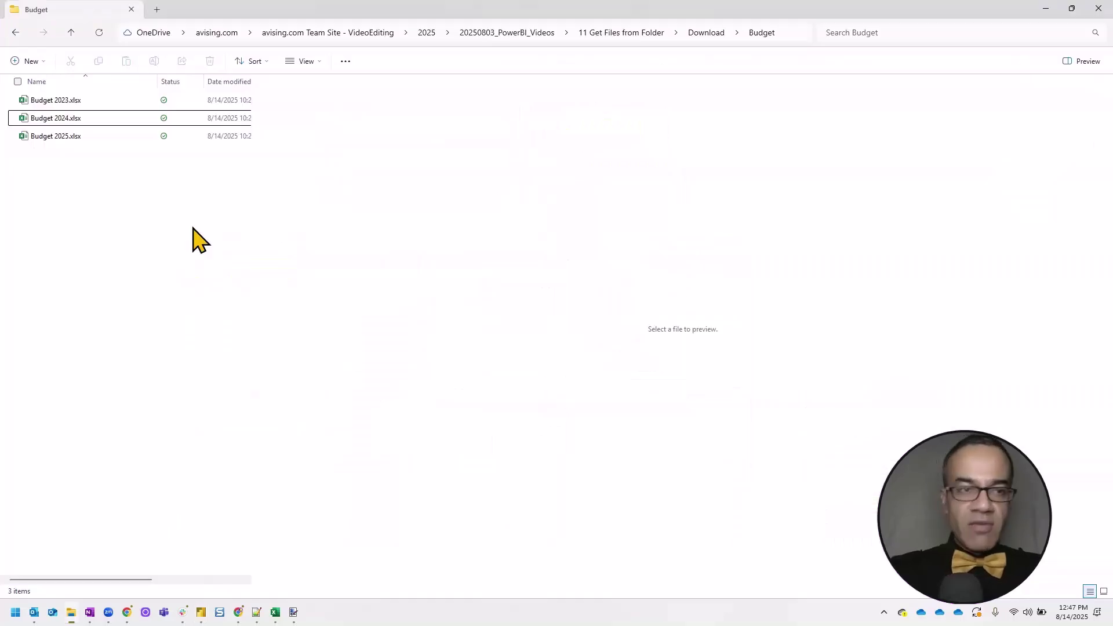
{"action": "key", "text": "alt+Up"}
{"action": "left_click", "coordinate": [94, 123]}
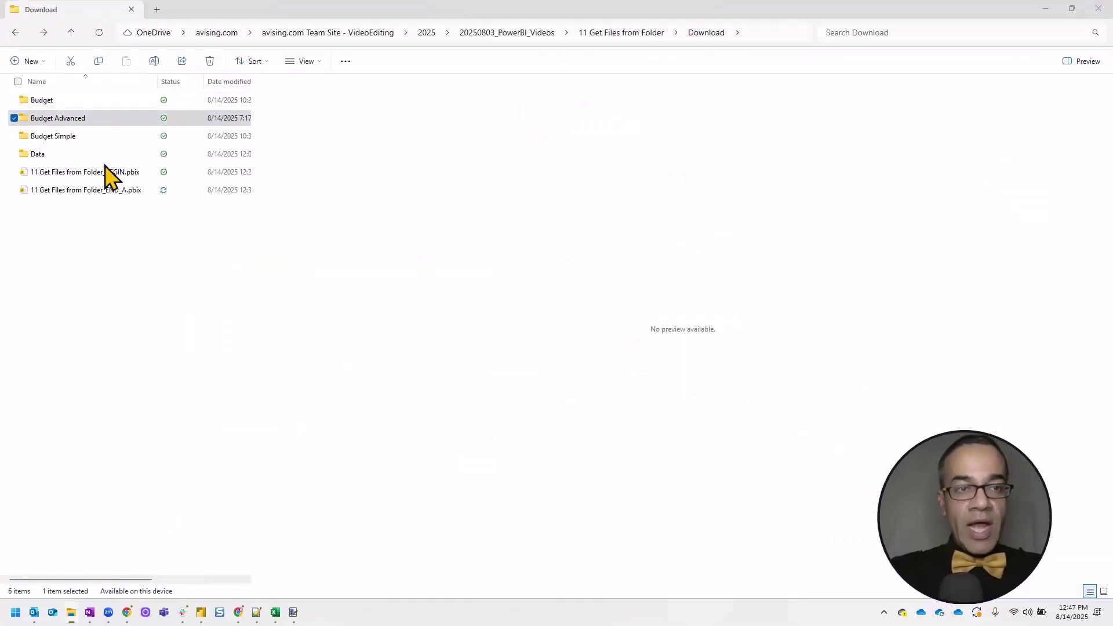
{"action": "key", "text": "alt+Tab"}
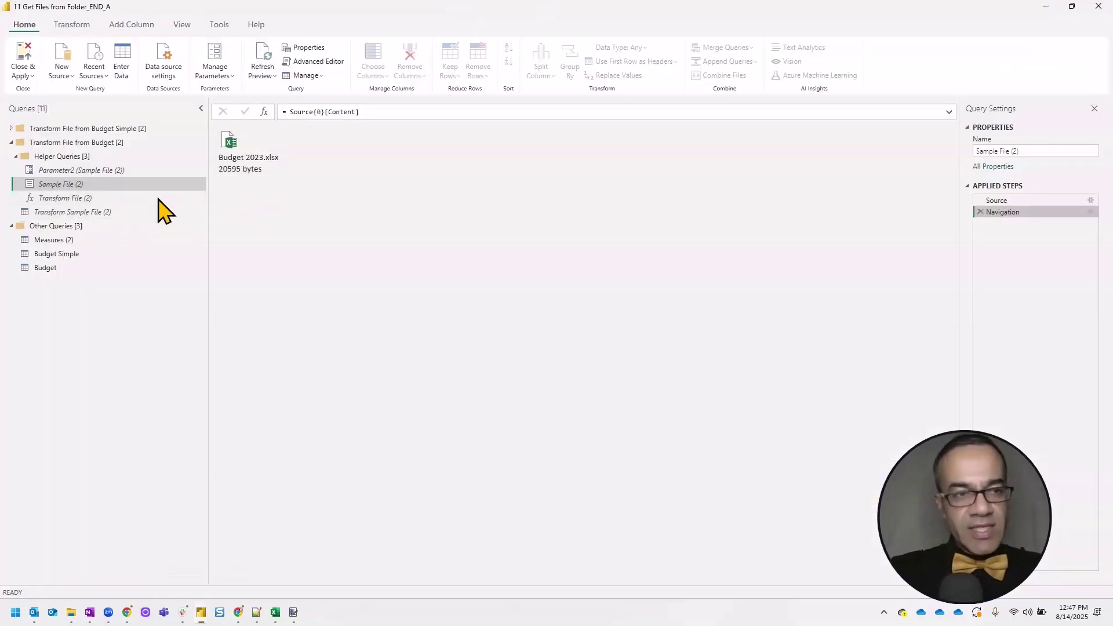
Step: Select Transform File (2) under Helper Queries to show its Parameter2 input and Source step
{"action": "left_click", "coordinate": [82, 198]}
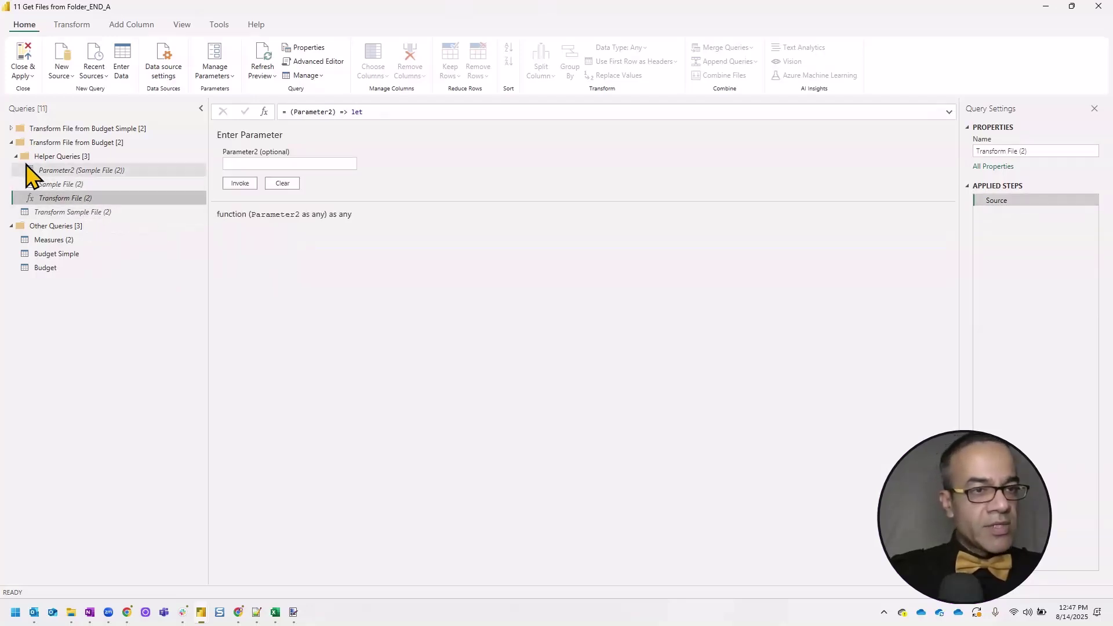
{"action": "left_click", "coordinate": [19, 158]}
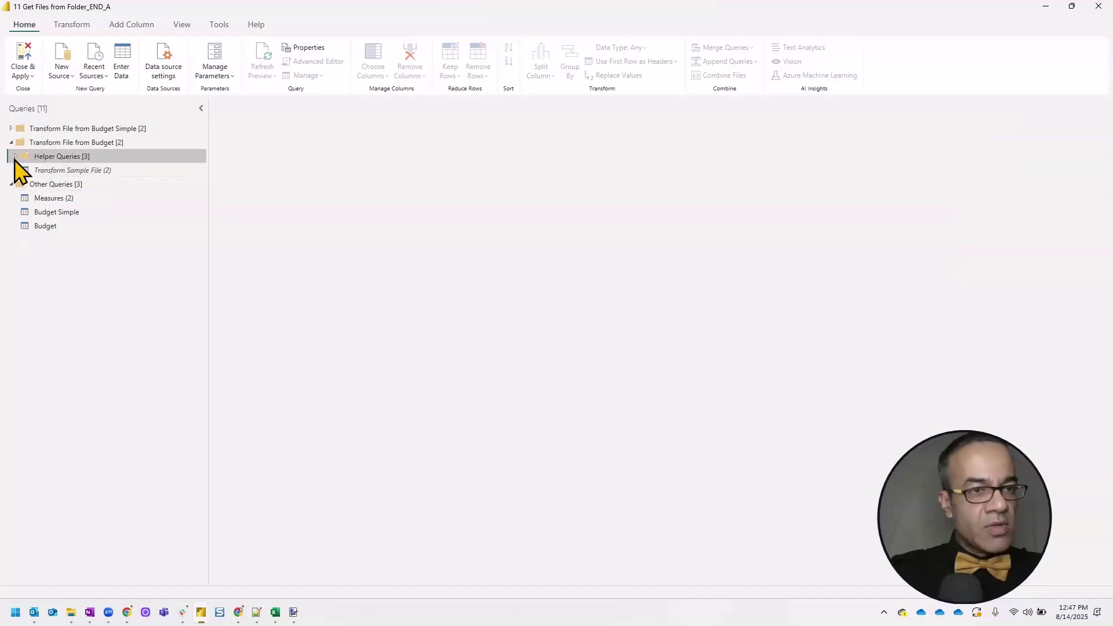
{"action": "left_click", "coordinate": [15, 157]}
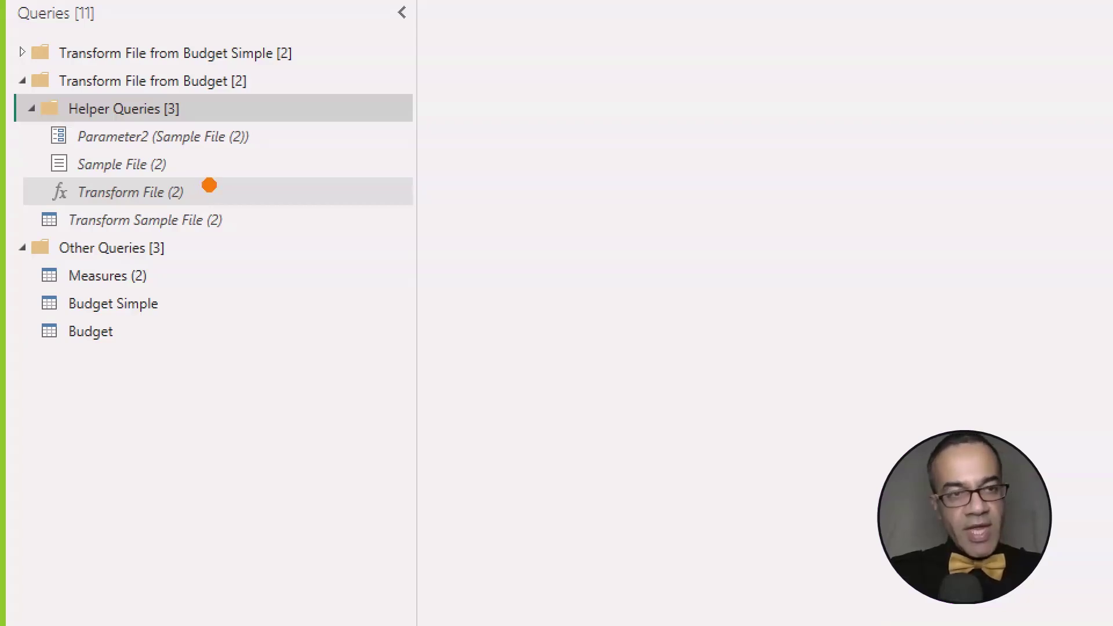
{"action": "mouse_move", "coordinate": [195, 185]}
{"action": "left_mouse_down"}
{"action": "mouse_move", "coordinate": [255, 183]}
{"action": "mouse_move", "coordinate": [262, 216]}
{"action": "left_mouse_up"}
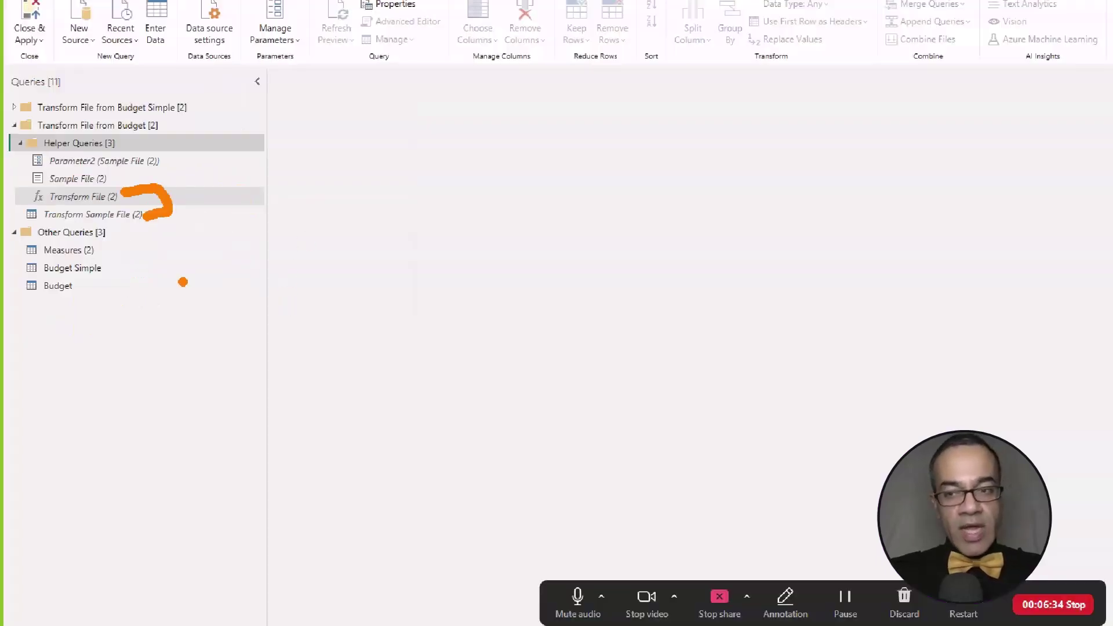
{"action": "left_click", "coordinate": [81, 200]}
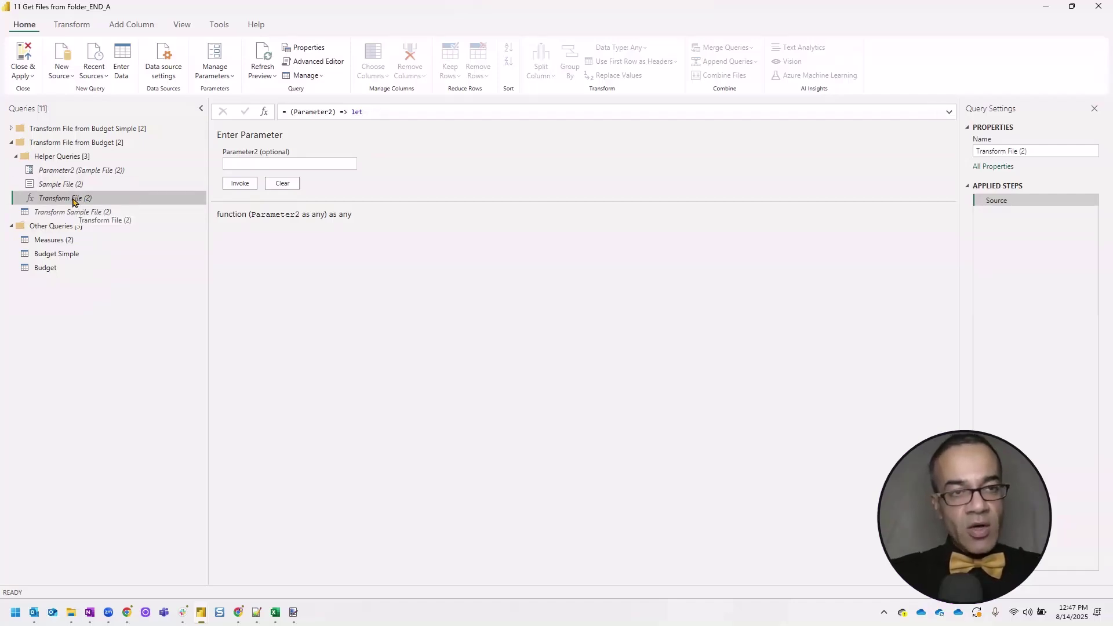
Step: Cancel the Advanced Editor warning on Transform File (2) twice, then select Transform Sample File (2)
{"action": "left_click", "coordinate": [329, 68]}
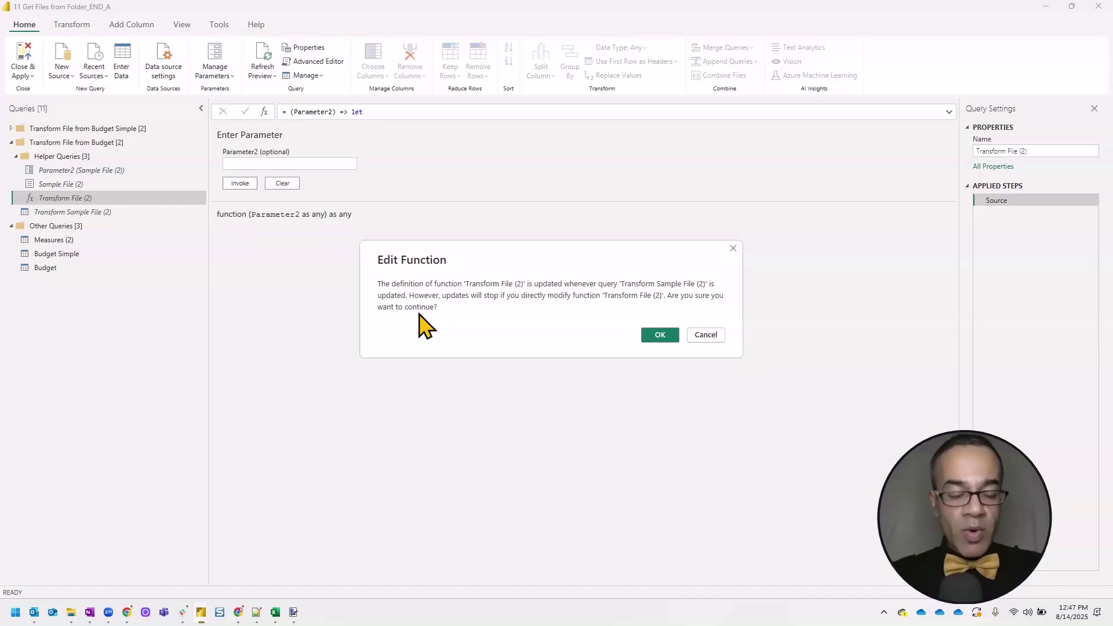
{"action": "left_click", "coordinate": [705, 335]}
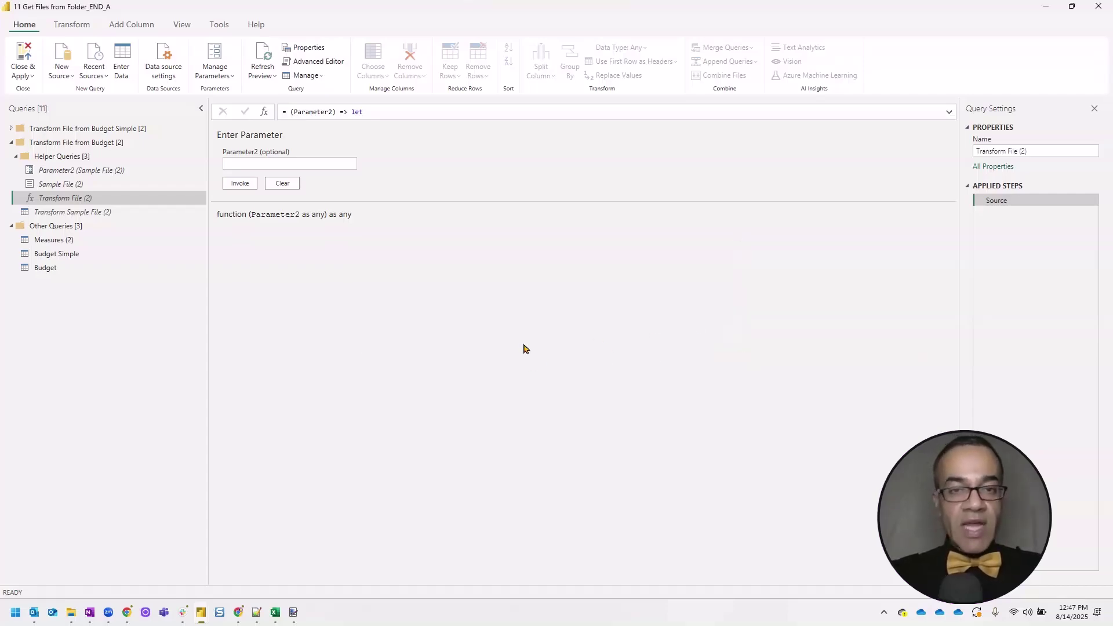
{"action": "key", "text": "alt+Tab"}
{"action": "key", "text": "alt+Tab"}
{"action": "left_click", "coordinate": [377, 574]}
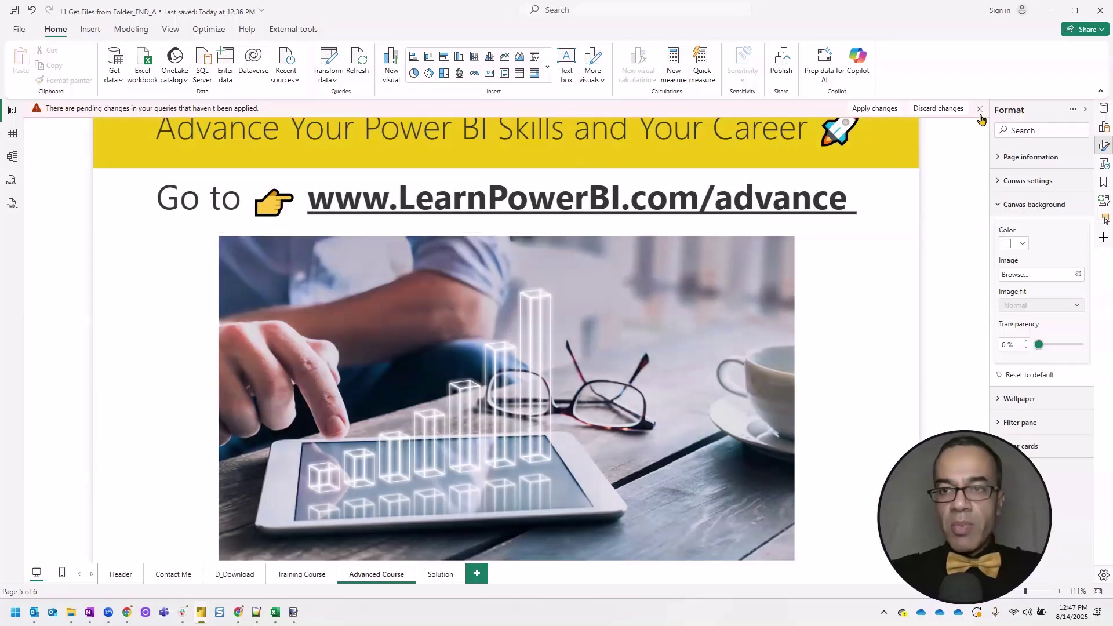
{"action": "key", "text": "alt+Tab"}
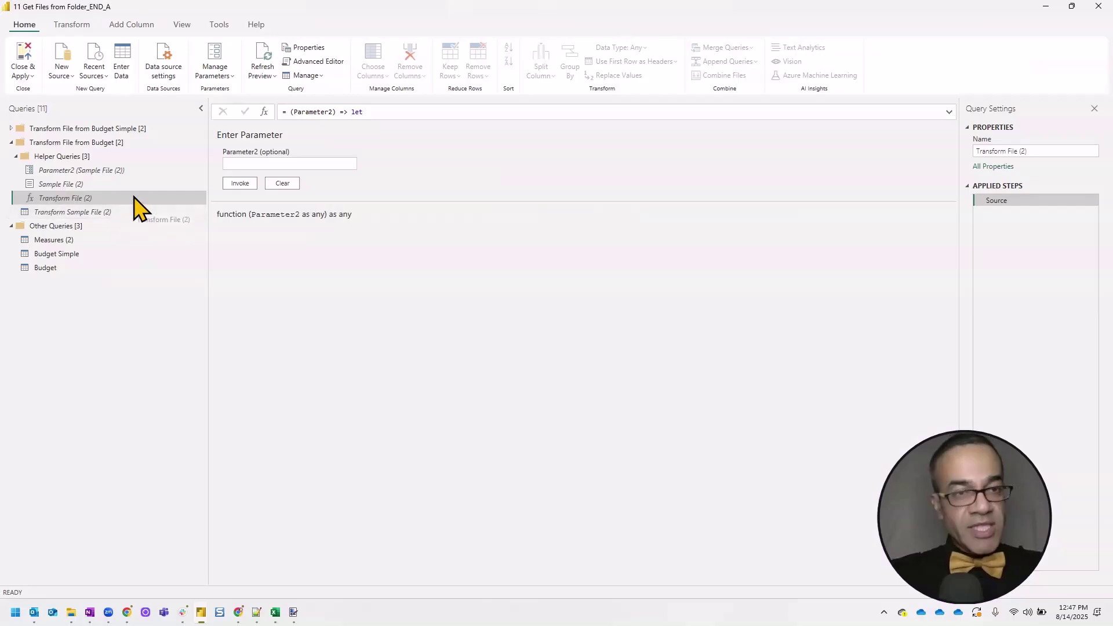
{"action": "left_click", "coordinate": [321, 62]}
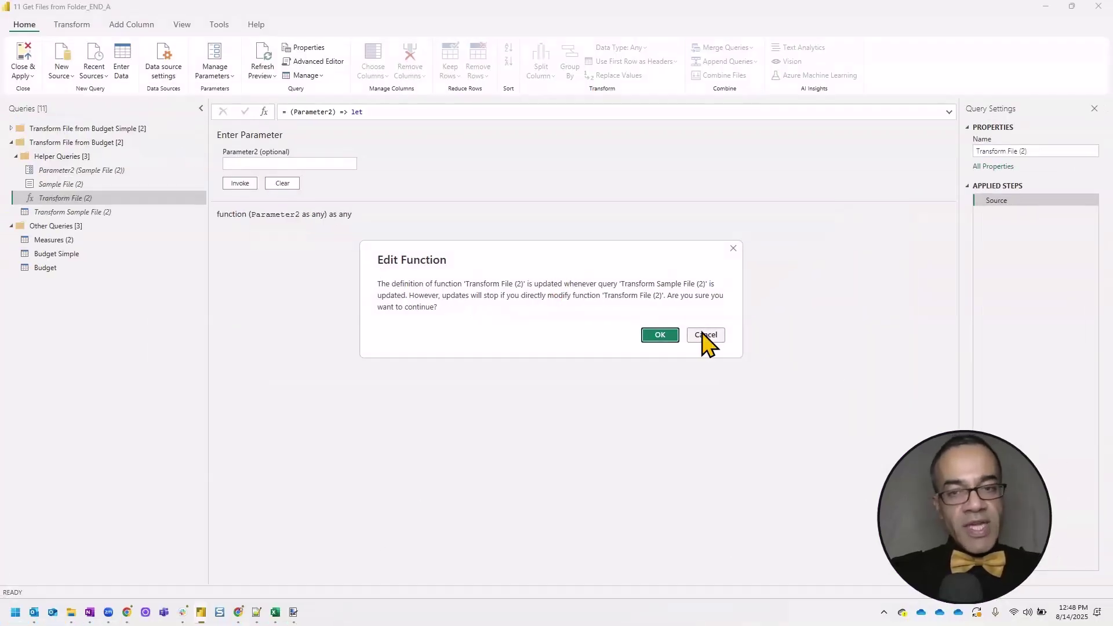
{"action": "left_click", "coordinate": [706, 337]}
{"action": "left_click", "coordinate": [141, 216]}
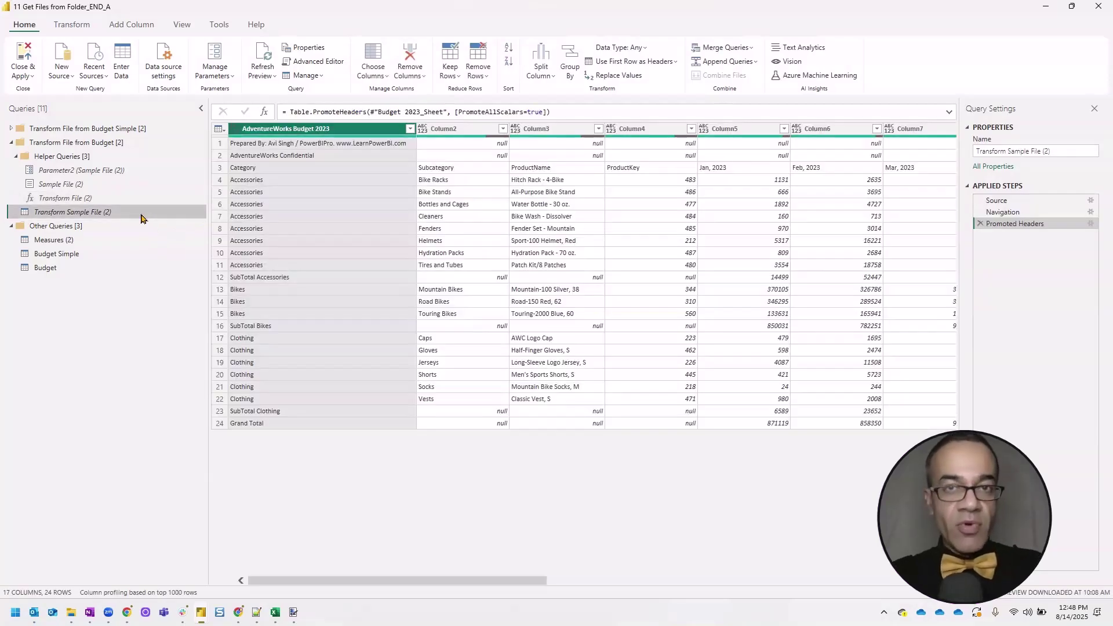
Step: Review the Budget Simple query's M code, including its Changed Type step, in Advanced Editor
{"action": "left_click", "coordinate": [78, 197]}
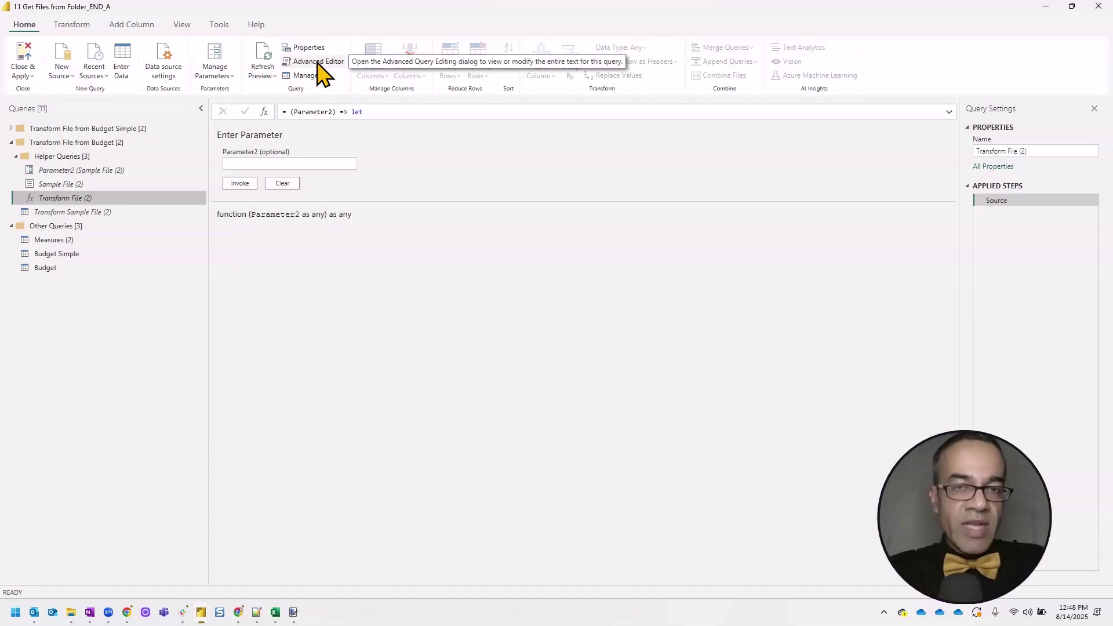
{"action": "left_click", "coordinate": [66, 254]}
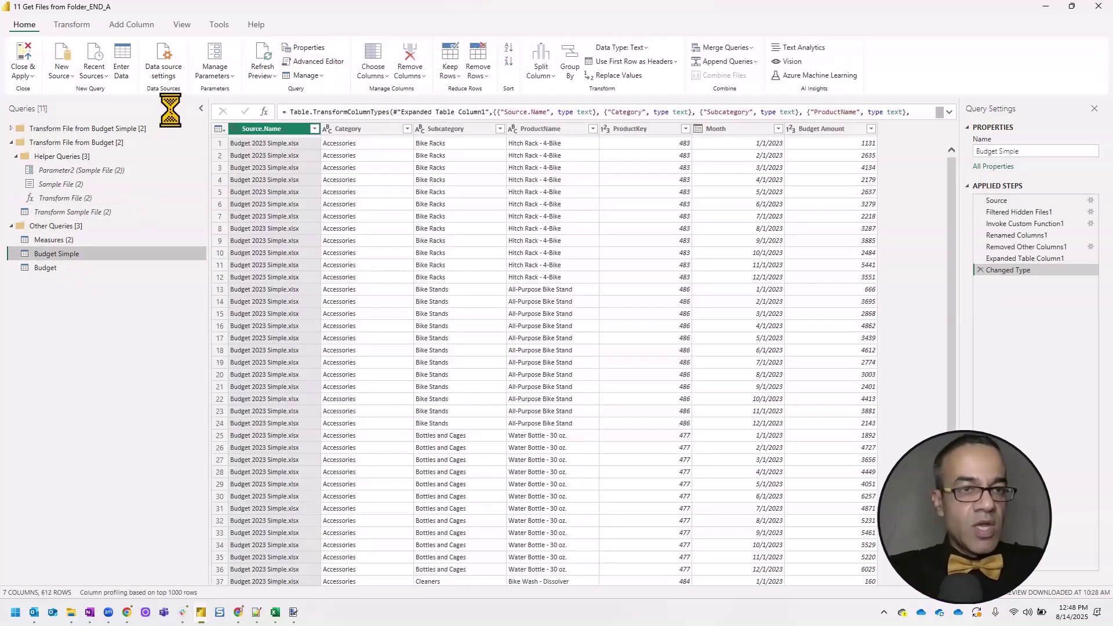
{"action": "left_click", "coordinate": [335, 63]}
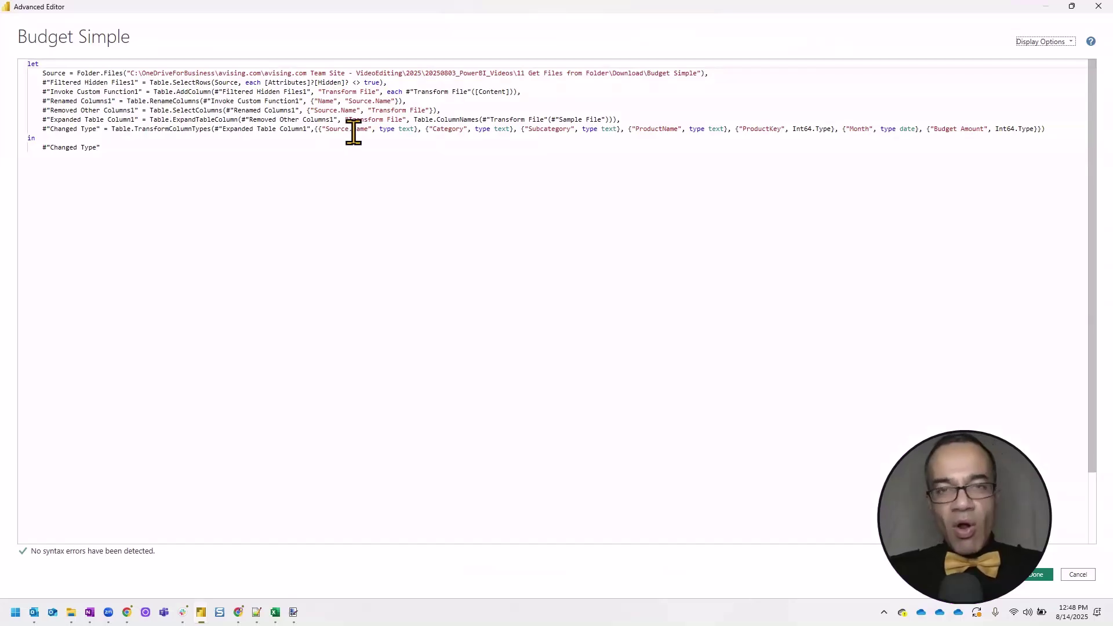
{"action": "left_click", "coordinate": [1098, 6]}
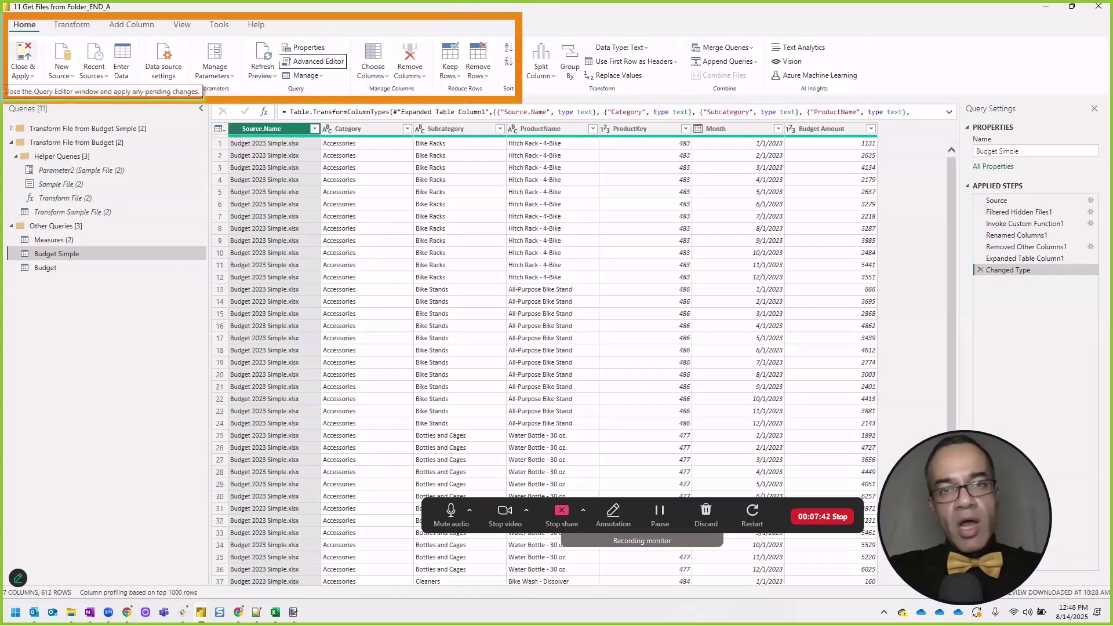
Step: Check Transform Sample File (2), then the Budget query ending at Changed Type with an error row
{"action": "left_click", "coordinate": [76, 214]}
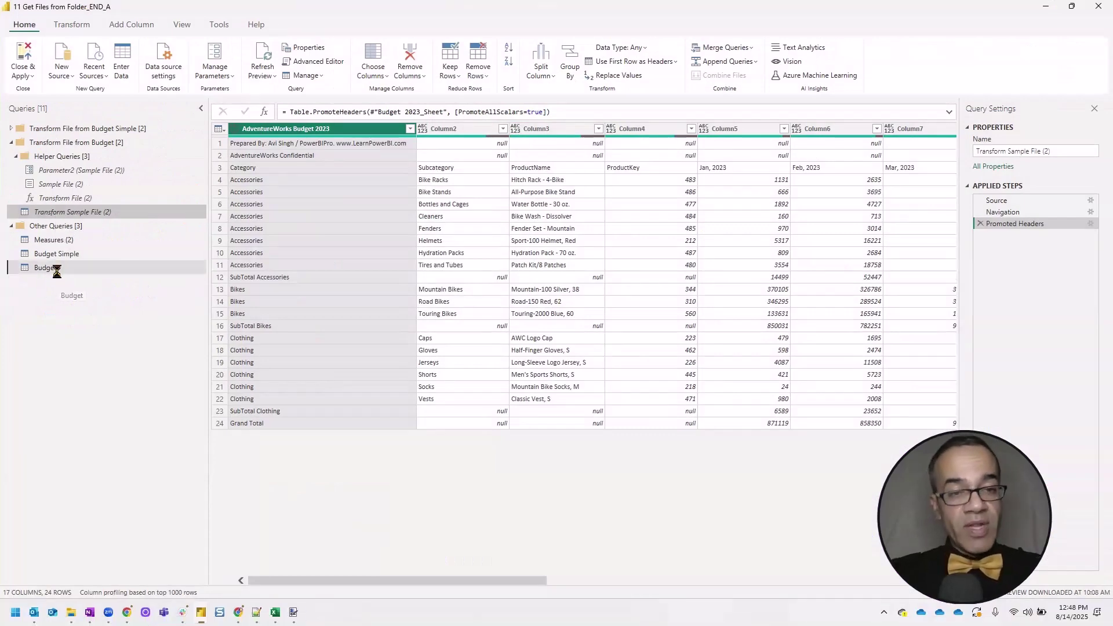
{"action": "left_click", "coordinate": [48, 268]}
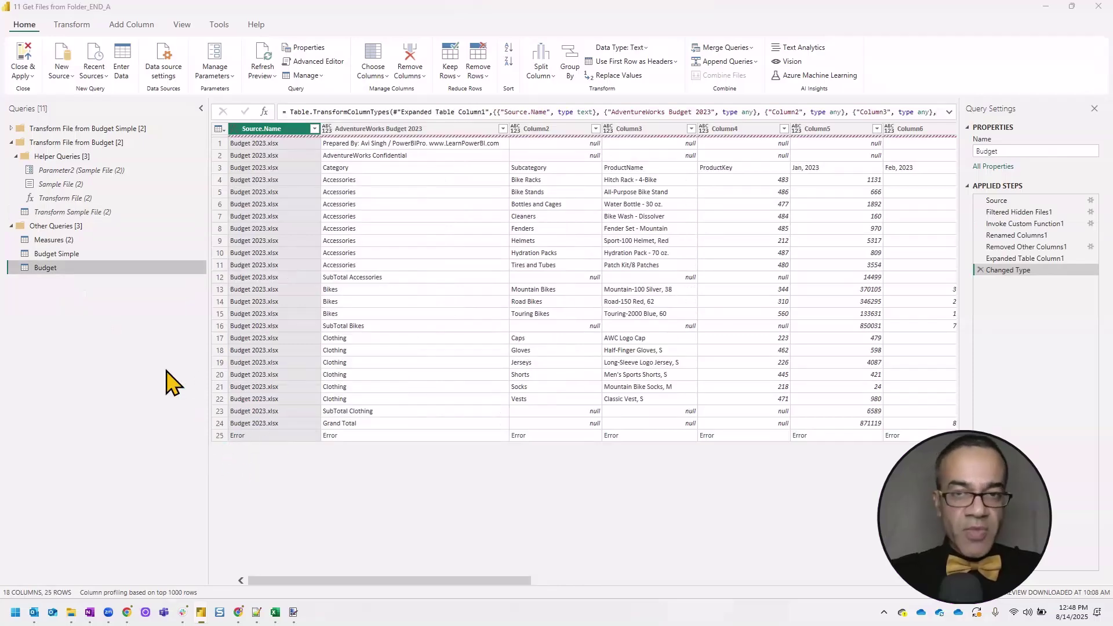
{"action": "key", "text": "alt+Tab"}
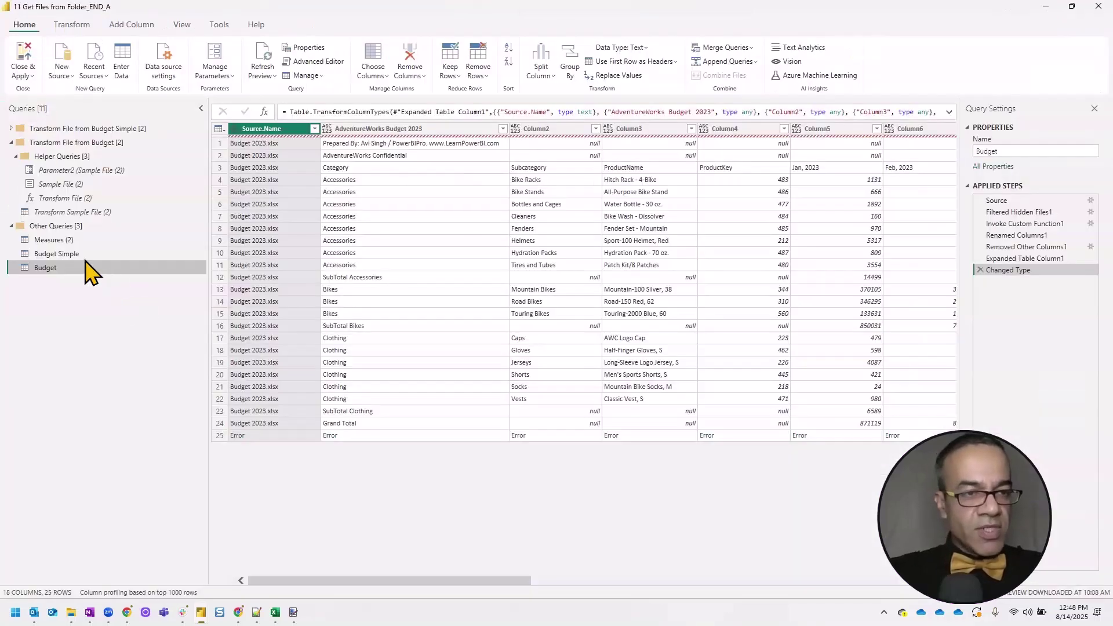
Step: Open the Budget Simple folder in File Explorer
{"action": "left_click", "coordinate": [87, 256]}
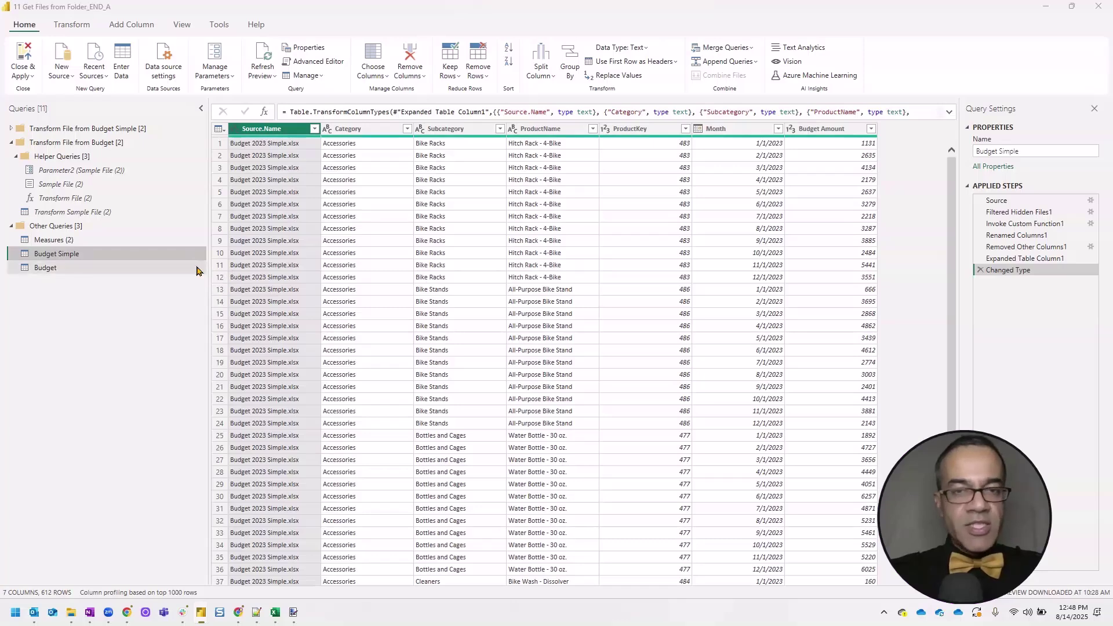
{"action": "key", "text": "alt+Tab"}
{"action": "key", "text": "alt+Tab"}
{"action": "key", "text": "alt+Tab"}
{"action": "left_click", "coordinate": [94, 146]}
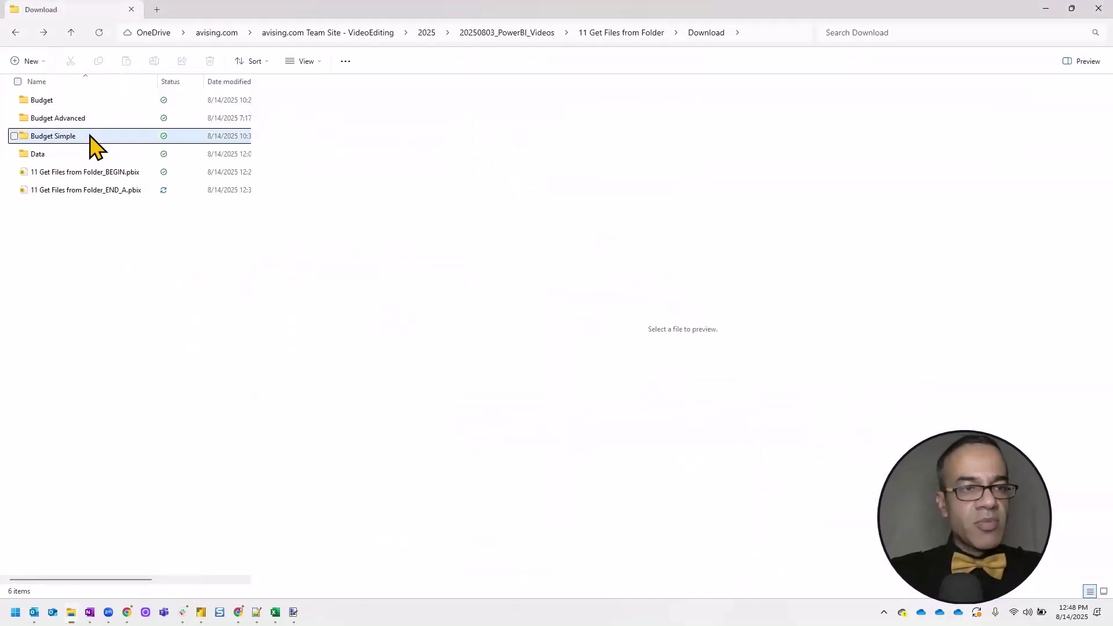
{"action": "double_click", "coordinate": [125, 137]}
Step: Preview the 2023, 2024 and 2025 Simple workbooks, then reselect Transform Sample File (2)
{"action": "left_click", "coordinate": [53, 101]}
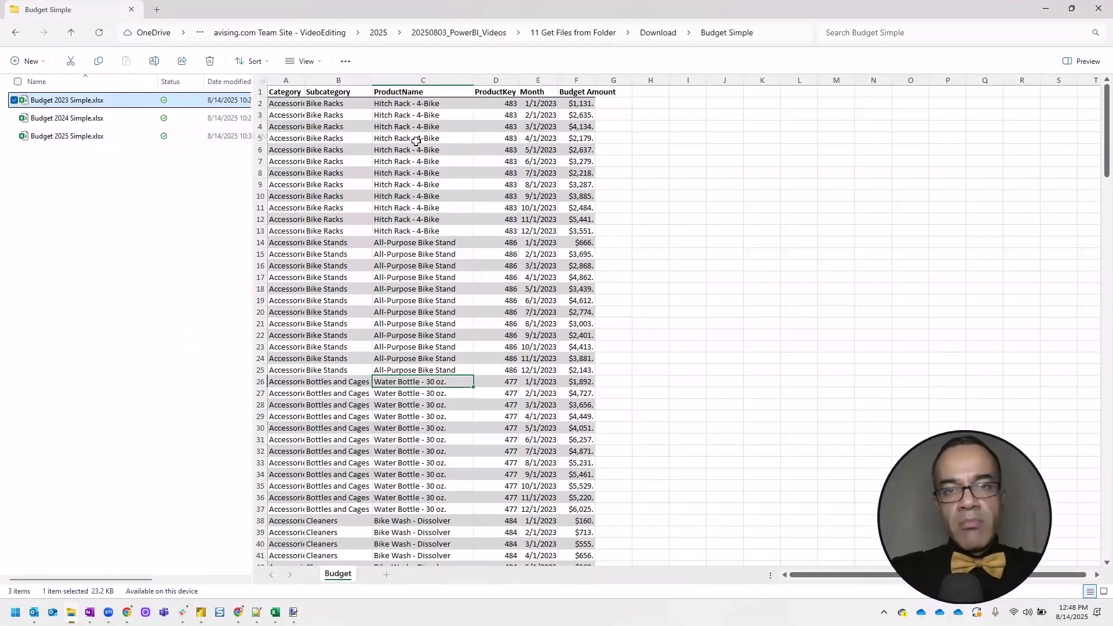
{"action": "left_click", "coordinate": [99, 117]}
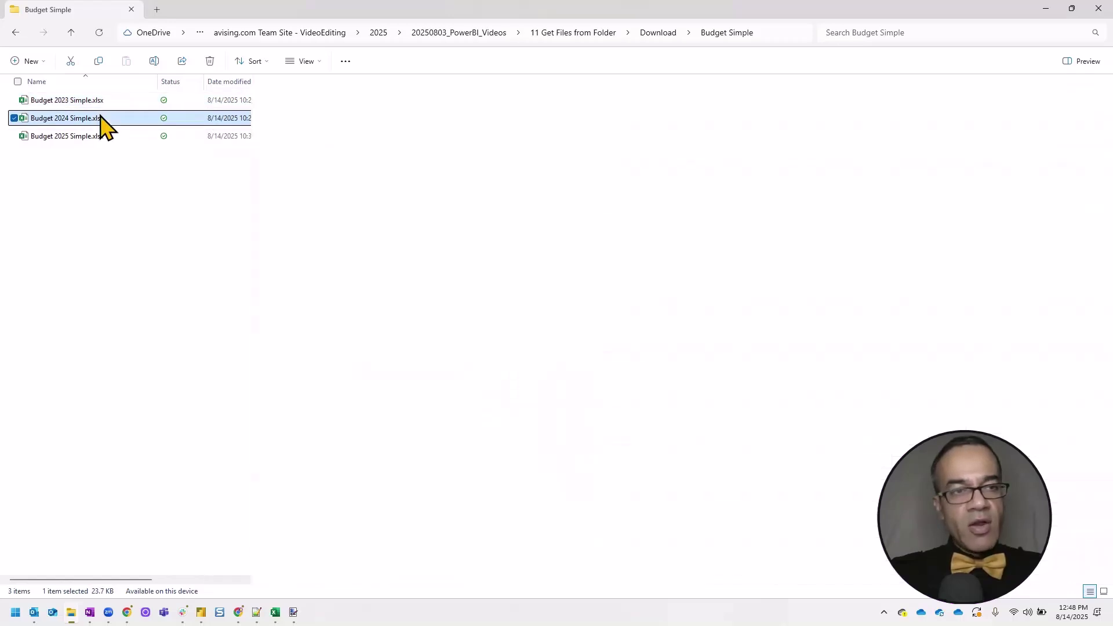
{"action": "left_click", "coordinate": [87, 135]}
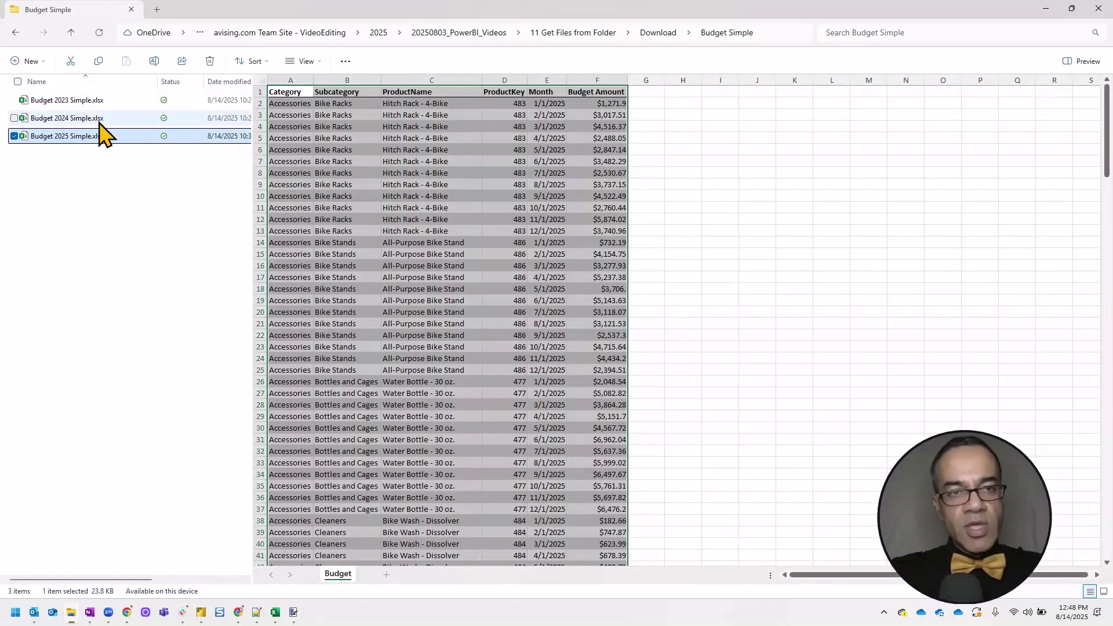
{"action": "left_click", "coordinate": [99, 117]}
{"action": "key", "text": "alt+Tab"}
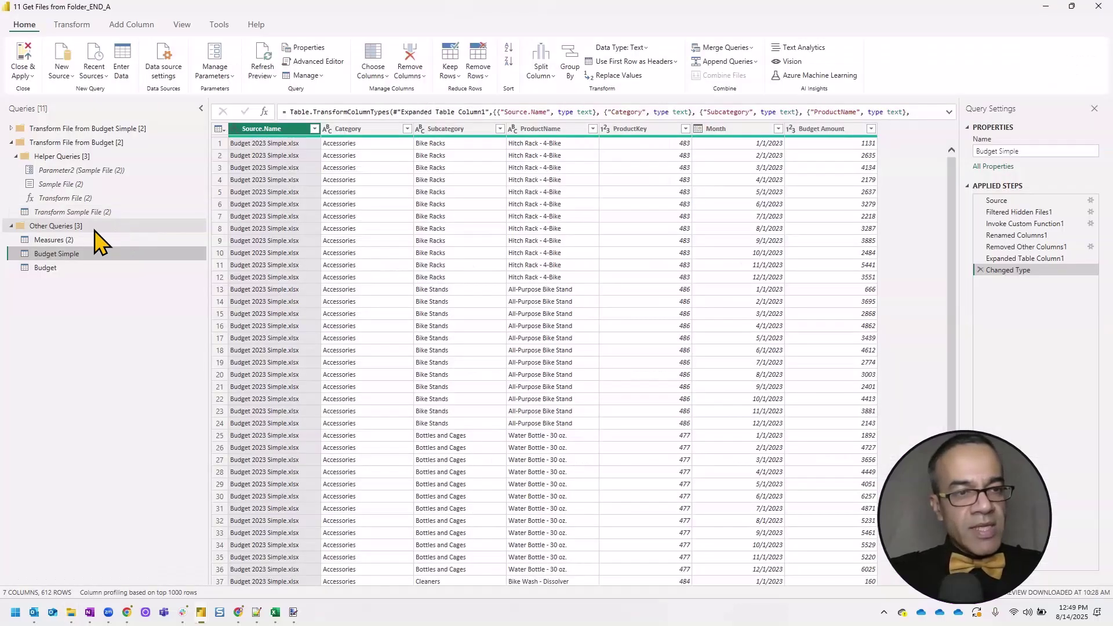
{"action": "left_click", "coordinate": [87, 214]}
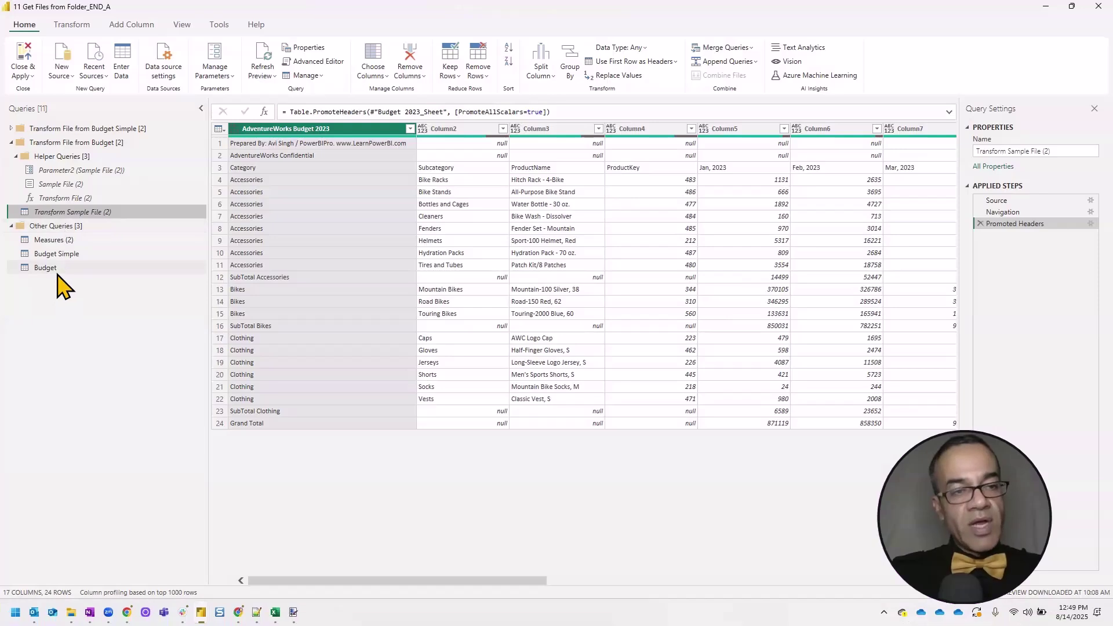
{"action": "left_click", "coordinate": [56, 272]}
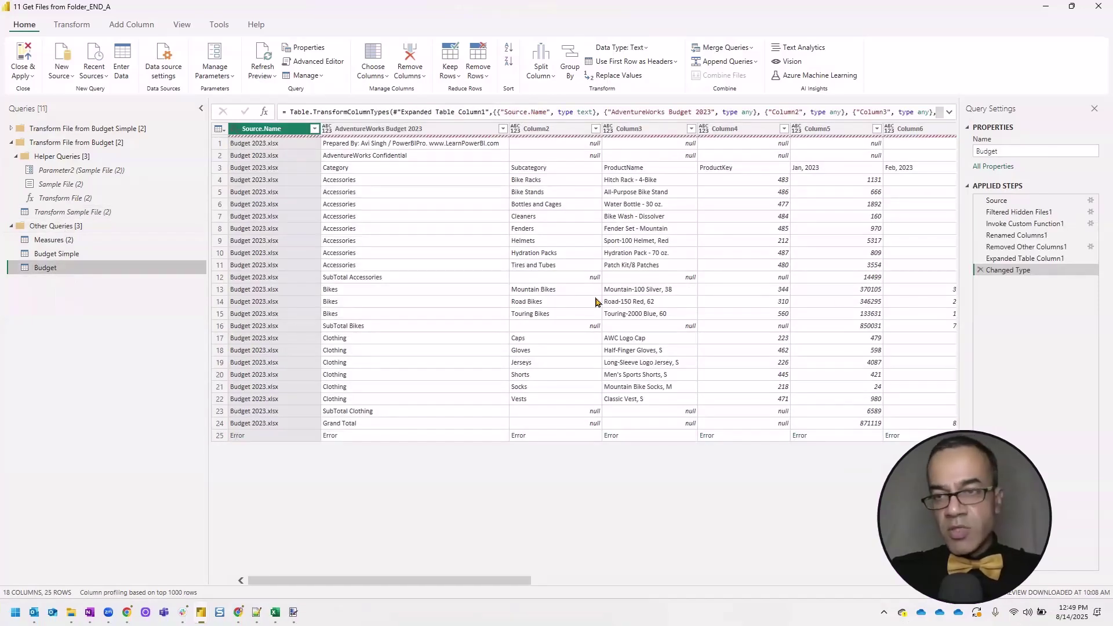
{"action": "left_click", "coordinate": [1022, 224]}
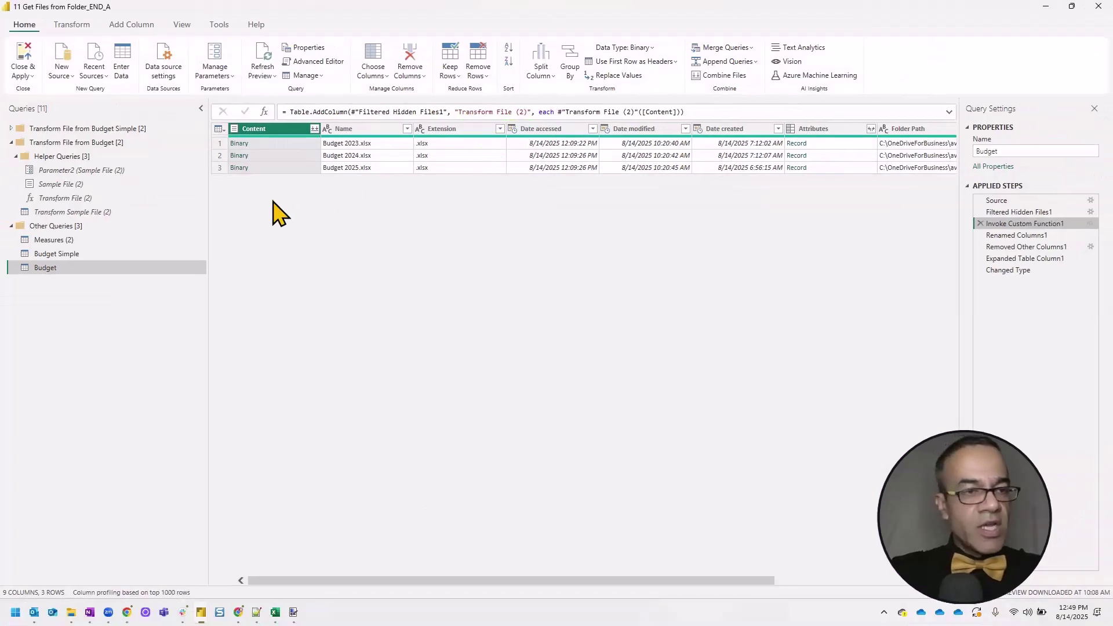
{"action": "left_click", "coordinate": [85, 200]}
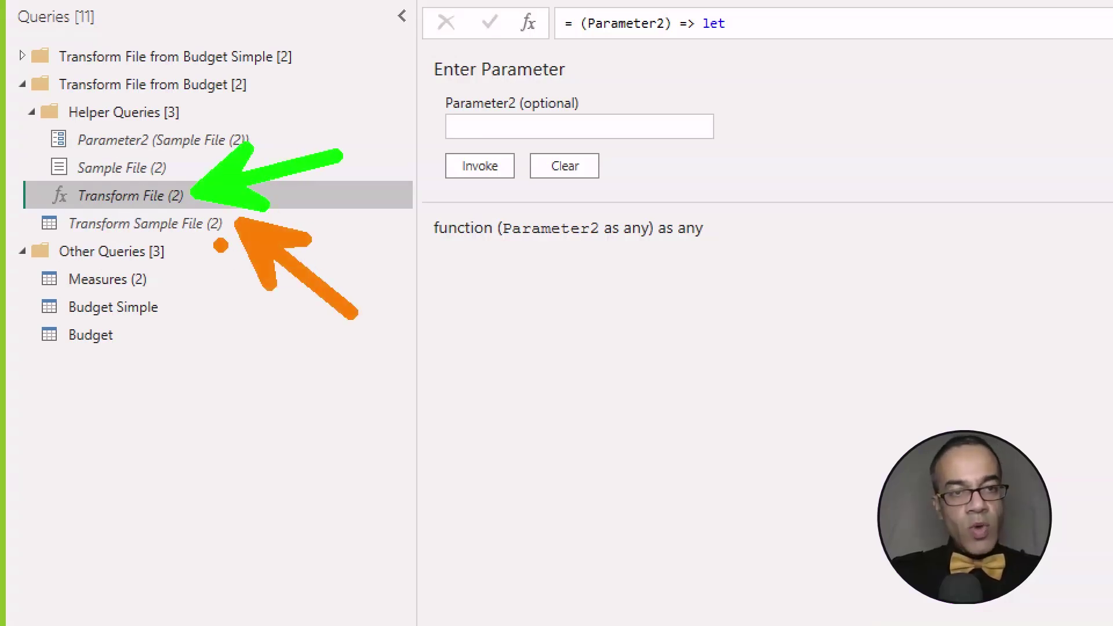
{"action": "left_click", "coordinate": [97, 215]}
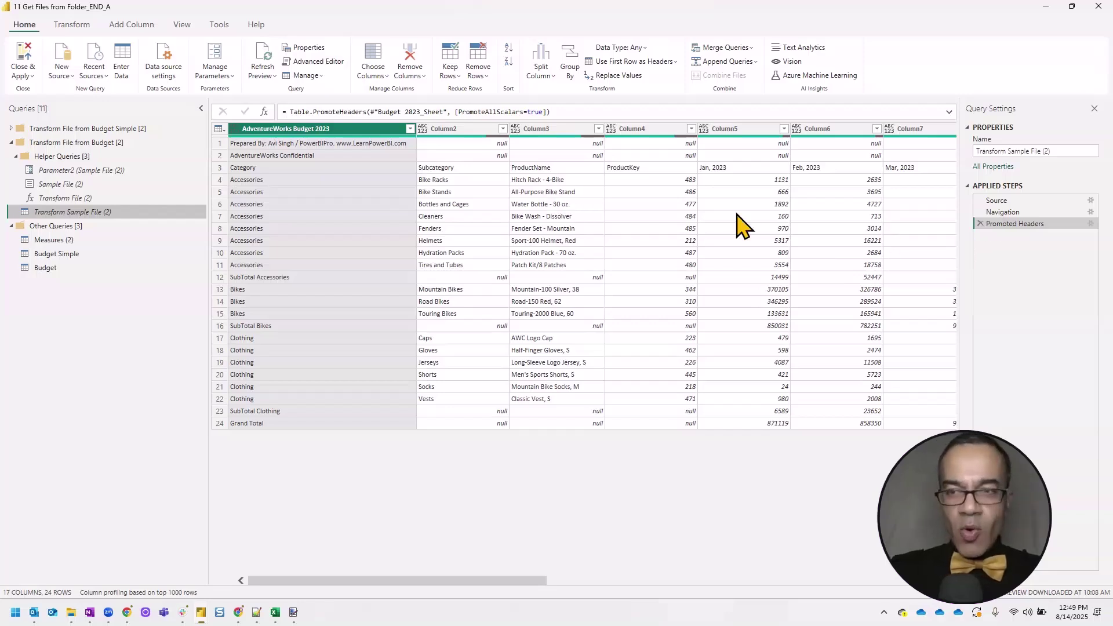
Step: Compare the Navigation and Promoted Headers results, then delete the Promoted Headers step
{"action": "left_click", "coordinate": [1008, 212]}
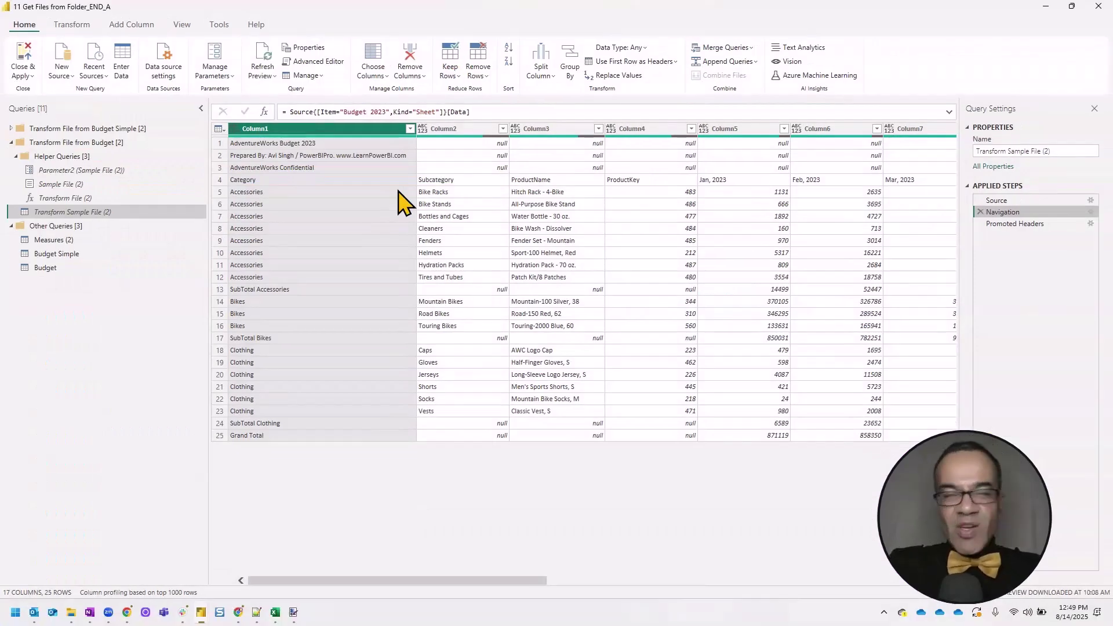
{"action": "left_click", "coordinate": [1014, 225]}
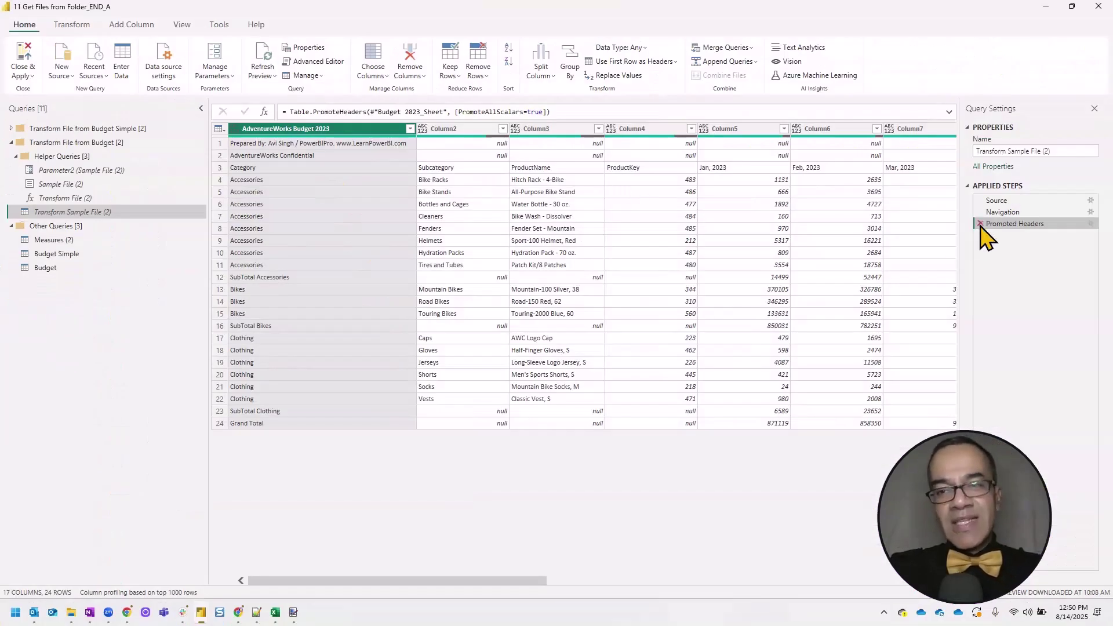
{"action": "left_click", "coordinate": [981, 225]}
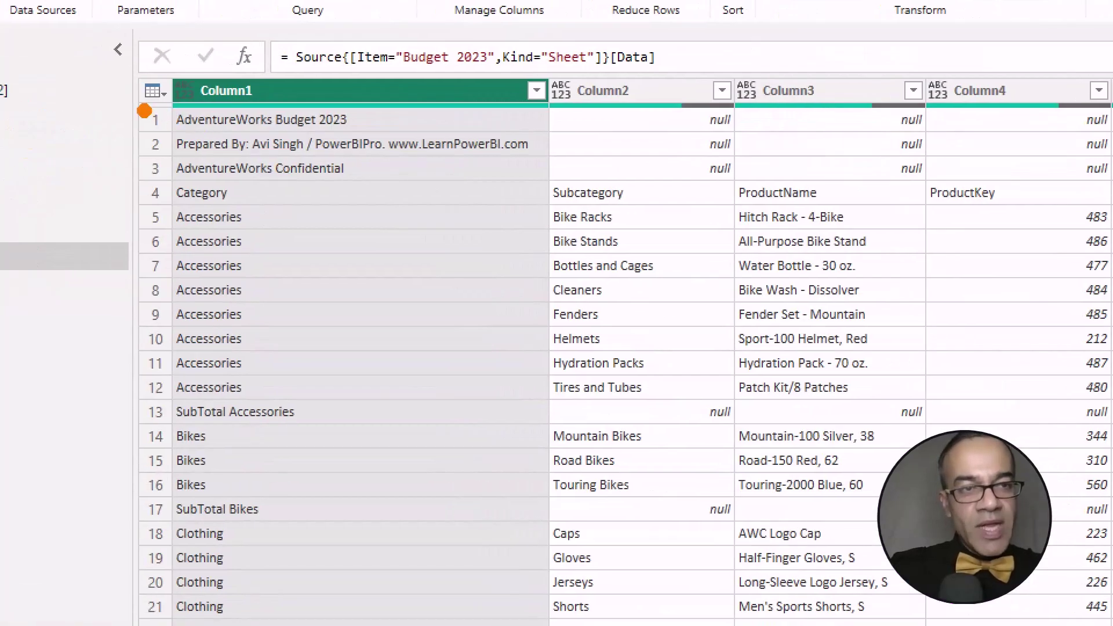
{"action": "left_click_drag", "start_coordinate": [144, 111], "coordinate": [115, 156]}
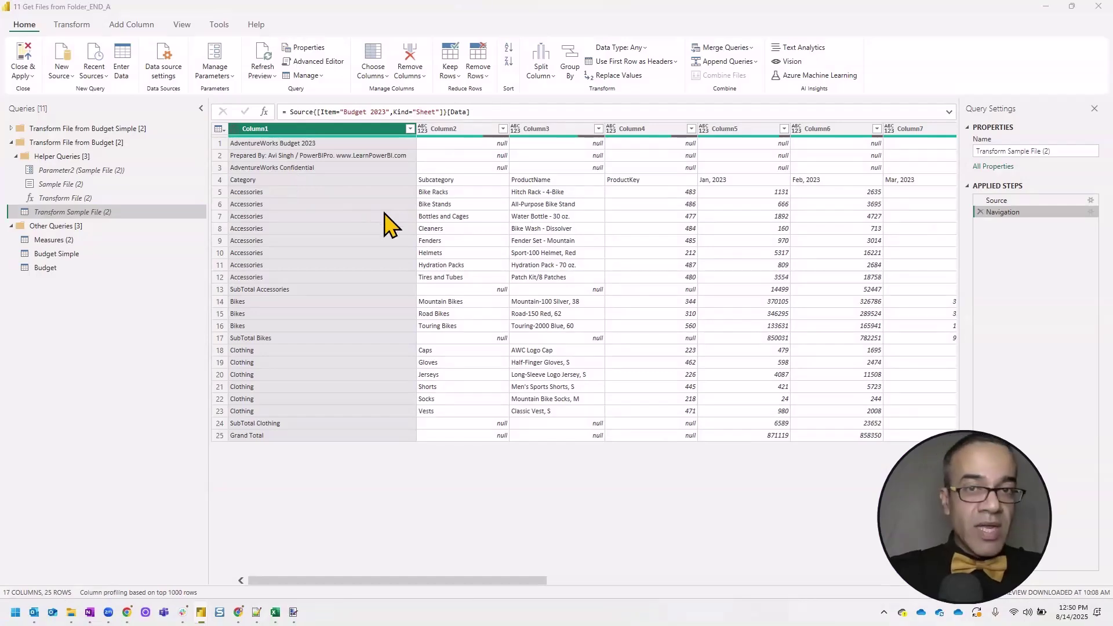
{"action": "key", "text": "alt+Tab"}
Step: Go up to Download and open the Budget Advanced folder
{"action": "left_click", "coordinate": [235, 181]}
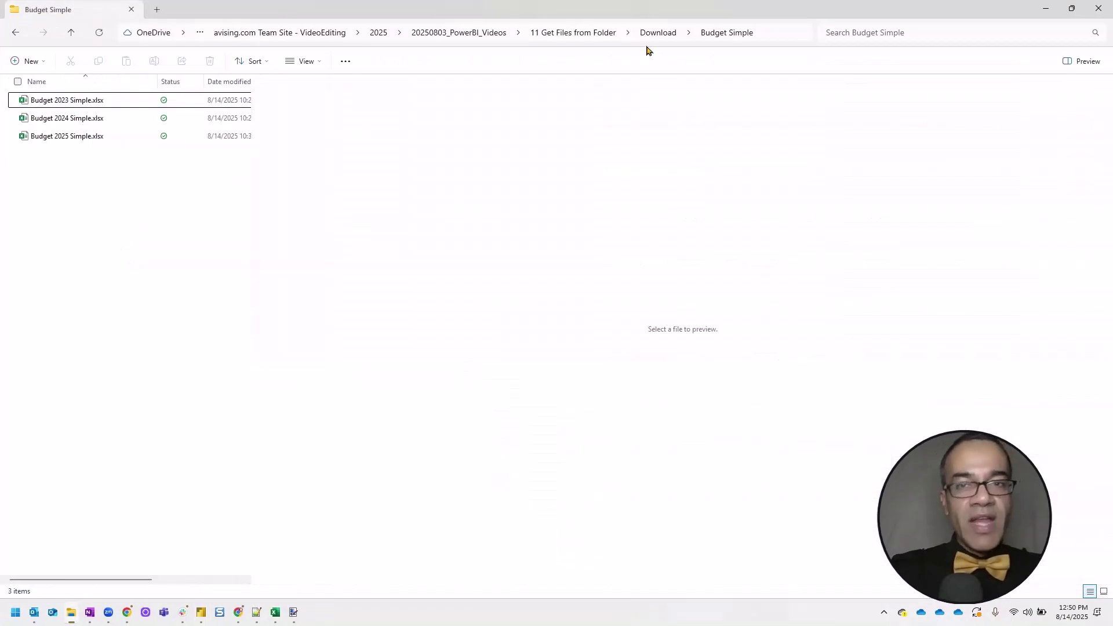
{"action": "left_click", "coordinate": [657, 32]}
{"action": "left_click", "coordinate": [84, 119]}
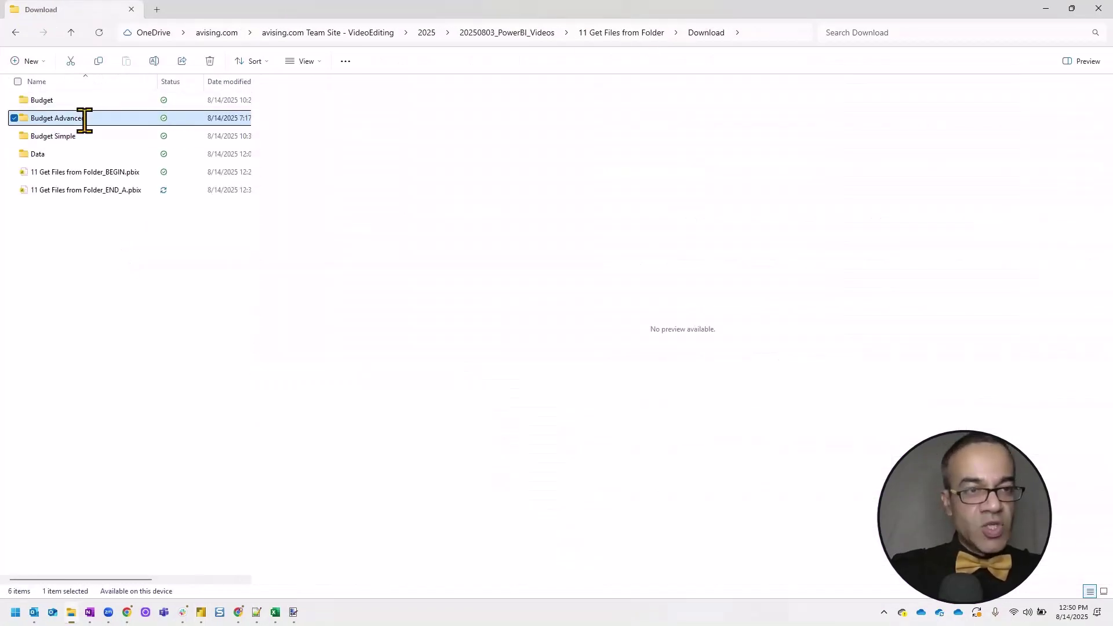
{"action": "double_click", "coordinate": [84, 120]}
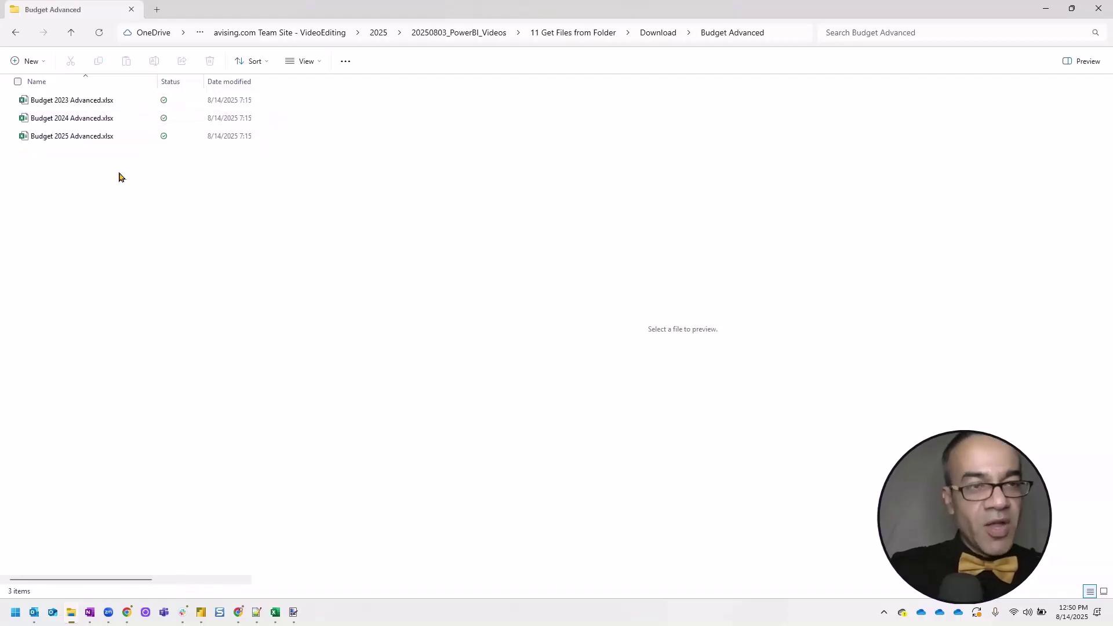
Step: Preview Budget 2023, 2024 and 2025 Advanced.xlsx, then return to Power Query
{"action": "left_click", "coordinate": [103, 102]}
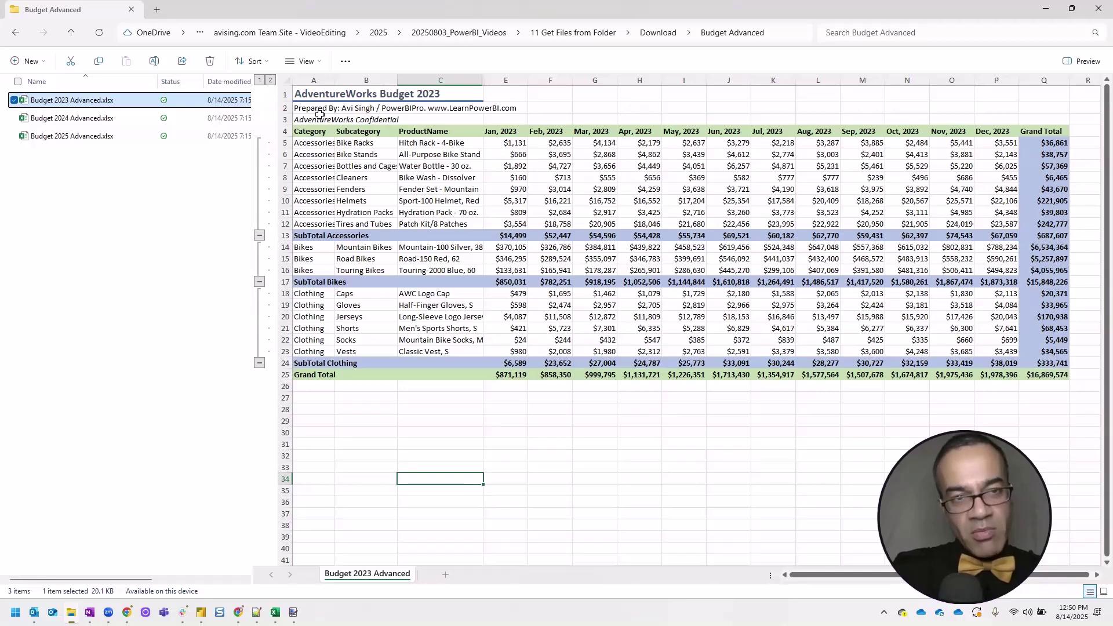
{"action": "left_click", "coordinate": [102, 119]}
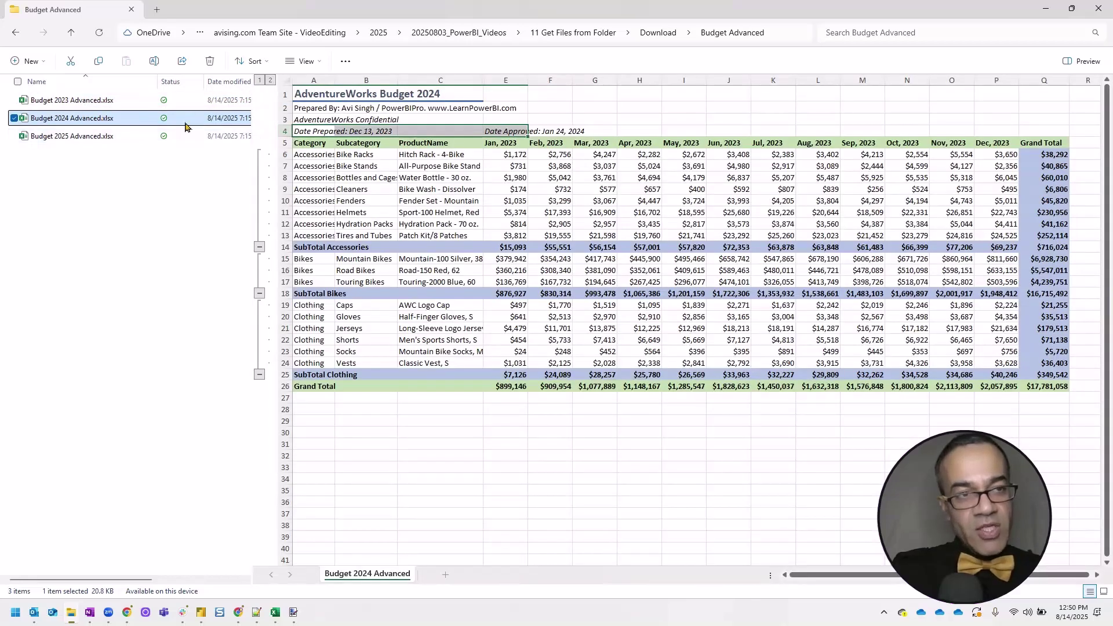
{"action": "key", "text": "Up"}
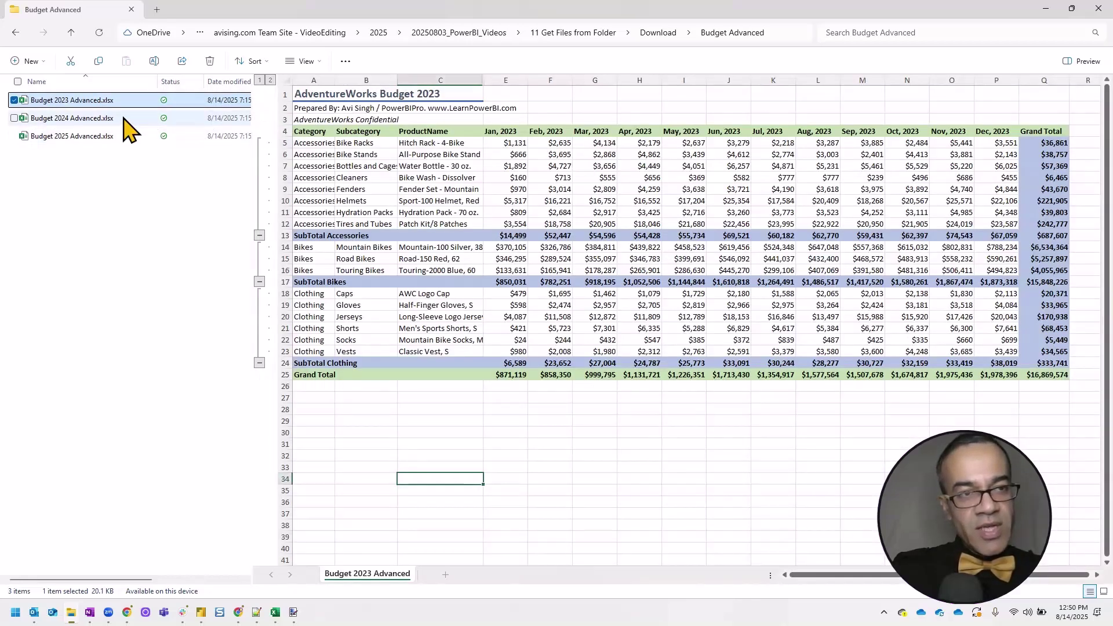
{"action": "key", "text": "Down"}
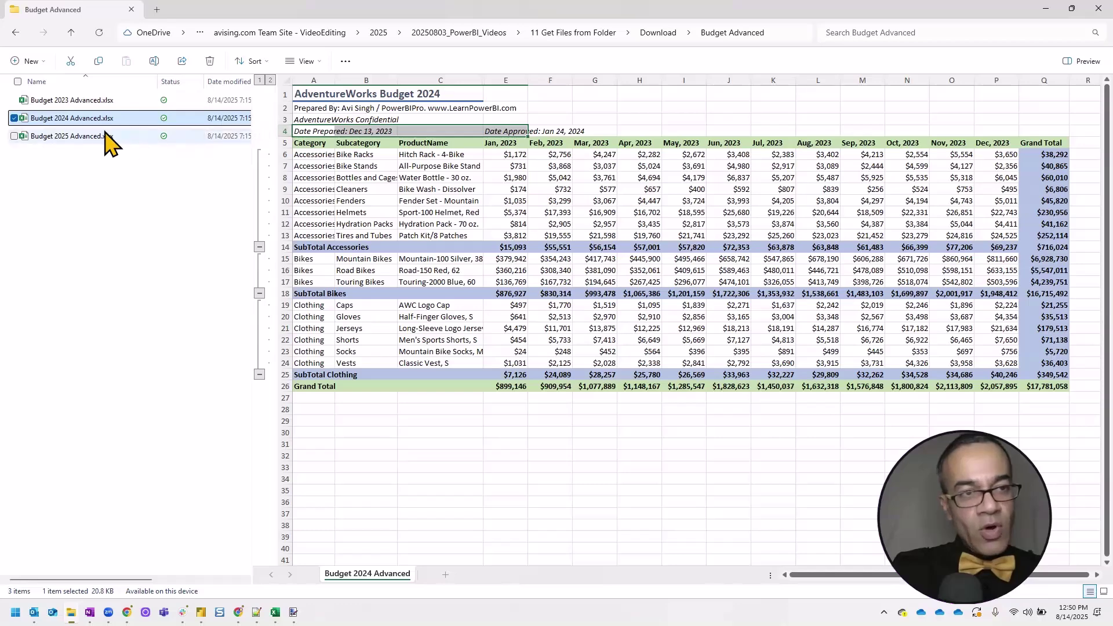
{"action": "left_click", "coordinate": [109, 139]}
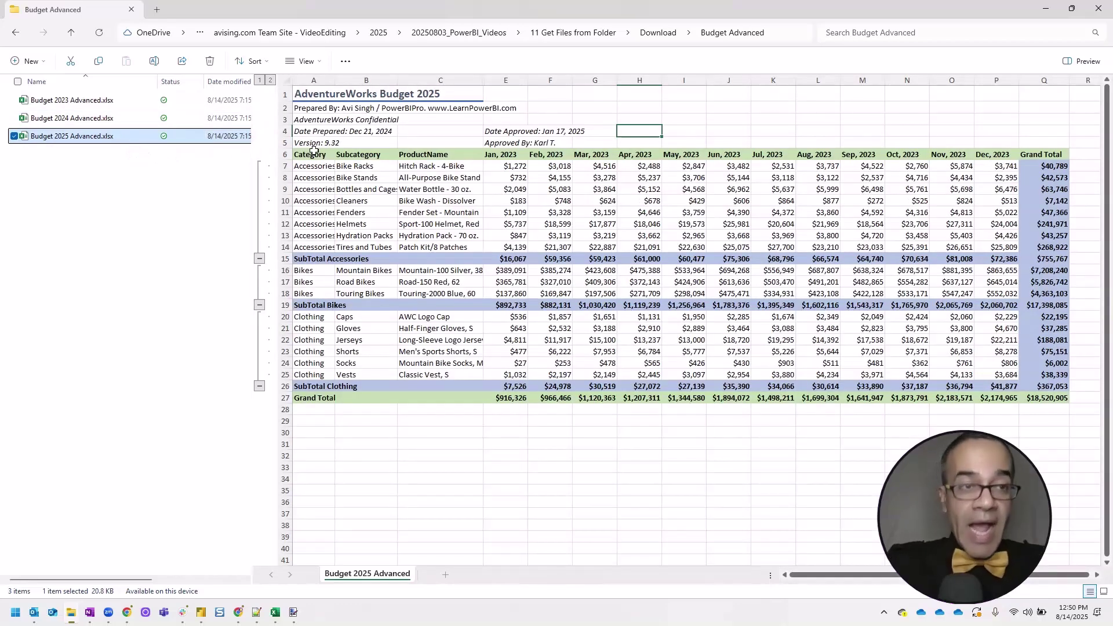
{"action": "mouse_move", "coordinate": [72, 100]}
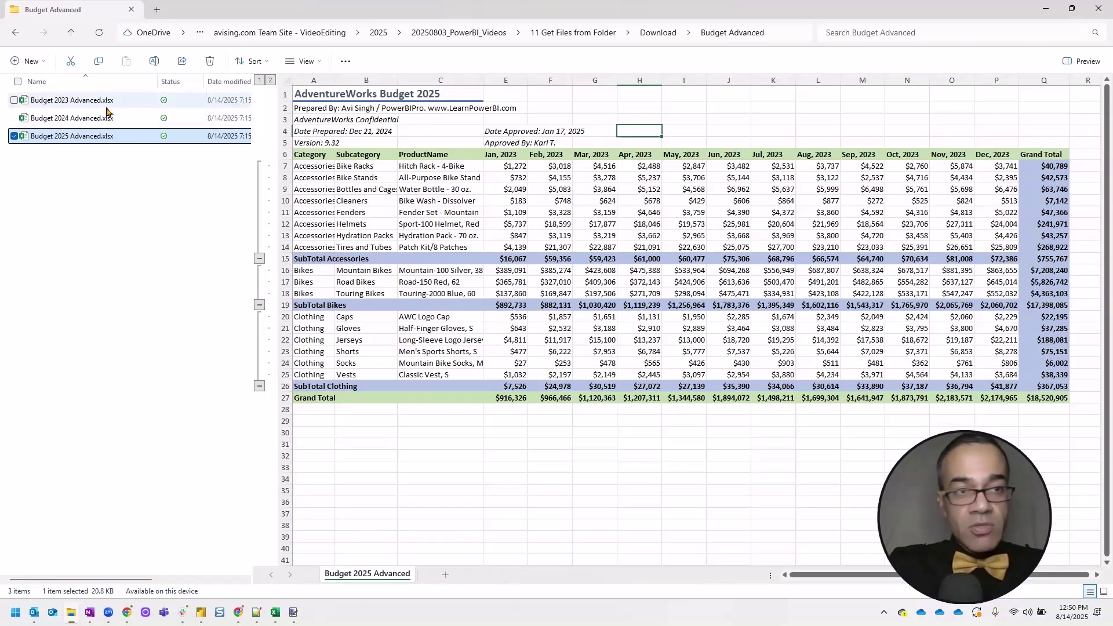
{"action": "left_click", "coordinate": [97, 103]}
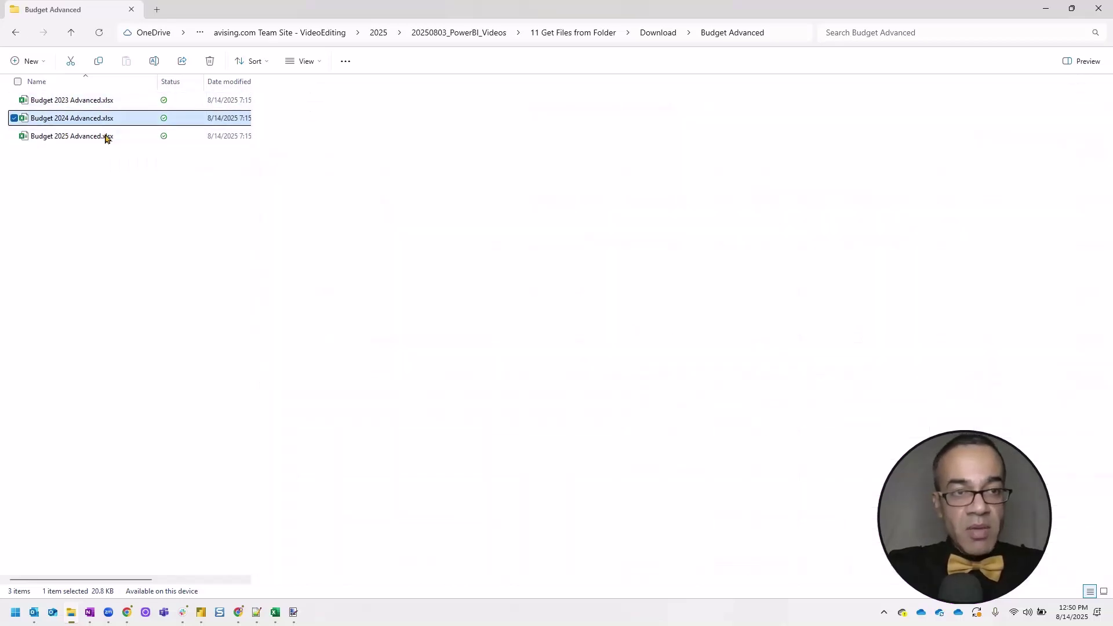
{"action": "left_click", "coordinate": [105, 140]}
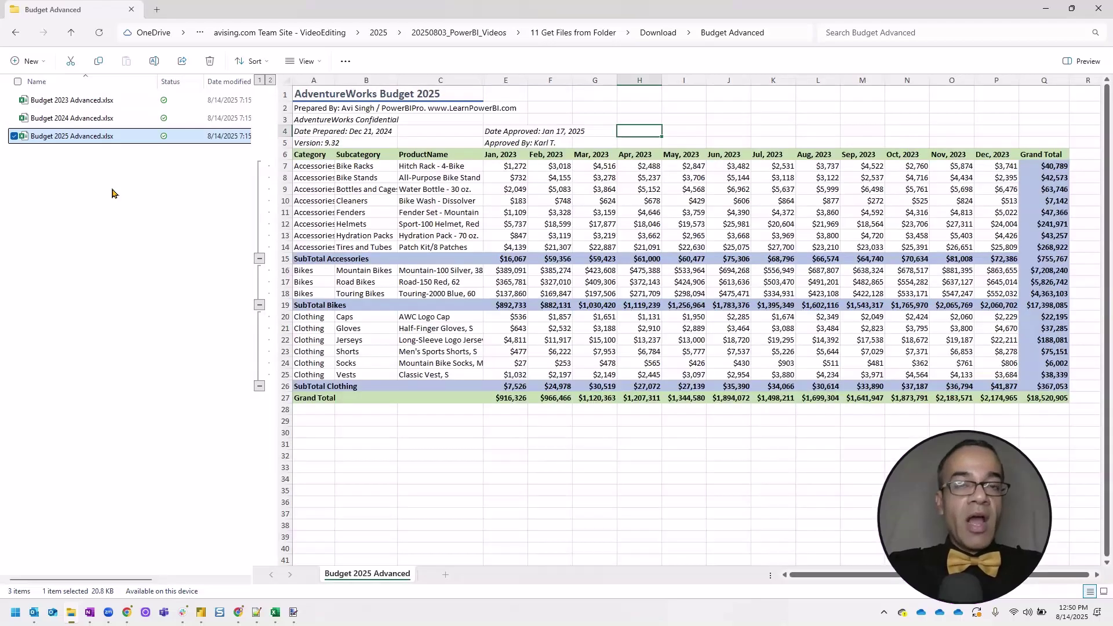
{"action": "left_click", "coordinate": [112, 193]}
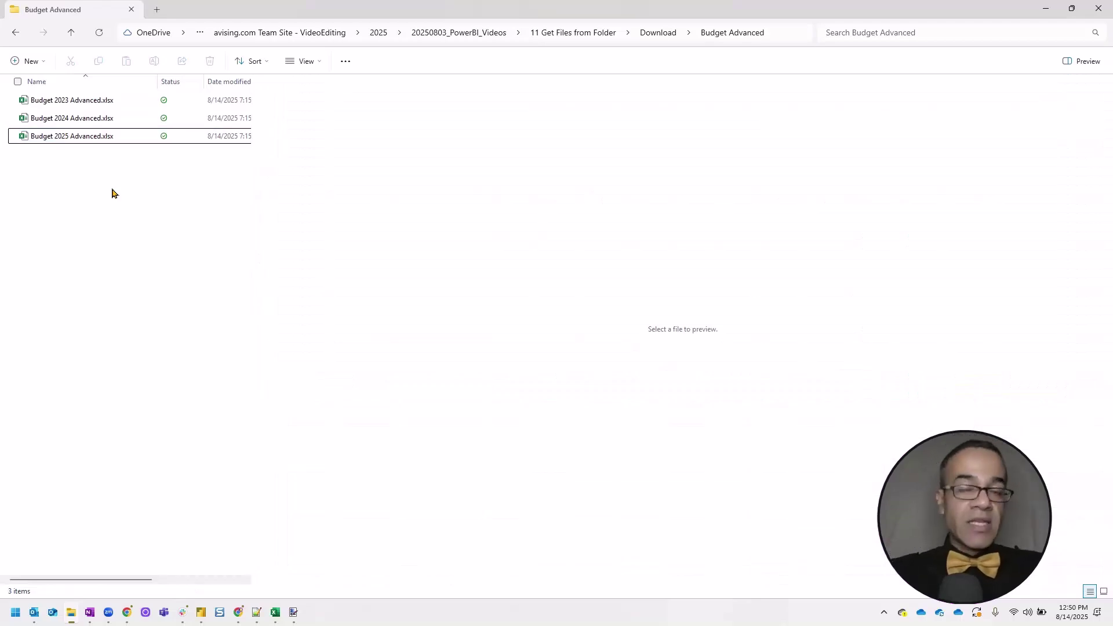
{"action": "key", "text": "alt+Tab"}
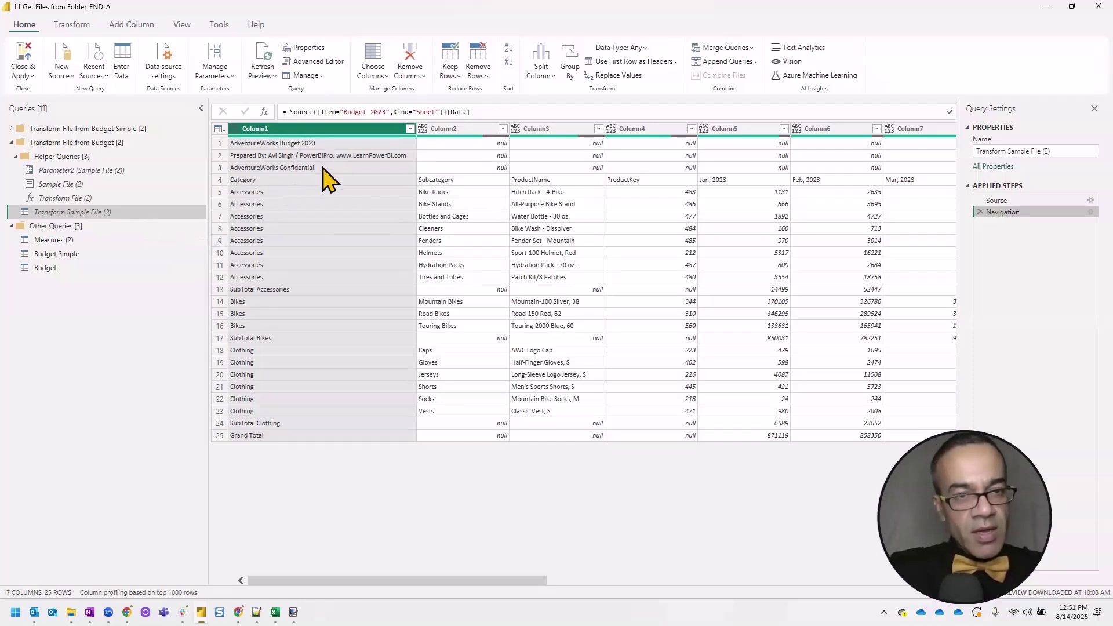
Step: Remove the top 3 rows and use the first row as headers, leaving 21 rows
{"action": "left_click", "coordinate": [478, 75]}
{"action": "left_click", "coordinate": [483, 90]}
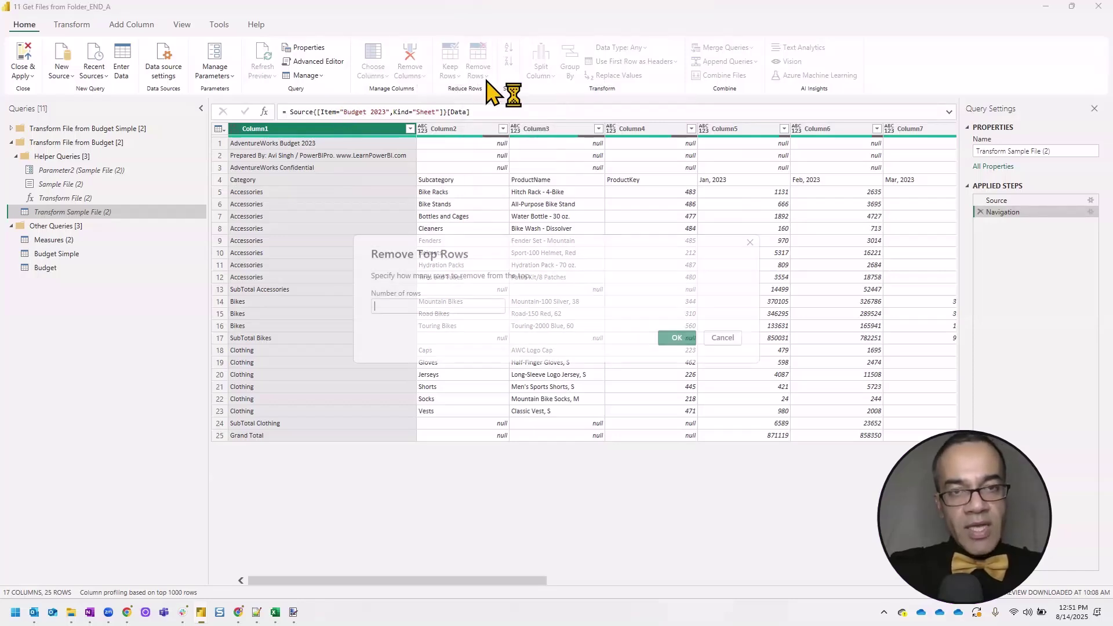
{"action": "left_click", "coordinate": [728, 338]}
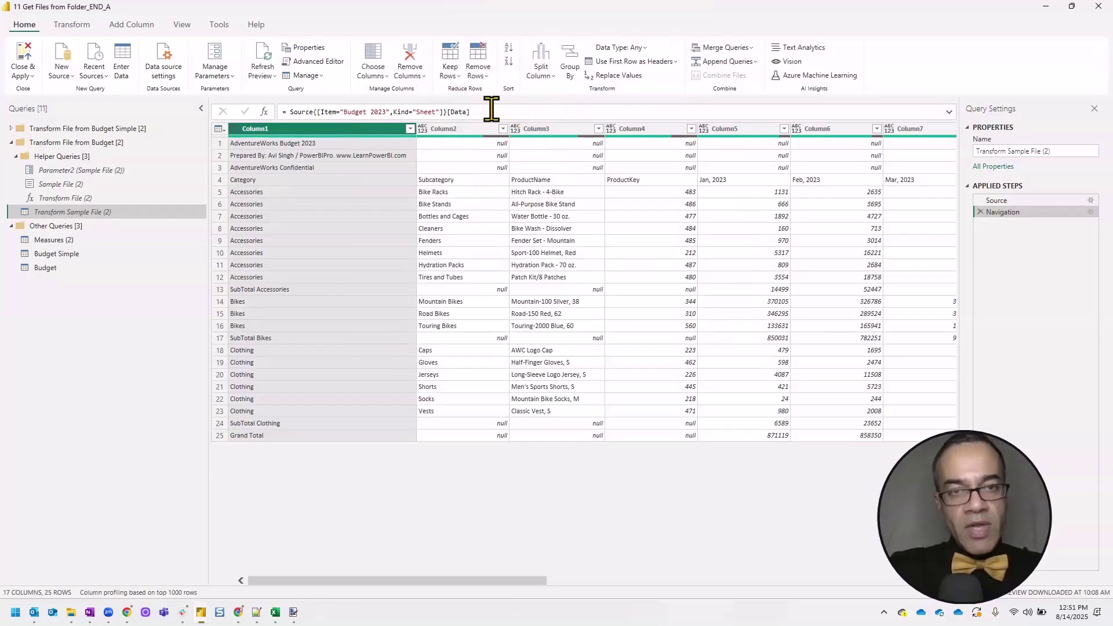
{"action": "left_click", "coordinate": [427, 174]}
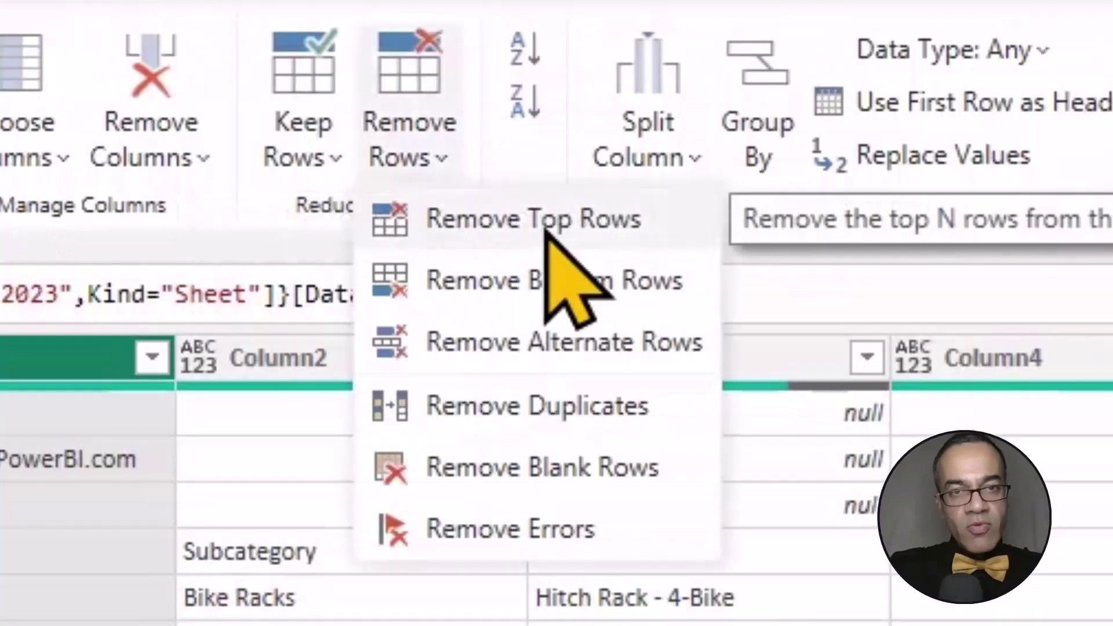
{"action": "left_click", "coordinate": [545, 229]}
{"action": "type", "text": "3"}
{"action": "left_click", "coordinate": [676, 338]}
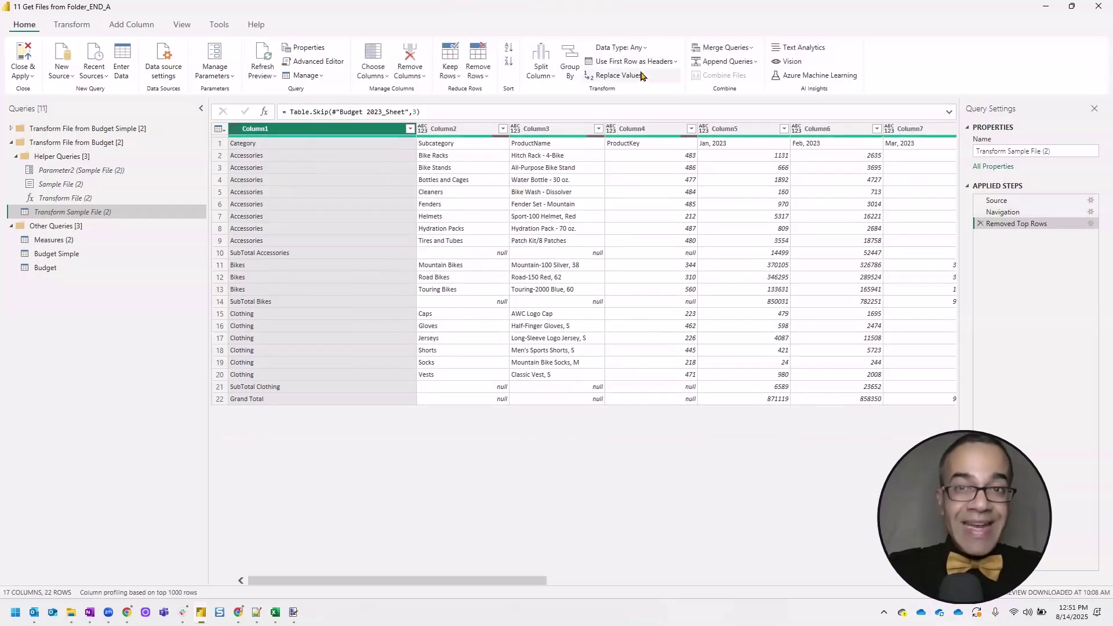
{"action": "left_click", "coordinate": [675, 62]}
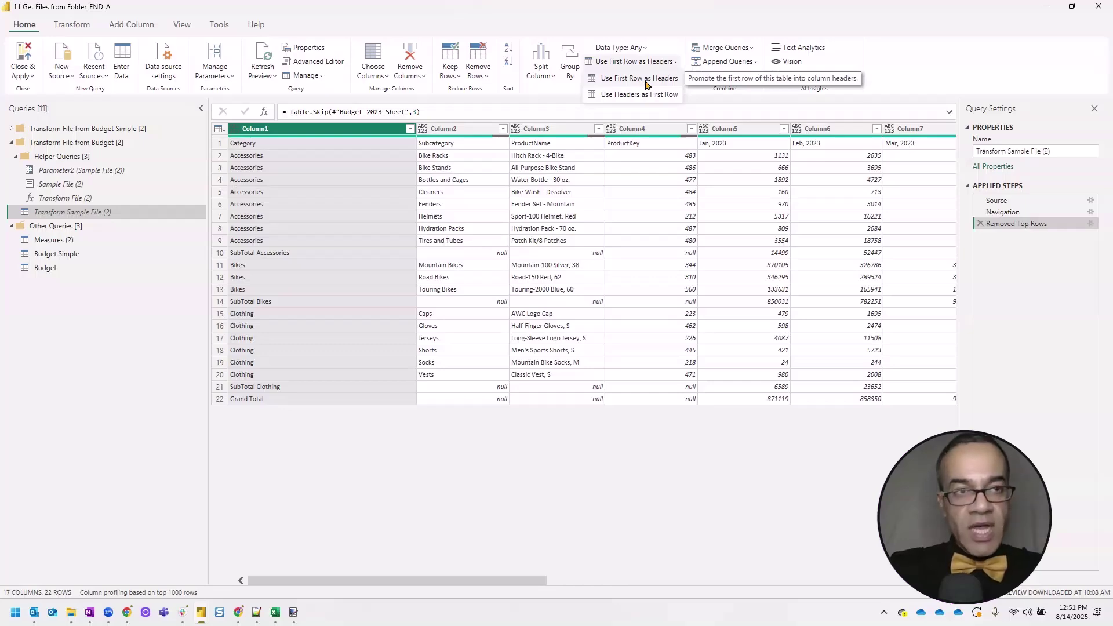
{"action": "left_click", "coordinate": [639, 78]}
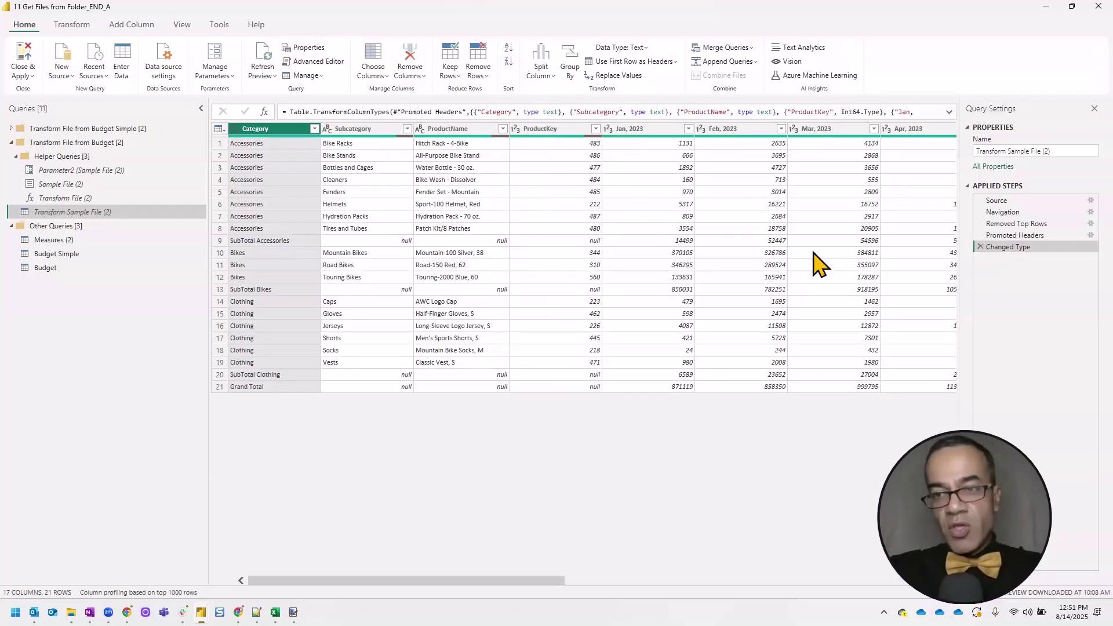
Step: Delete the auto type-change step and filter out Category rows containing 'Total', leaving 17 products
{"action": "left_click", "coordinate": [980, 247]}
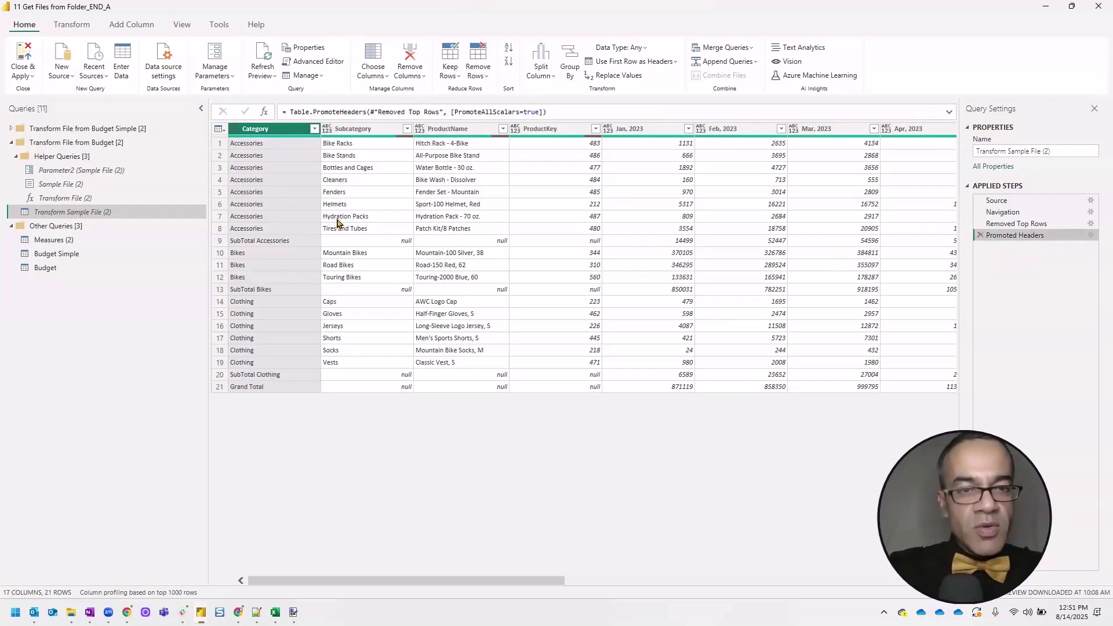
{"action": "left_click", "coordinate": [315, 130]}
{"action": "mouse_move", "coordinate": [166, 214]}
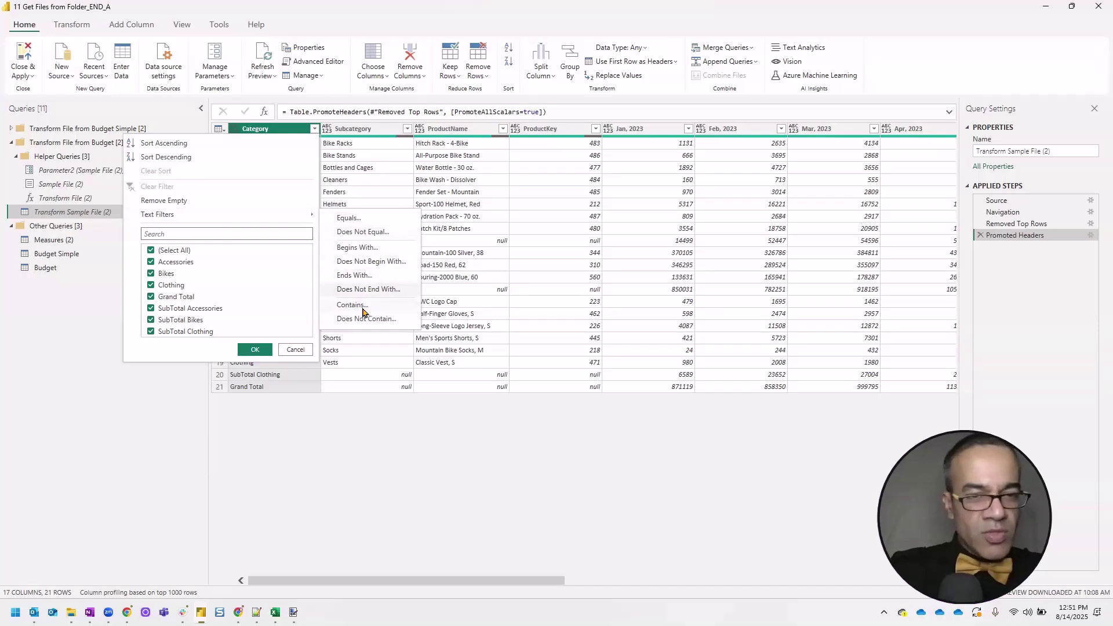
{"action": "left_click", "coordinate": [324, 435]}
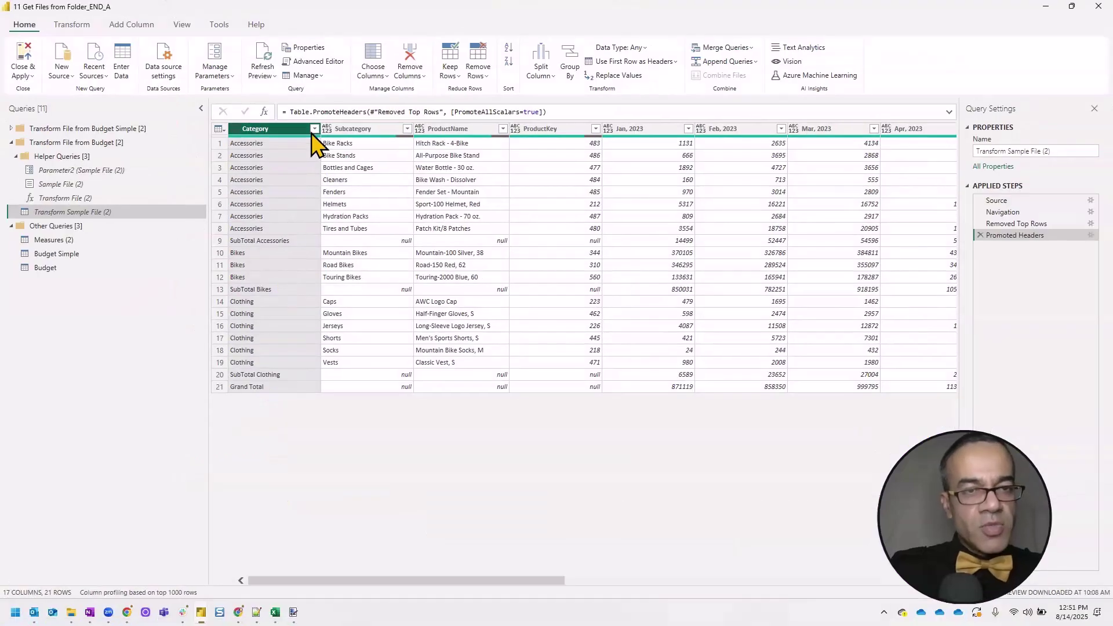
{"action": "left_click", "coordinate": [313, 129]}
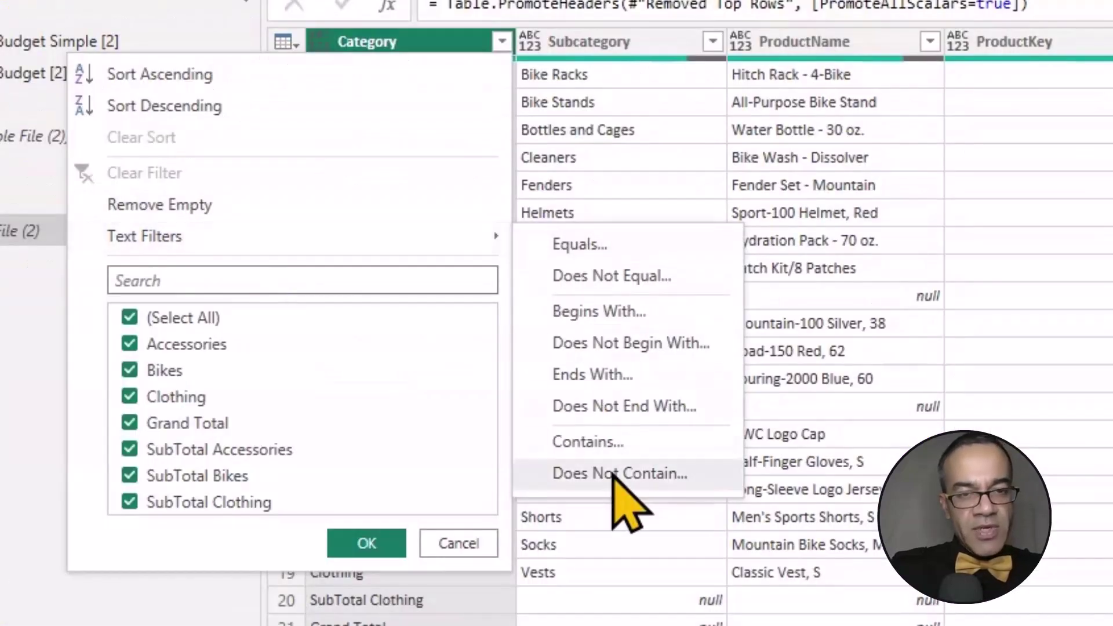
{"action": "left_click", "coordinate": [674, 508]}
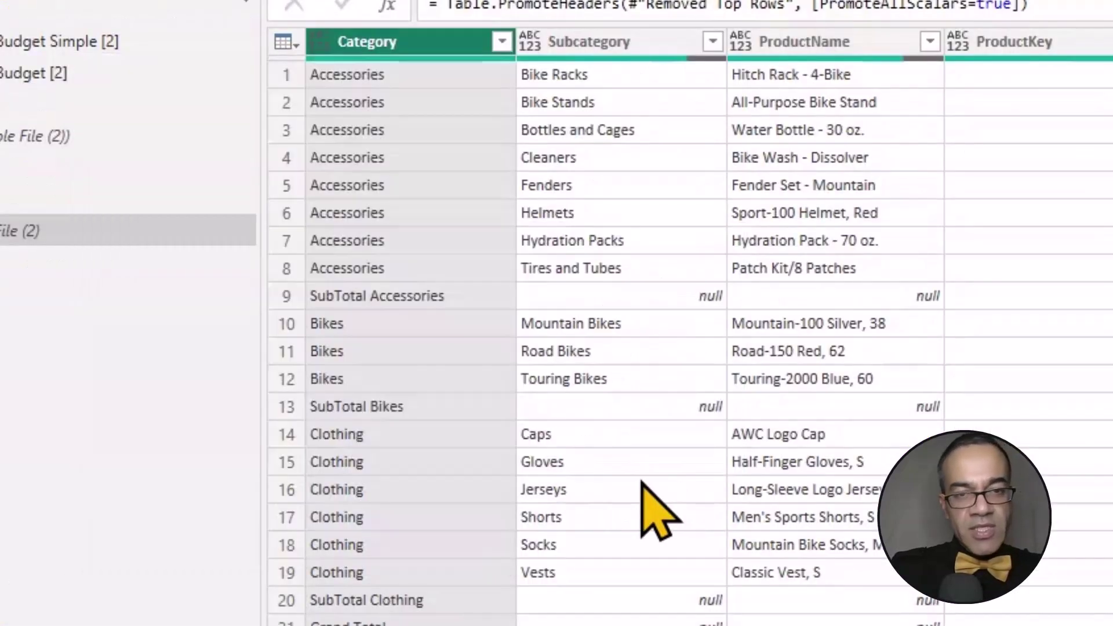
{"action": "left_click", "coordinate": [448, 281]}
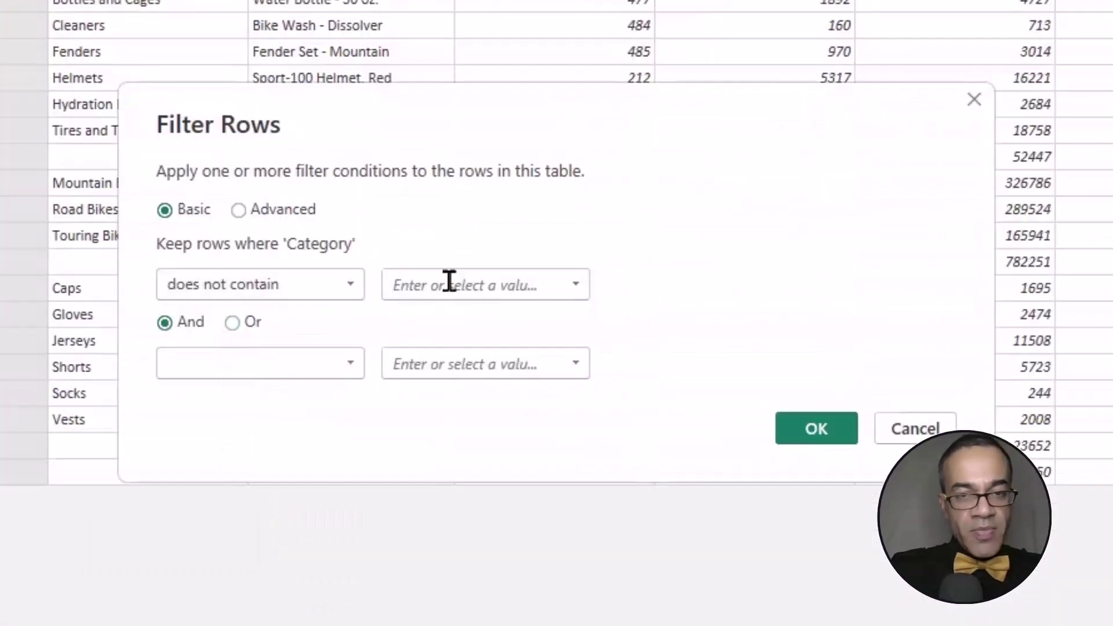
{"action": "type", "text": "Total"}
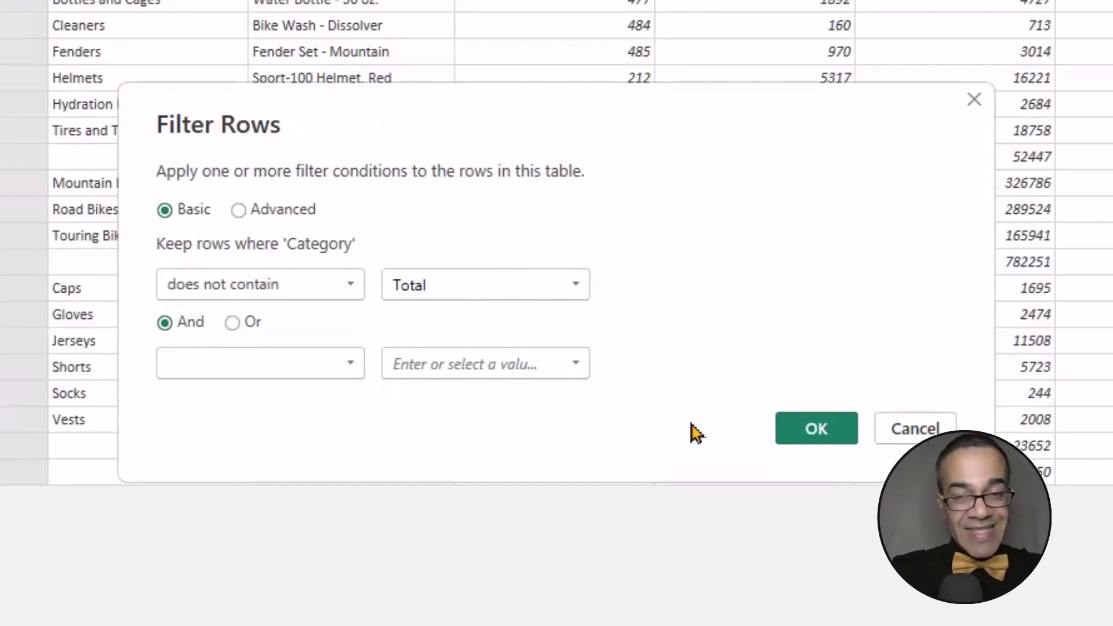
{"action": "left_click", "coordinate": [836, 430]}
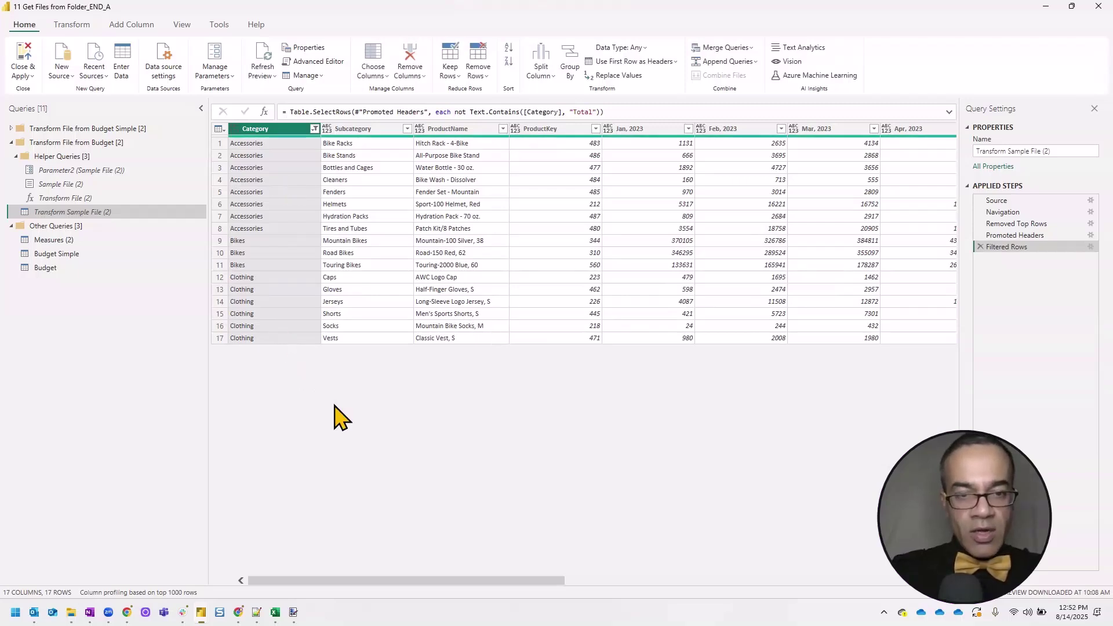
{"action": "mouse_move", "coordinate": [423, 581]}
{"action": "left_mouse_down"}
{"action": "mouse_move", "coordinate": [469, 595]}
{"action": "mouse_move", "coordinate": [793, 605]}
{"action": "left_mouse_up"}
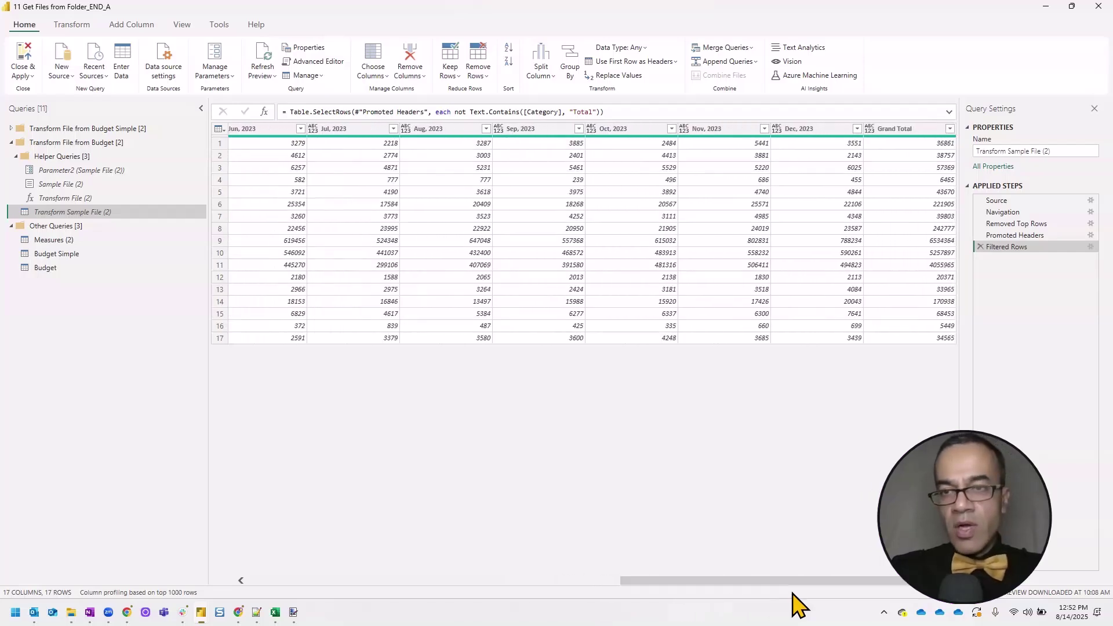
Step: Remove the Grand Total column from the sample budget table
{"action": "left_click", "coordinate": [923, 137]}
{"action": "right_click", "coordinate": [920, 138]}
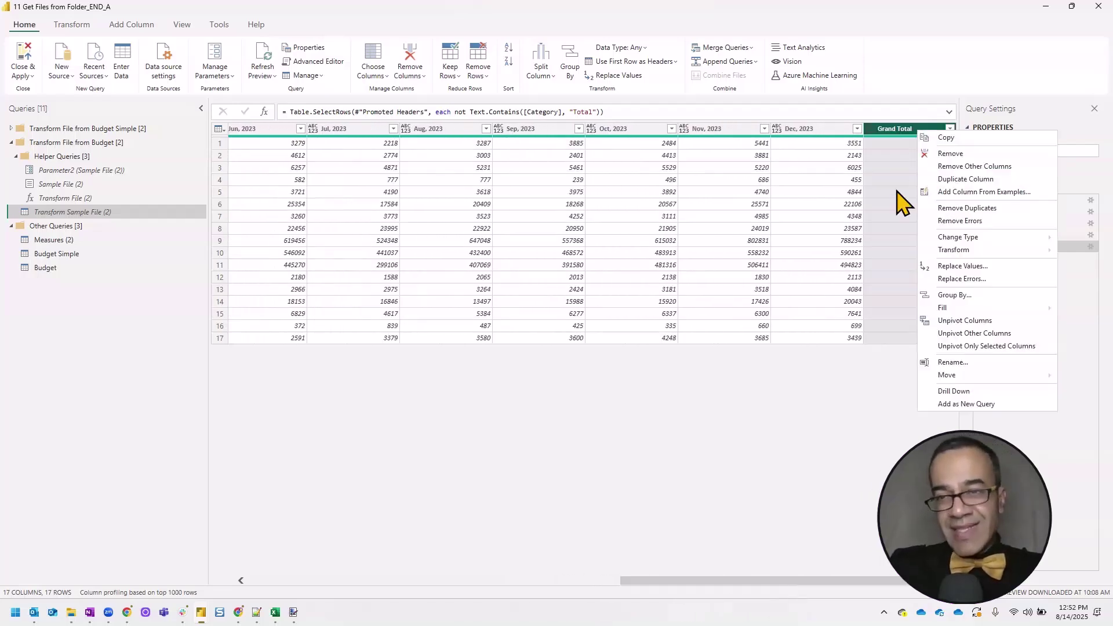
{"action": "left_click", "coordinate": [950, 154]}
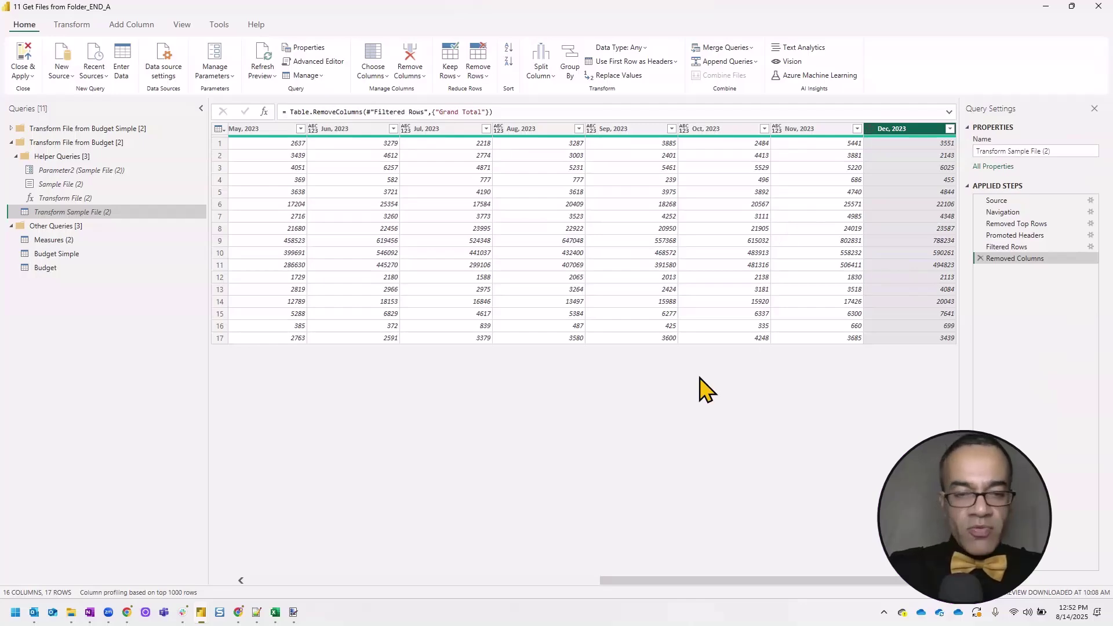
{"action": "left_click", "coordinate": [316, 580]}
{"action": "left_click_drag", "start_coordinate": [315, 580], "coordinate": [273, 580]}
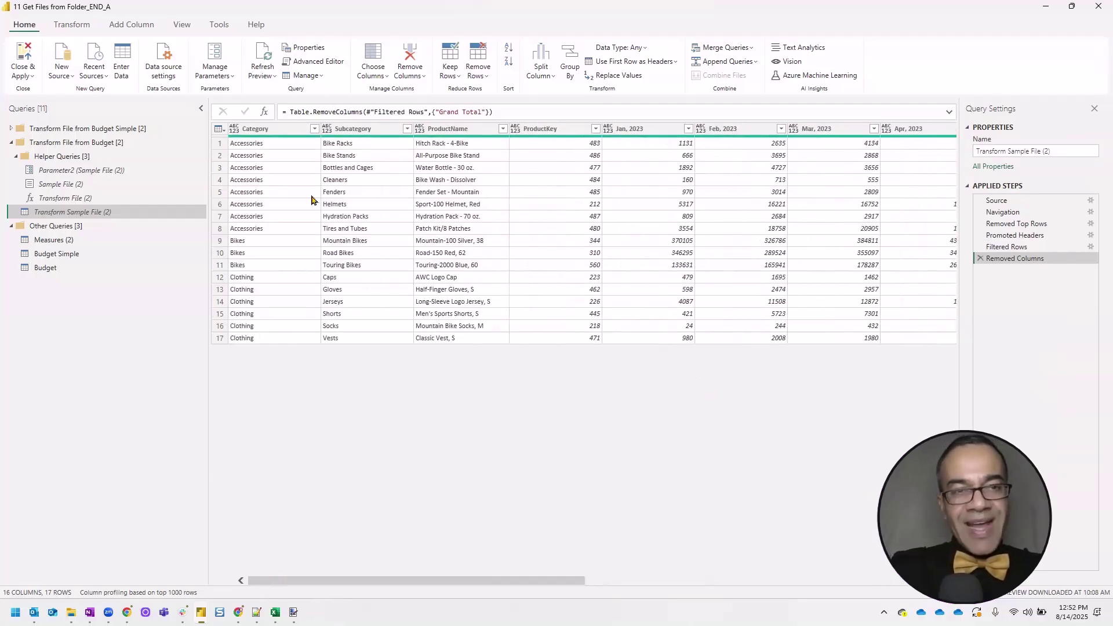
Step: Select Category, Subcategory, ProductName and ProductKey, then dismiss their column menu without changes
{"action": "left_click", "coordinate": [309, 130]}
{"action": "left_click", "coordinate": [367, 131], "text": "ctrl"}
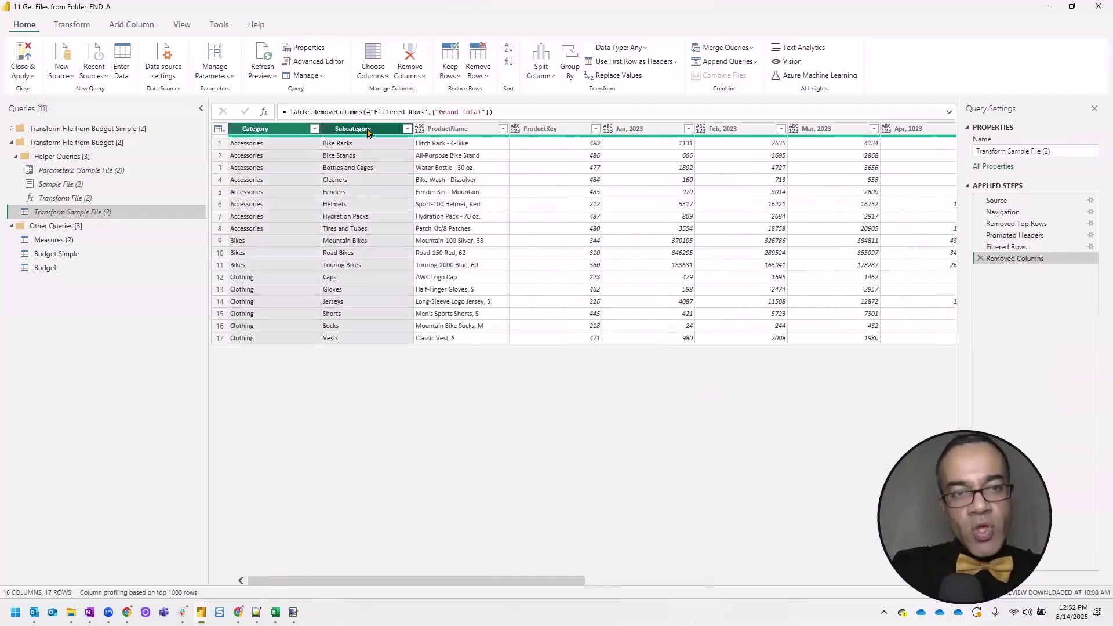
{"action": "left_click", "coordinate": [443, 131], "text": "ctrl"}
{"action": "left_click", "coordinate": [531, 131], "text": "ctrl"}
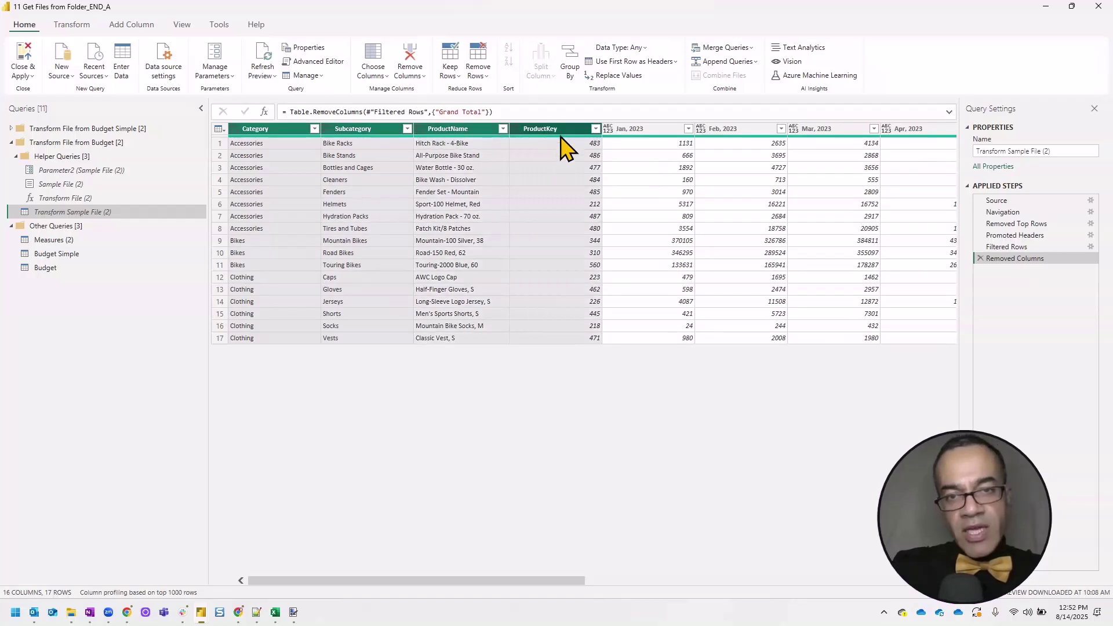
{"action": "right_click", "coordinate": [570, 131]}
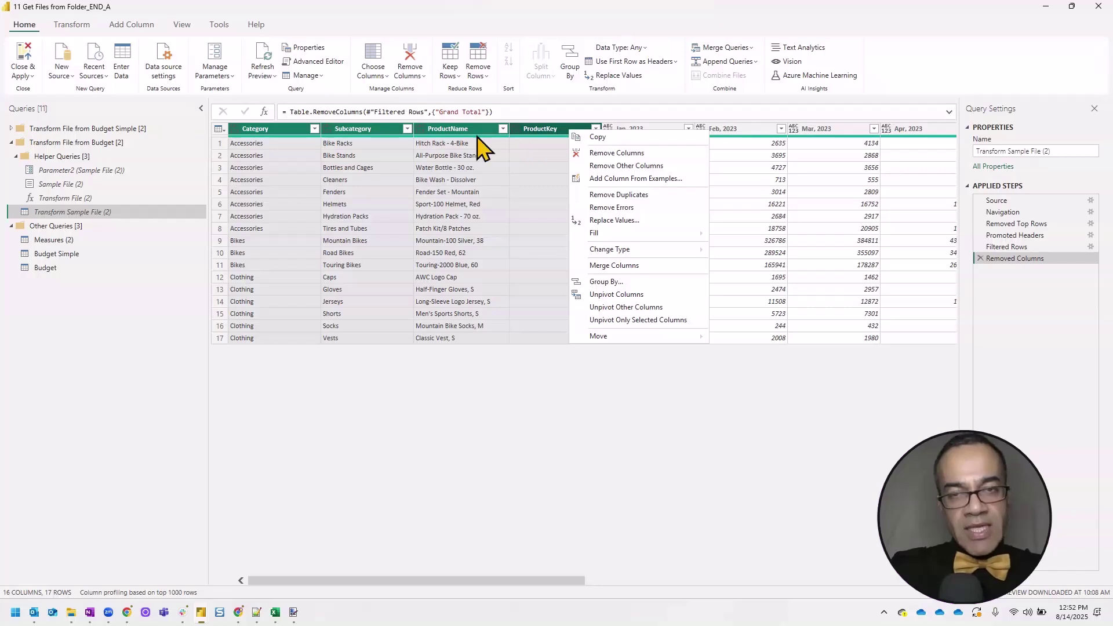
{"action": "left_click", "coordinate": [546, 135]}
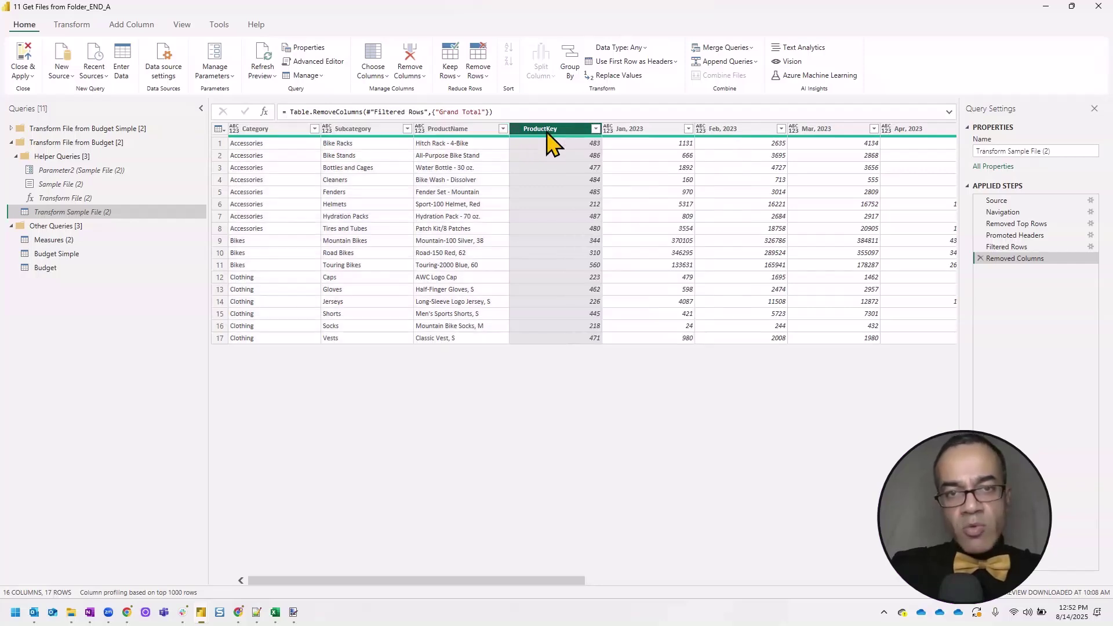
{"action": "left_click", "coordinate": [270, 132]}
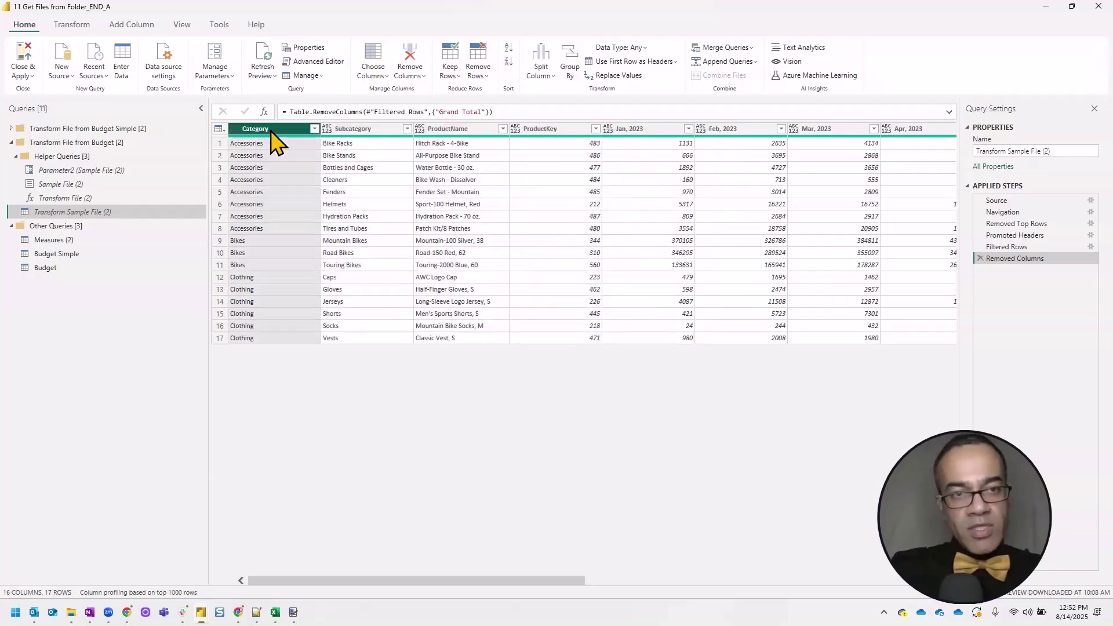
{"action": "left_click", "coordinate": [369, 131], "text": "shift"}
{"action": "left_click", "coordinate": [453, 130], "text": "shift"}
{"action": "left_click", "coordinate": [556, 130], "text": "shift"}
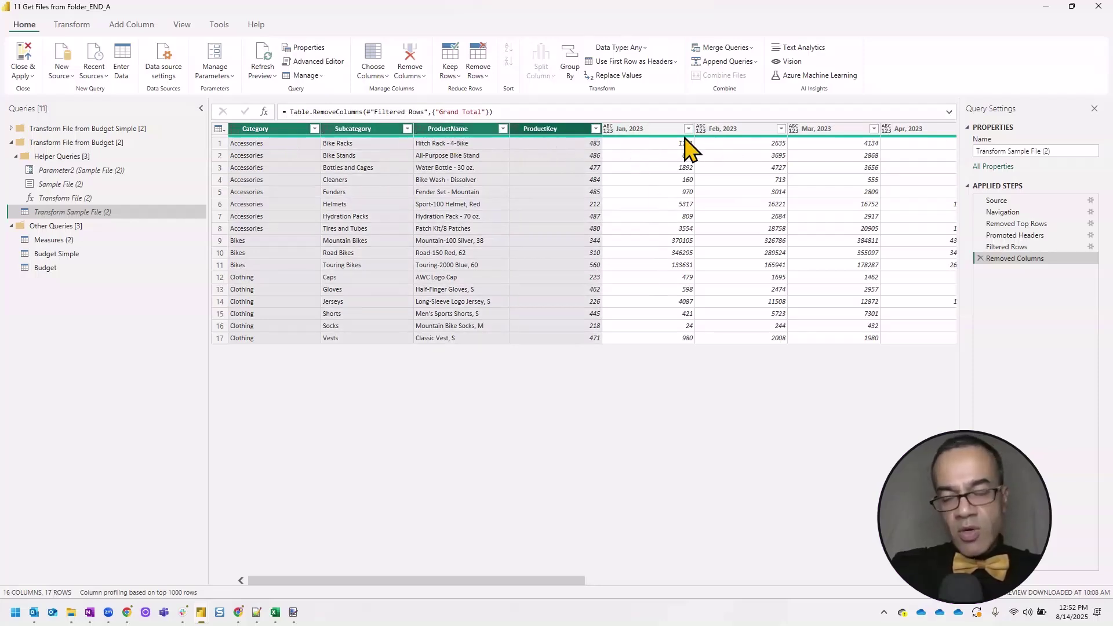
{"action": "right_click", "coordinate": [553, 130]}
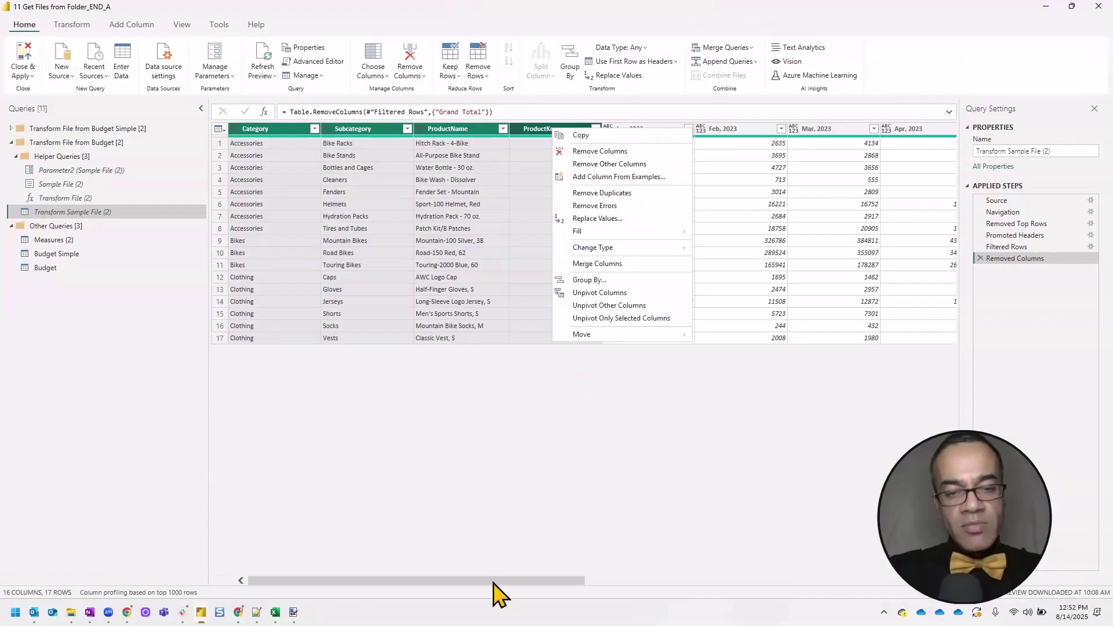
{"action": "left_click", "coordinate": [492, 584]}
{"action": "left_click_drag", "start_coordinate": [492, 584], "coordinate": [801, 604]}
Step: Select the Jan through Dec 2023 month columns and dismiss their column menu
{"action": "left_click", "coordinate": [367, 131]}
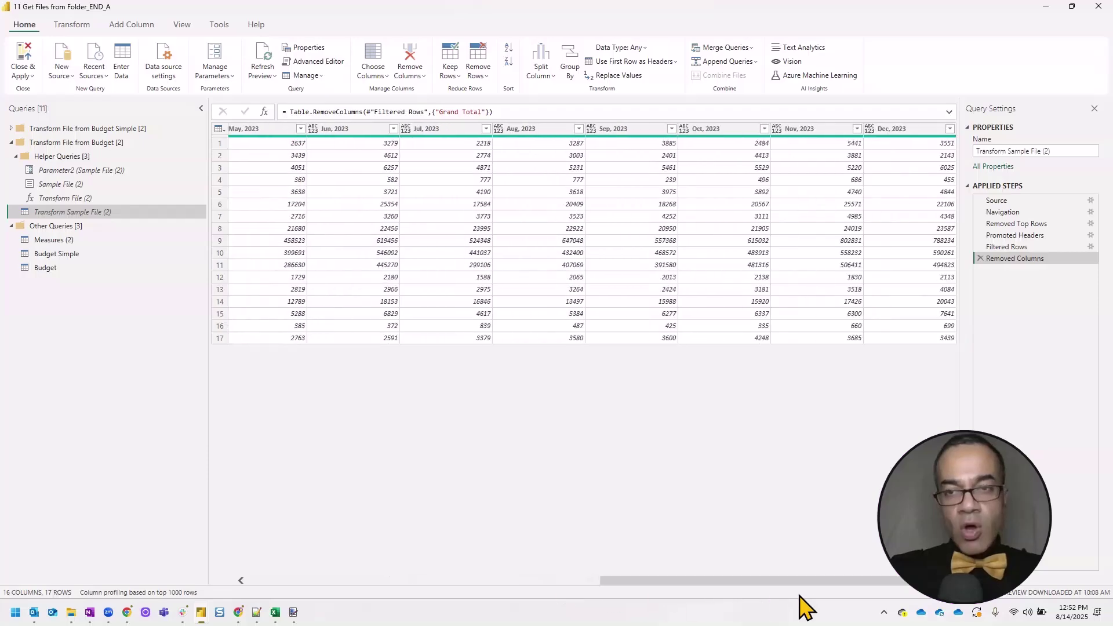
{"action": "left_click", "coordinate": [904, 131], "text": "shift"}
{"action": "right_click", "coordinate": [904, 131]}
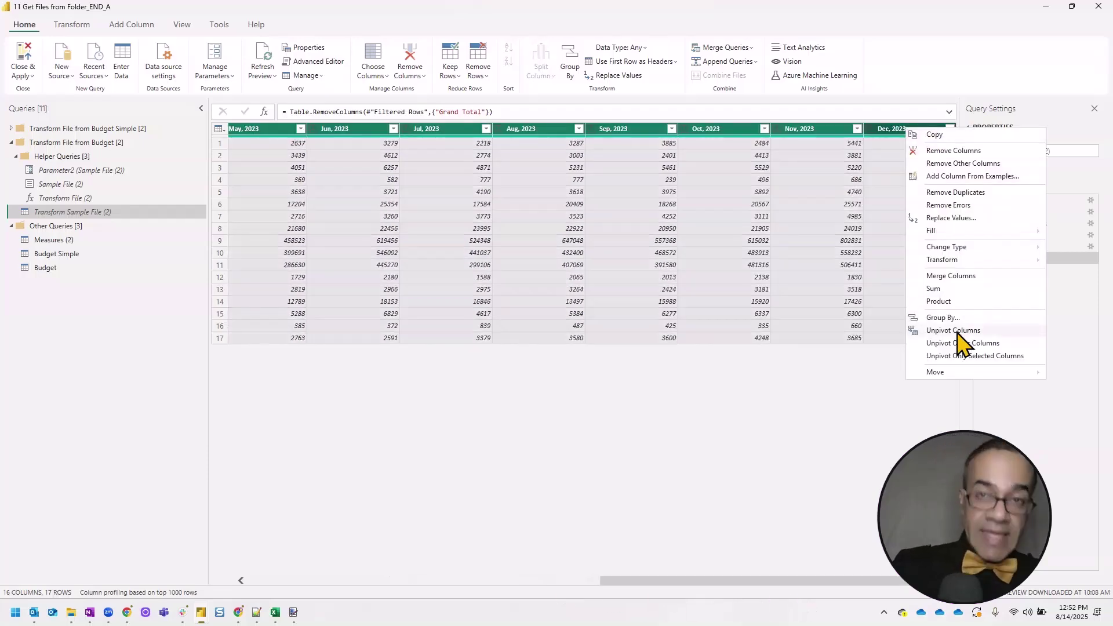
{"action": "left_click", "coordinate": [267, 581]}
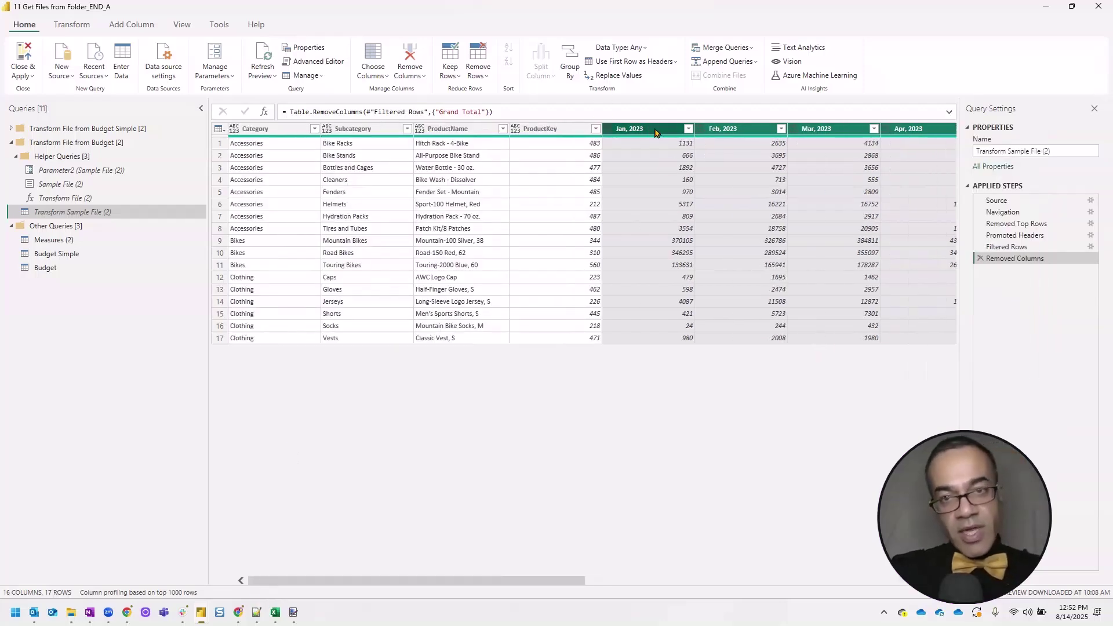
Step: Unpivot every column except Category, Subcategory, ProductName and ProductKey
{"action": "left_click", "coordinate": [256, 130]}
{"action": "left_click", "coordinate": [368, 130], "text": "shift"}
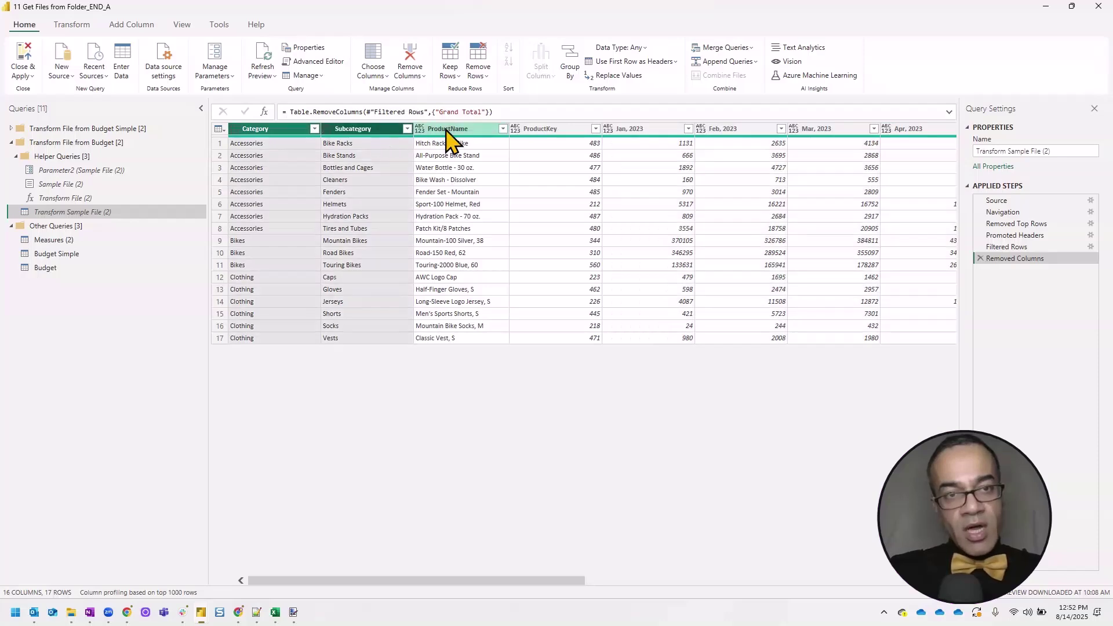
{"action": "left_click", "coordinate": [450, 130], "text": "shift"}
{"action": "left_click", "coordinate": [550, 130], "text": "shift"}
{"action": "right_click", "coordinate": [550, 131]}
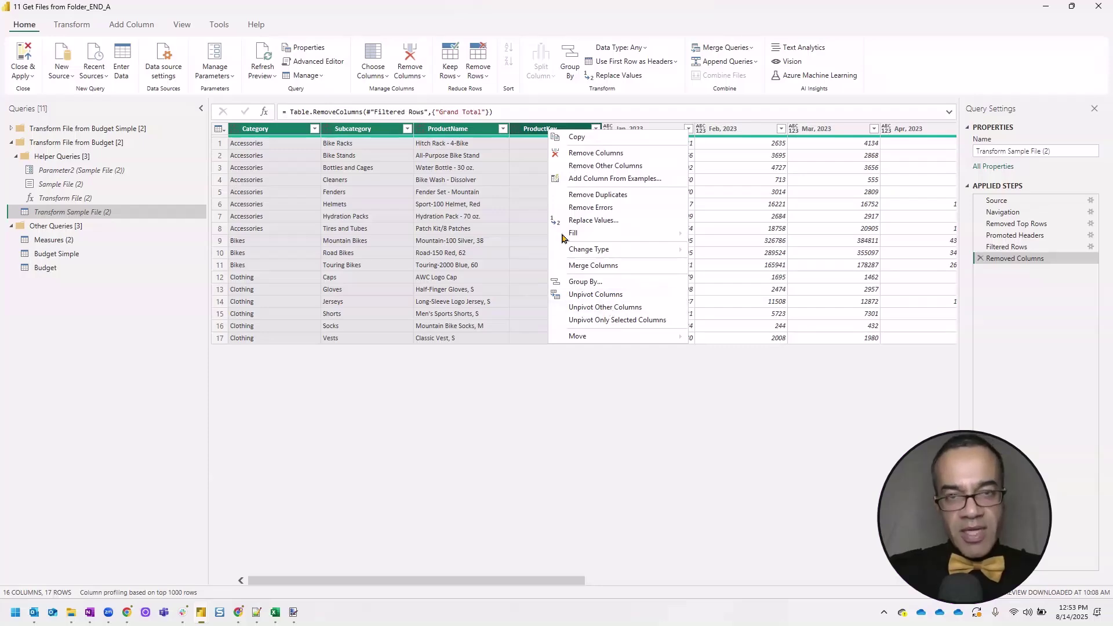
{"action": "left_click", "coordinate": [608, 307]}
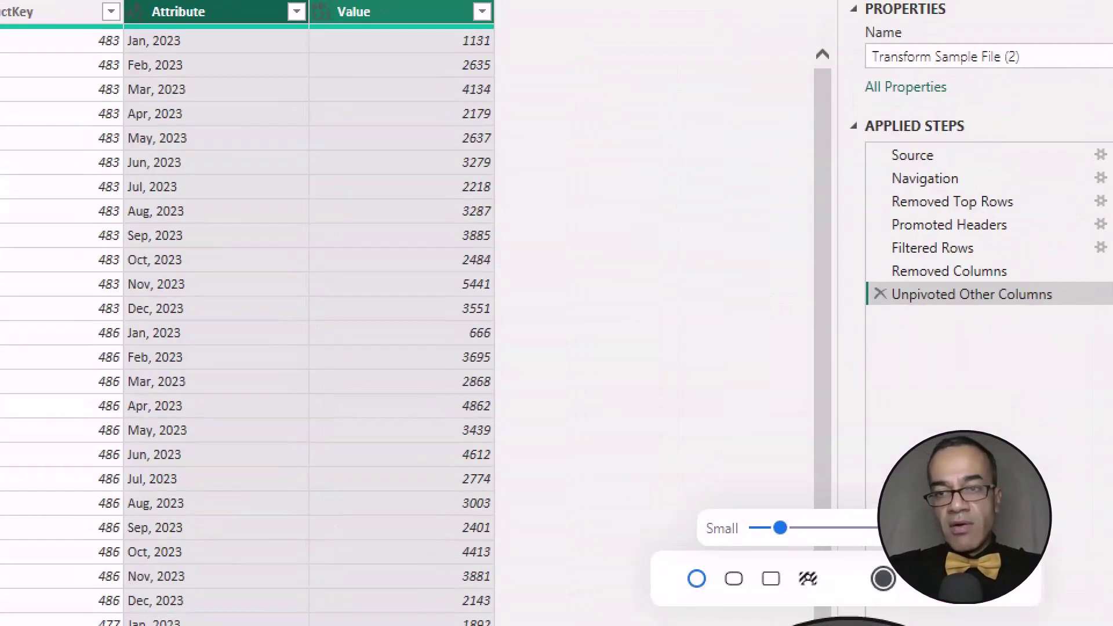
Step: Rename Attribute to Month and Value to Budget Amount in the unpivot step's formula
{"action": "left_click_drag", "start_coordinate": [1098, 476], "coordinate": [1043, 100]}
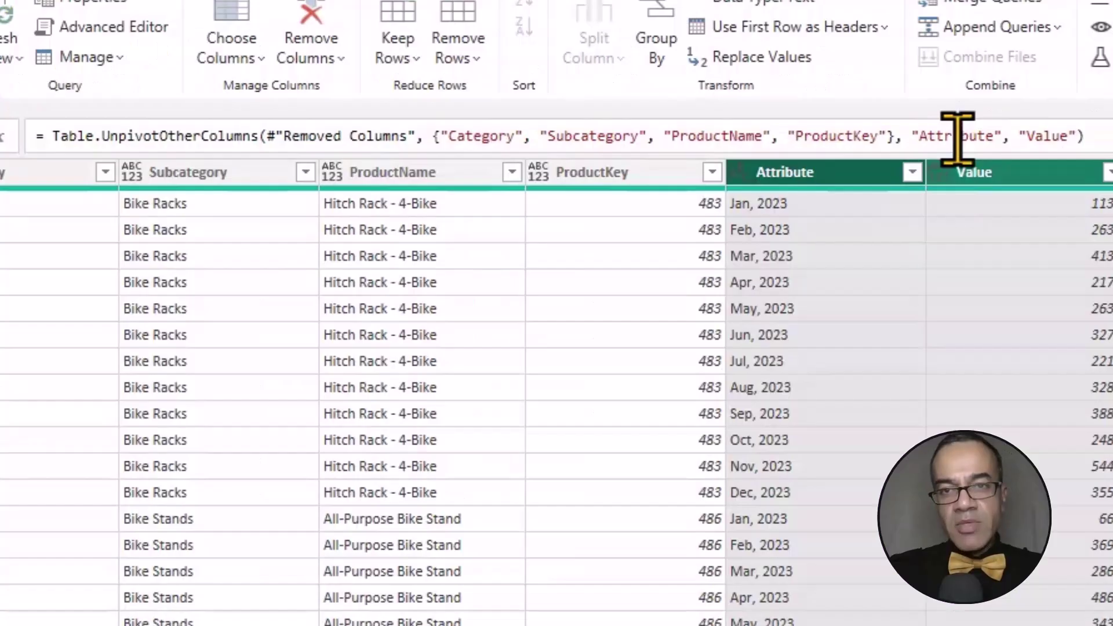
{"action": "double_click", "coordinate": [708, 112]}
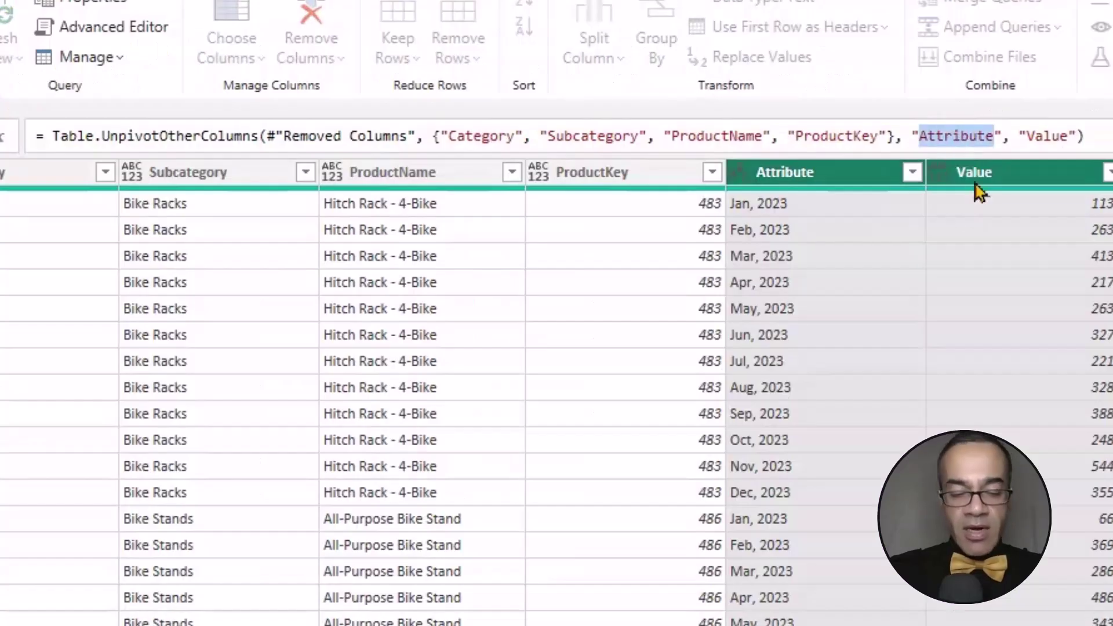
{"action": "type", "text": "Mon"}
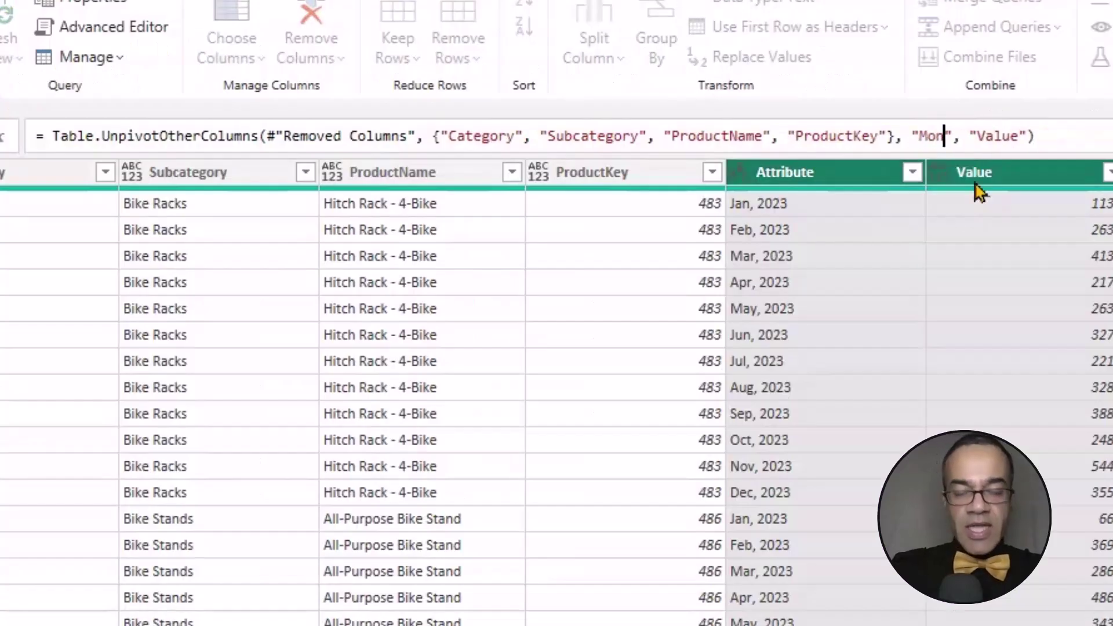
{"action": "type", "text": "th\", \""}
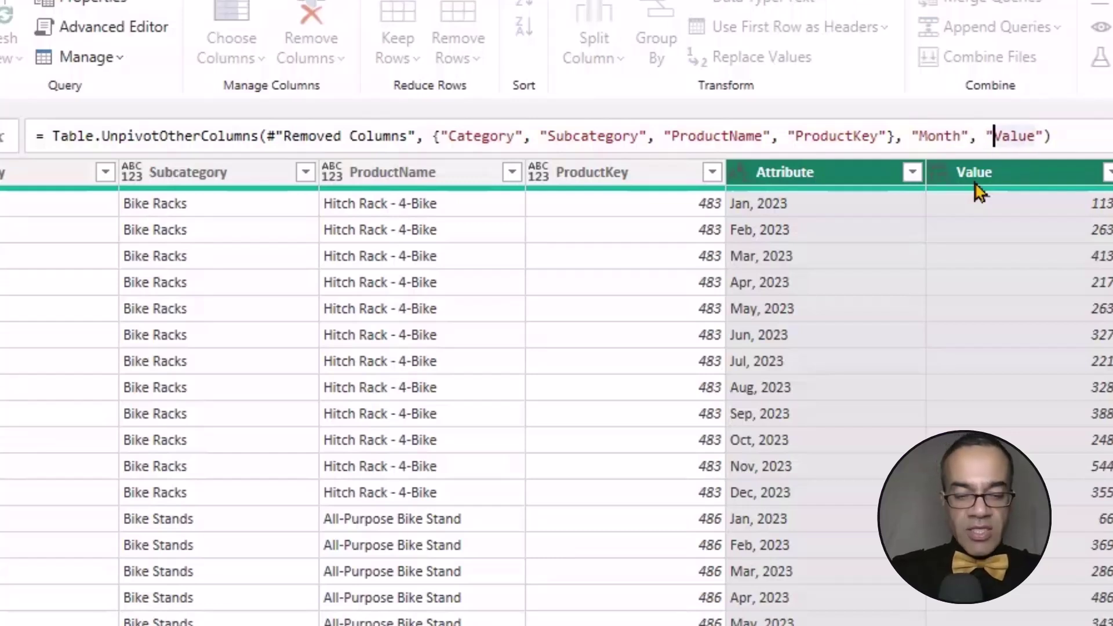
{"action": "type", "text": "Budget Amount"}
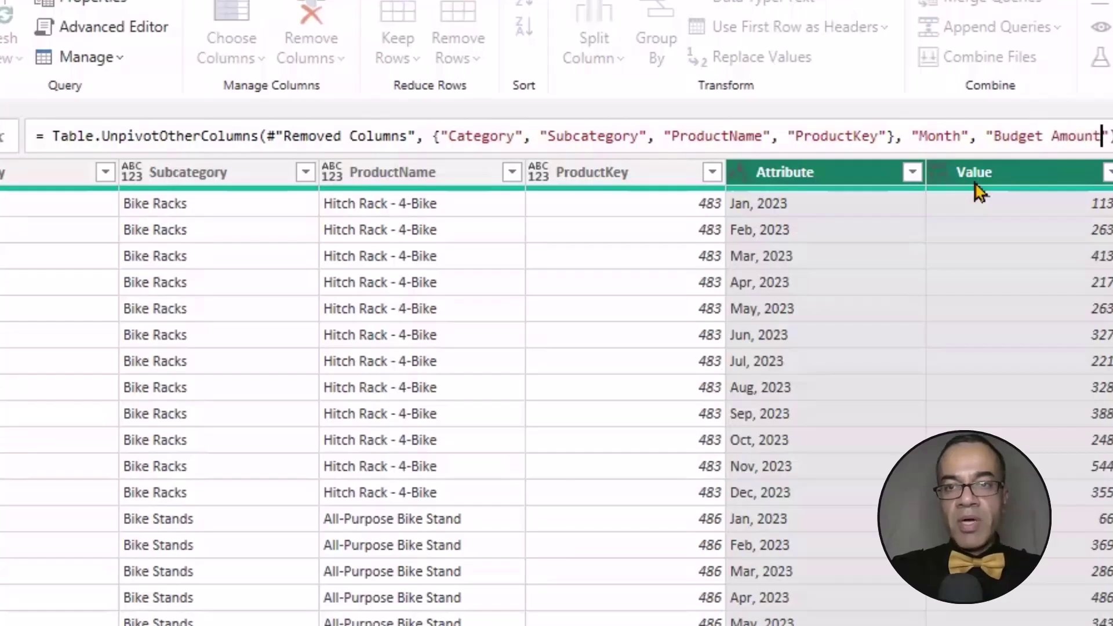
{"action": "key", "text": "Return"}
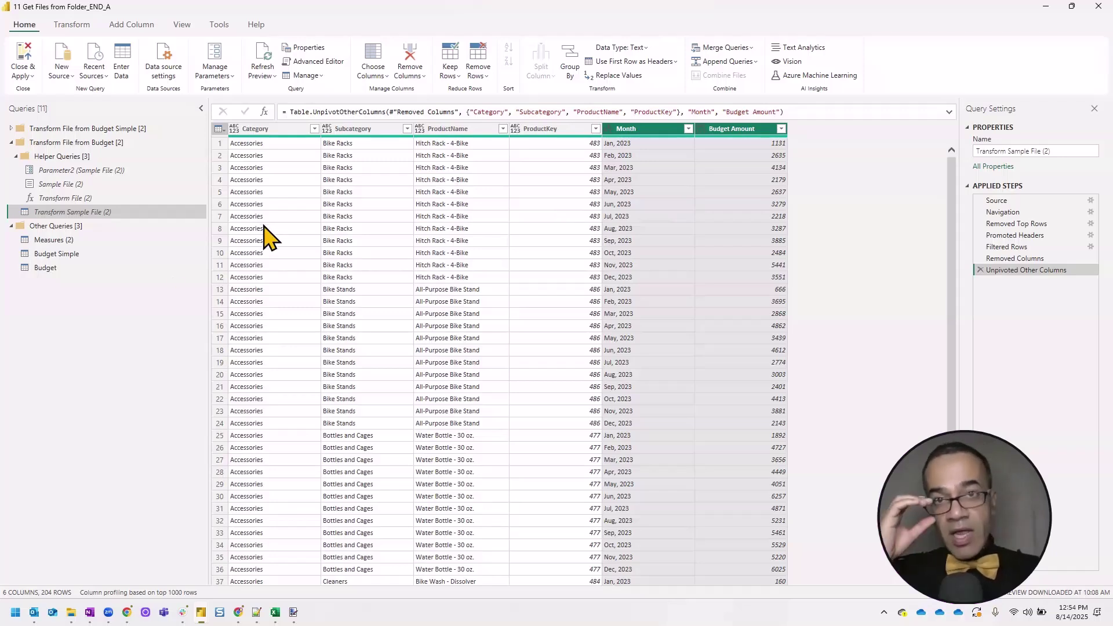
Step: Delete the Budget query's failing type-change step, then view Transform Sample File (2)
{"action": "left_click", "coordinate": [63, 270]}
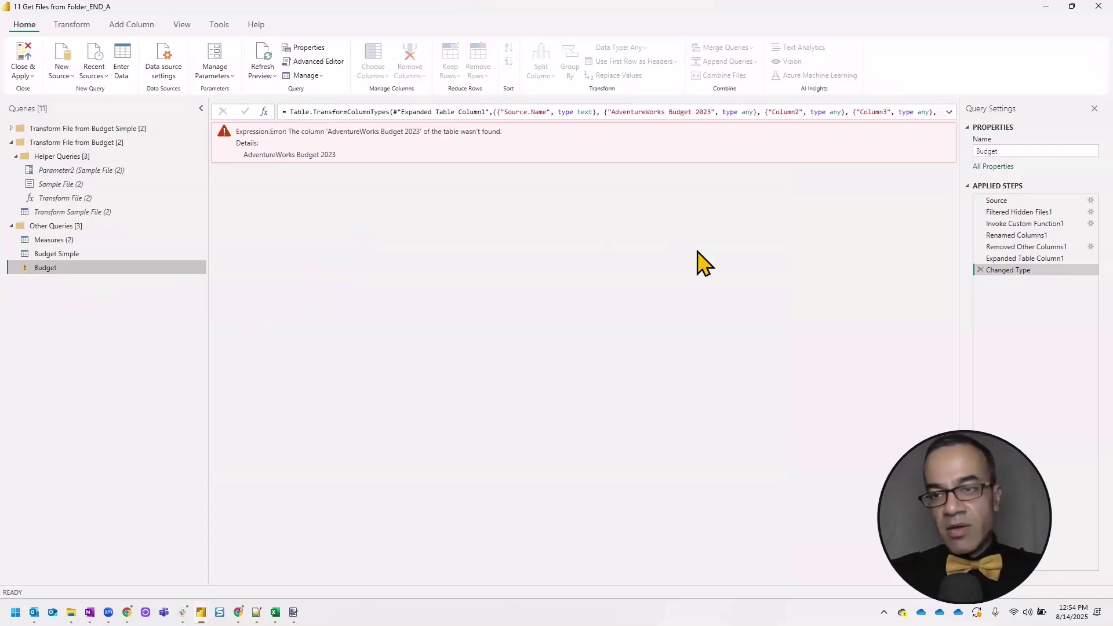
{"action": "left_click", "coordinate": [977, 270]}
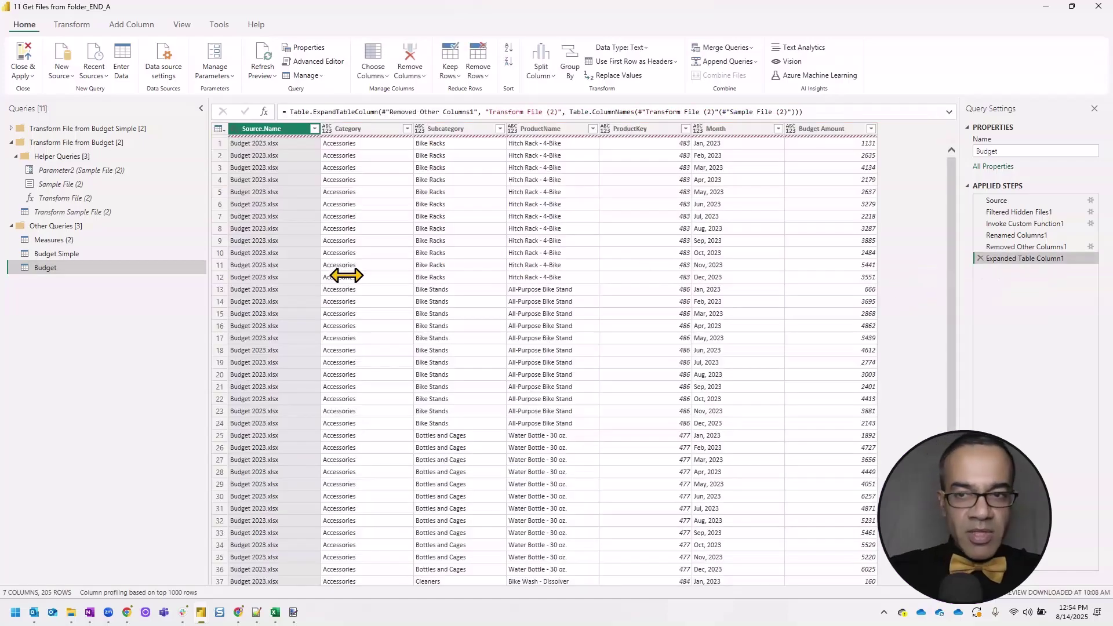
{"action": "scroll", "coordinate": [346, 275], "scroll_direction": "down", "scroll_amount": 5}
{"action": "scroll", "coordinate": [345, 276], "scroll_direction": "down", "scroll_amount": 5}
{"action": "scroll", "coordinate": [346, 275], "scroll_direction": "down", "scroll_amount": 5}
{"action": "scroll", "coordinate": [345, 274], "scroll_direction": "down", "scroll_amount": 5}
{"action": "scroll", "coordinate": [345, 275], "scroll_direction": "down", "scroll_amount": 8}
{"action": "scroll", "coordinate": [345, 274], "scroll_direction": "down", "scroll_amount": 8}
{"action": "scroll", "coordinate": [345, 275], "scroll_direction": "down", "scroll_amount": 8}
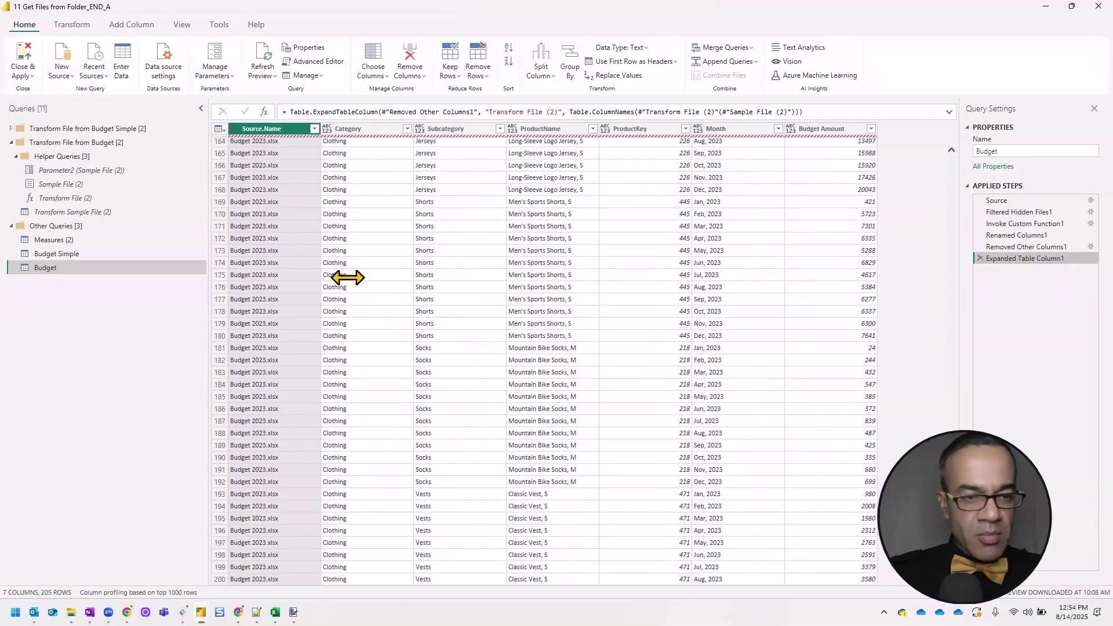
{"action": "scroll", "coordinate": [346, 276], "scroll_direction": "down", "scroll_amount": 8}
{"action": "scroll", "coordinate": [347, 276], "scroll_direction": "down", "scroll_amount": 2}
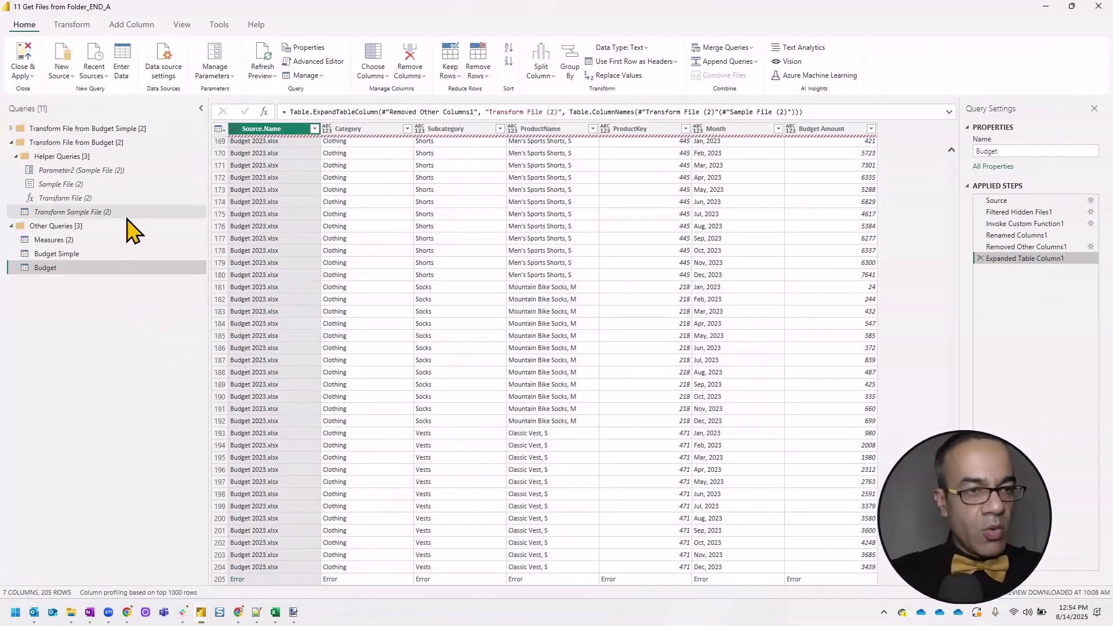
{"action": "left_click", "coordinate": [62, 184]}
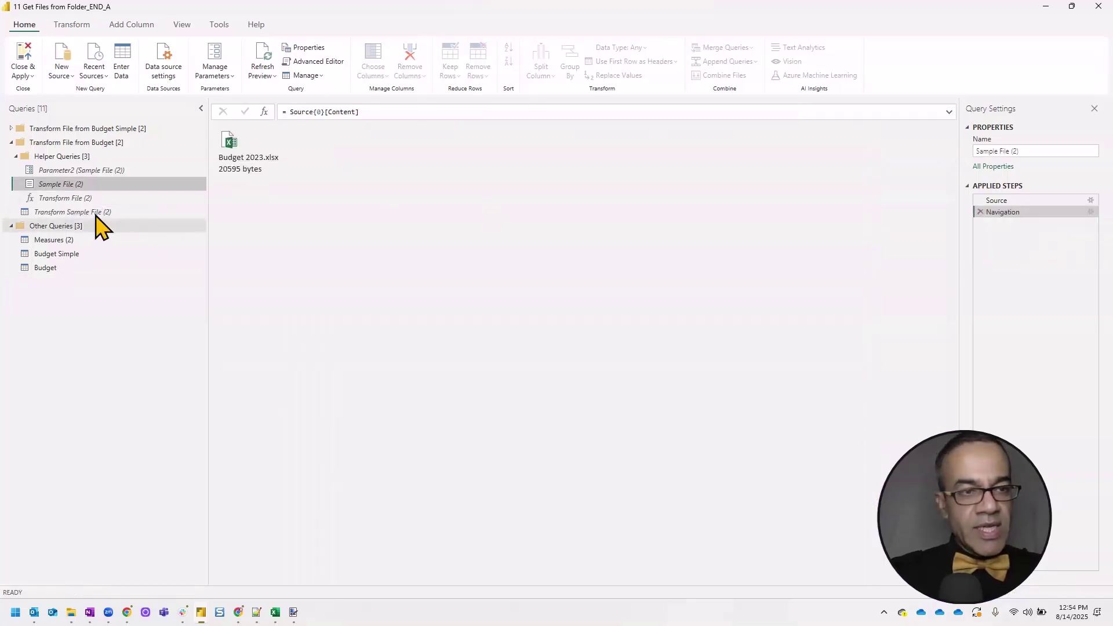
{"action": "left_click", "coordinate": [91, 212]}
{"action": "scroll", "coordinate": [547, 270], "scroll_direction": "down", "scroll_amount": 10}
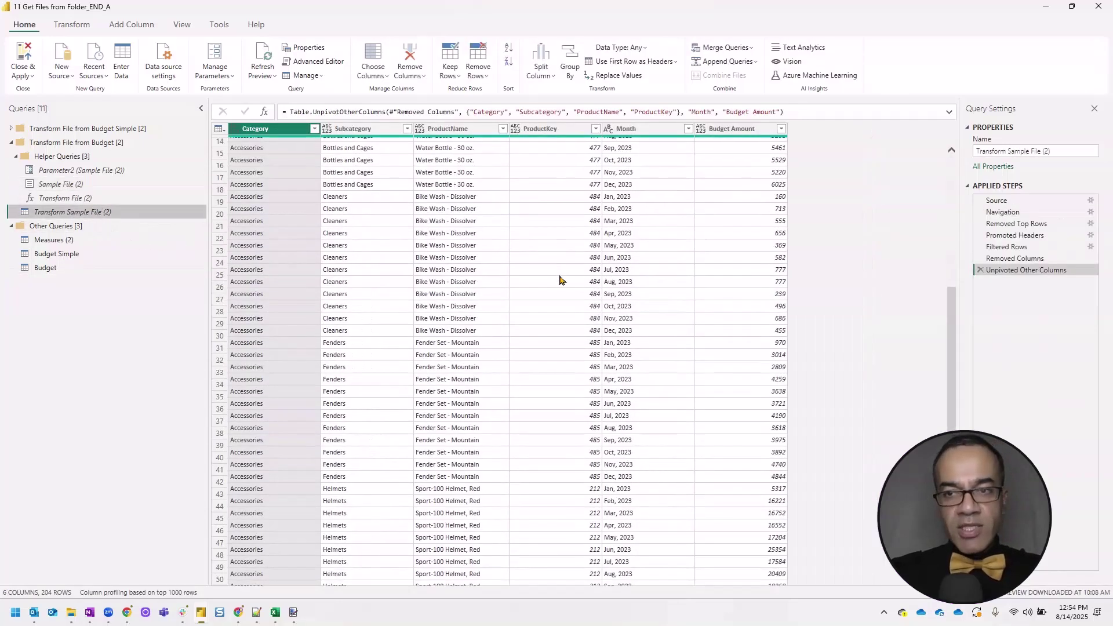
{"action": "scroll", "coordinate": [550, 273], "scroll_direction": "down", "scroll_amount": 15}
{"action": "scroll", "coordinate": [553, 276], "scroll_direction": "down", "scroll_amount": 10}
{"action": "scroll", "coordinate": [557, 282], "scroll_direction": "down", "scroll_amount": 10}
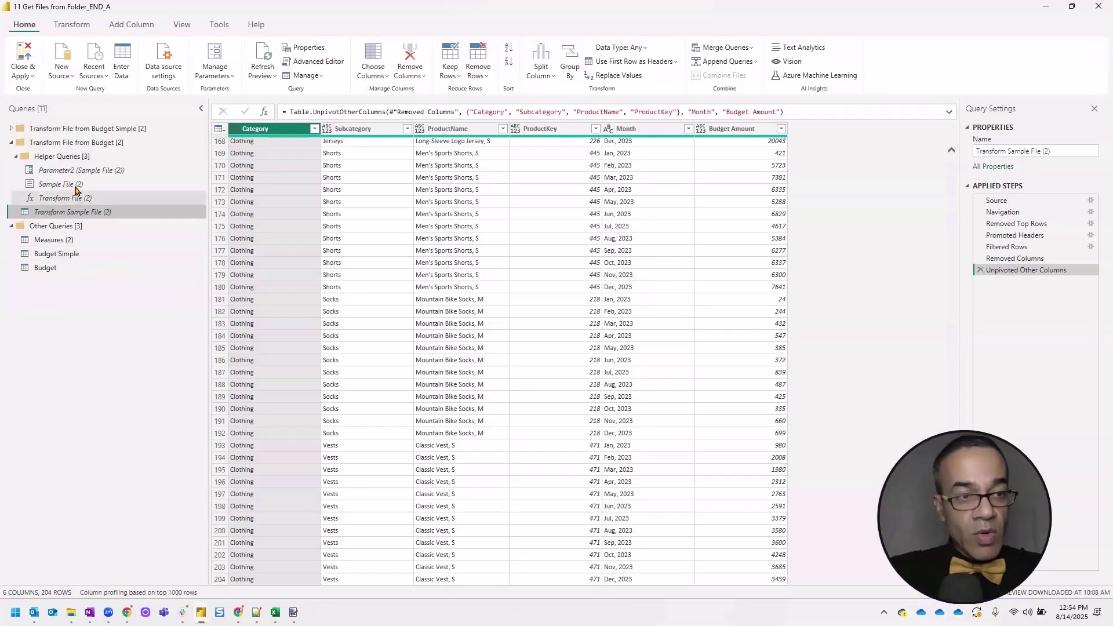
Step: Inspect Sample File (2)'s folder file list and the file its Navigation step picks
{"action": "left_click", "coordinate": [115, 187]}
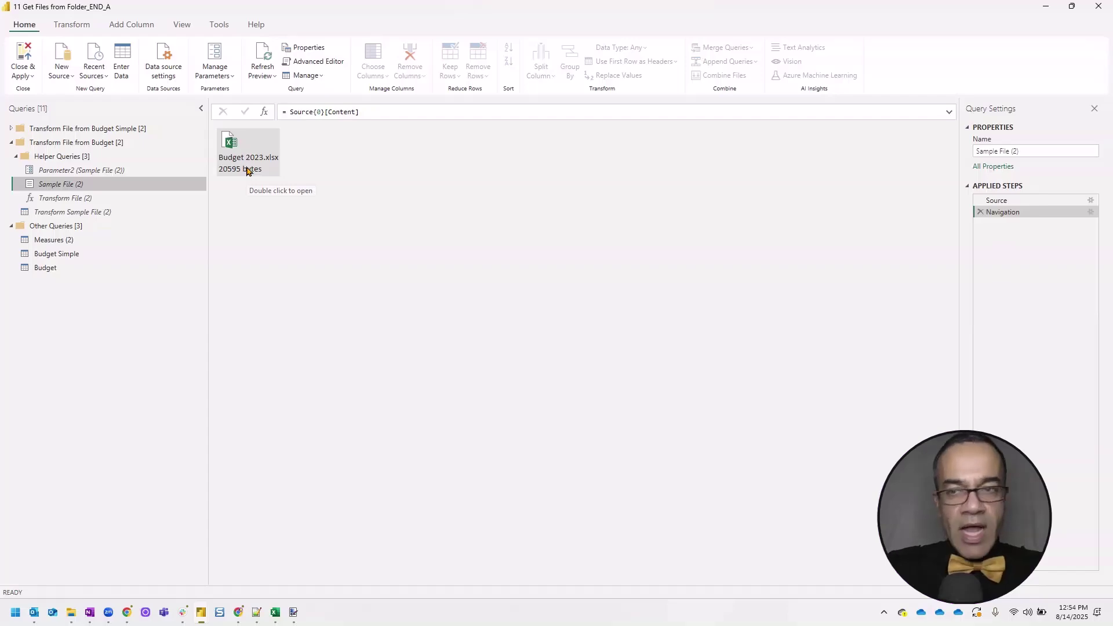
{"action": "left_click", "coordinate": [1000, 200]}
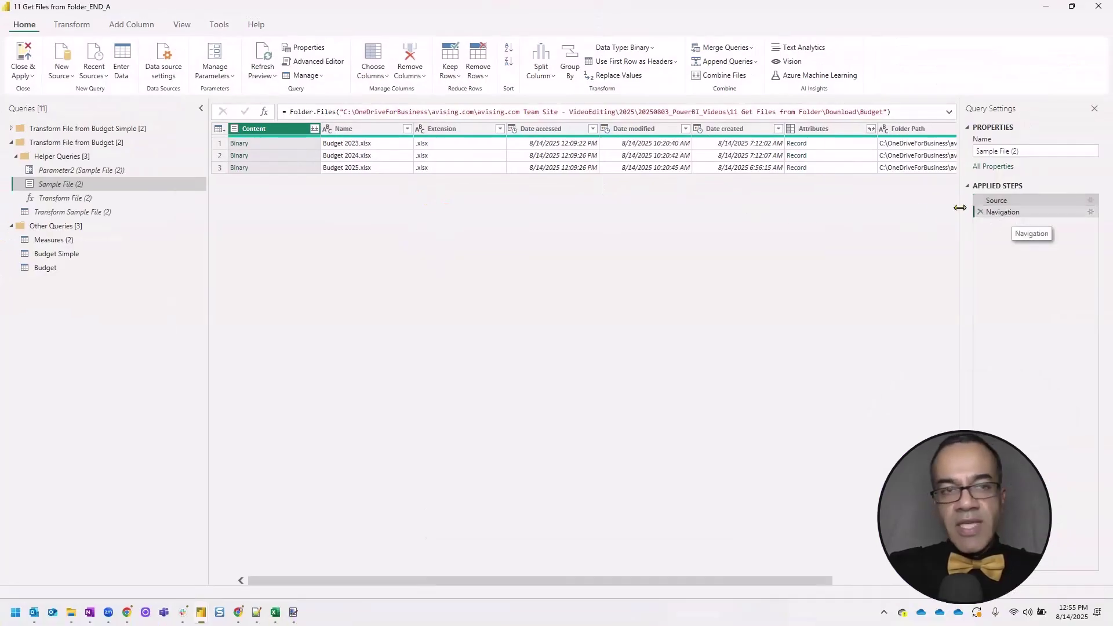
{"action": "left_click", "coordinate": [1000, 211]}
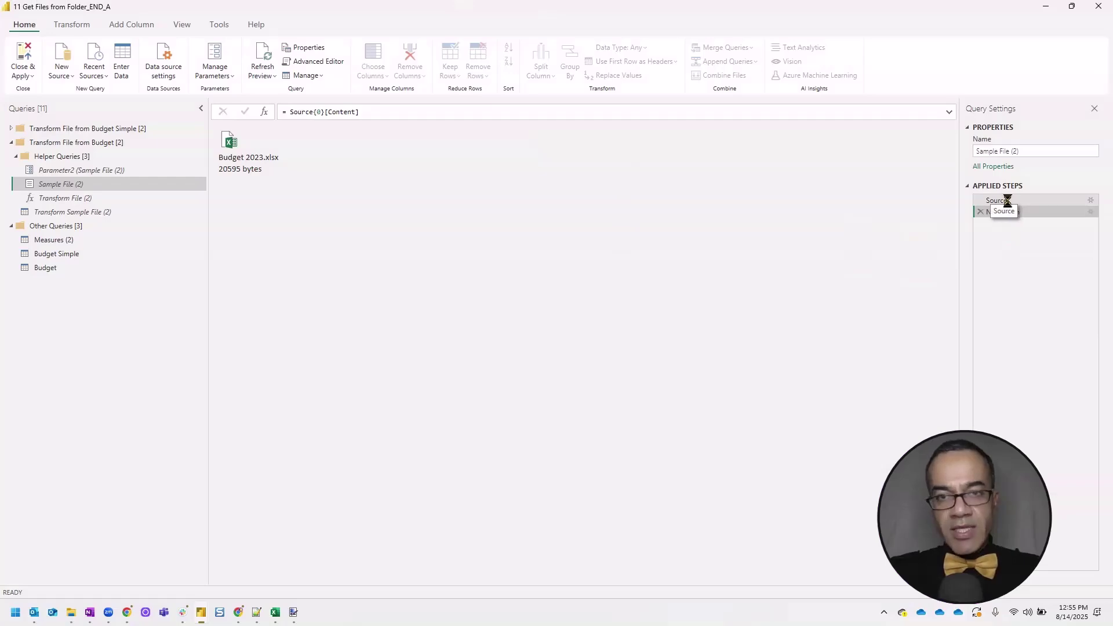
{"action": "left_click", "coordinate": [999, 201]}
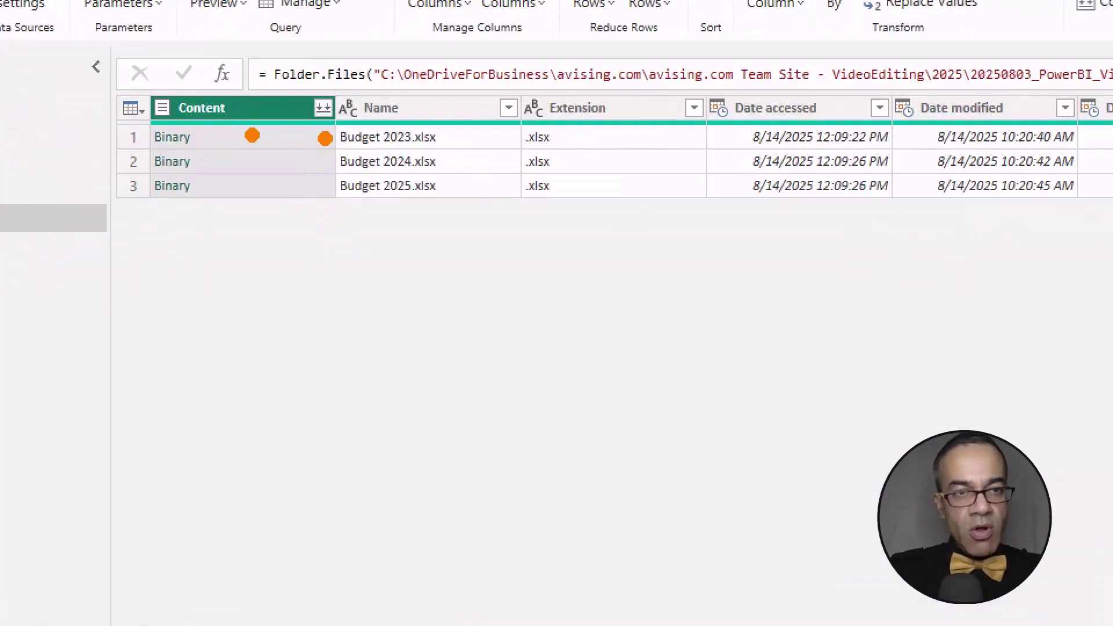
{"action": "left_click_drag", "start_coordinate": [247, 136], "coordinate": [330, 137]}
{"action": "left_click_drag", "start_coordinate": [278, 167], "coordinate": [334, 162]}
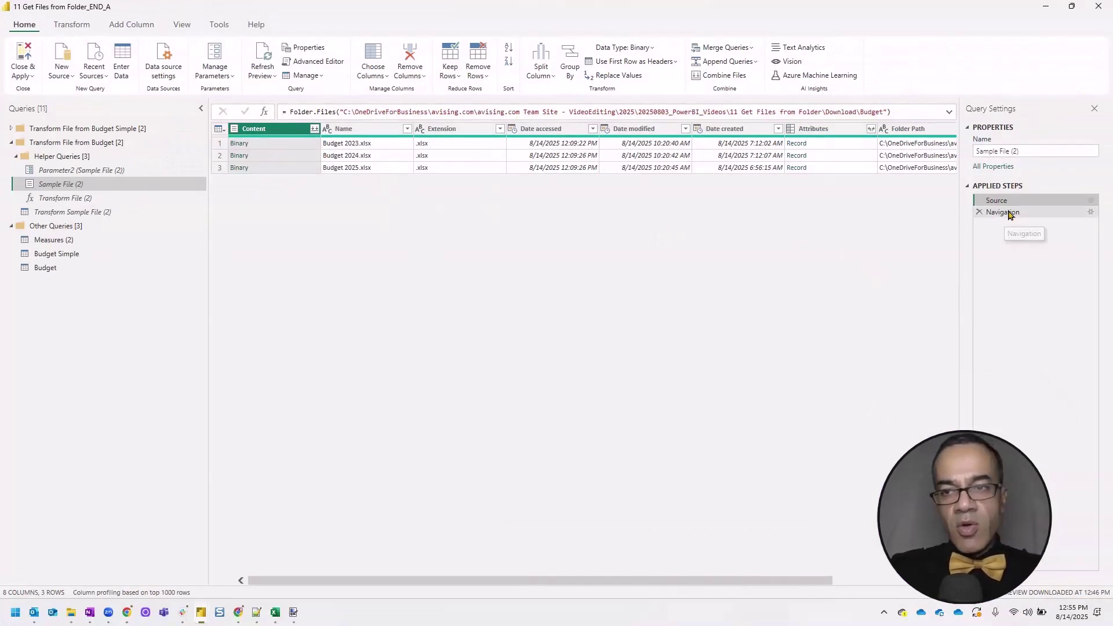
{"action": "left_click", "coordinate": [1004, 213]}
Step: Edit the Navigation step's formula and delete the Imported Excel Workbook step
{"action": "left_click", "coordinate": [321, 112]}
{"action": "type", "text": "1"}
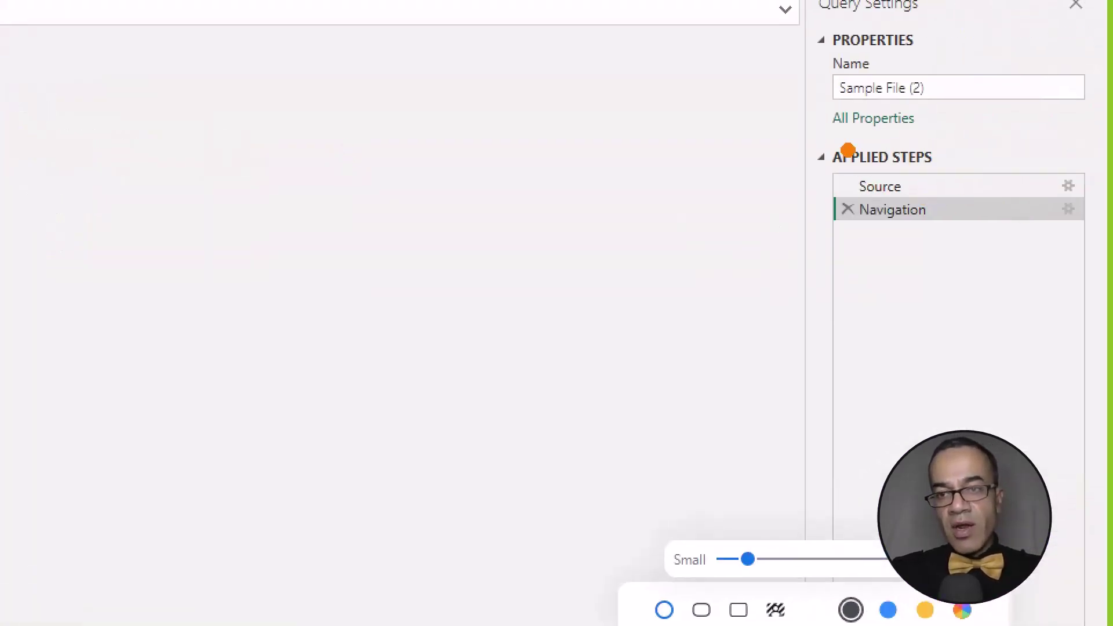
{"action": "mouse_move", "coordinate": [839, 134]}
{"action": "left_mouse_down"}
{"action": "mouse_move", "coordinate": [790, 158]}
{"action": "mouse_move", "coordinate": [982, 178]}
{"action": "mouse_move", "coordinate": [805, 131]}
{"action": "left_mouse_up"}
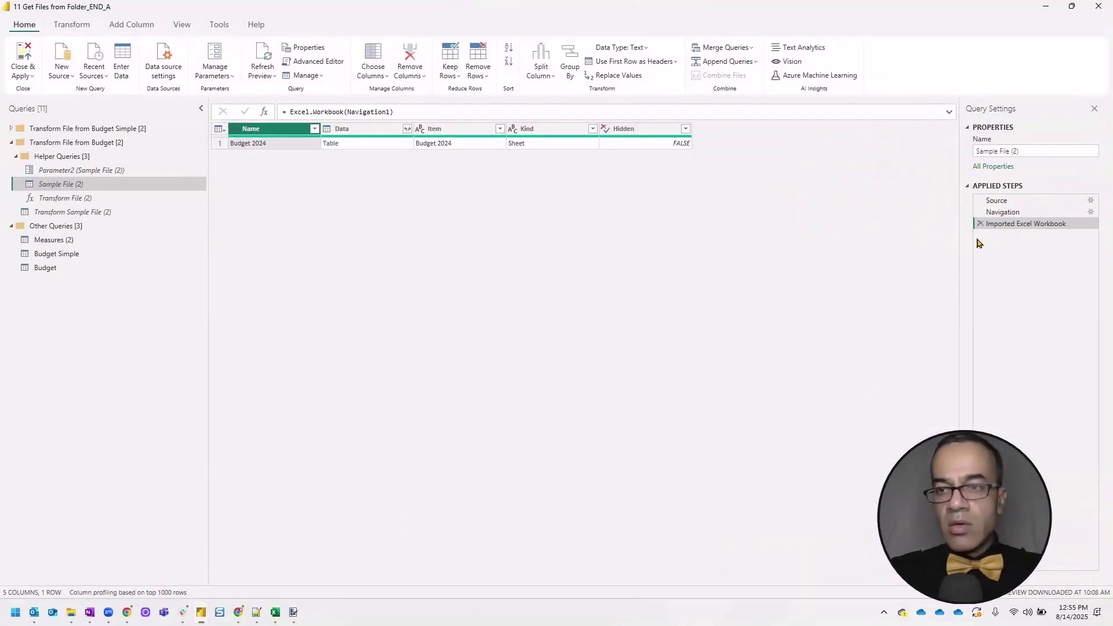
{"action": "left_click", "coordinate": [980, 225]}
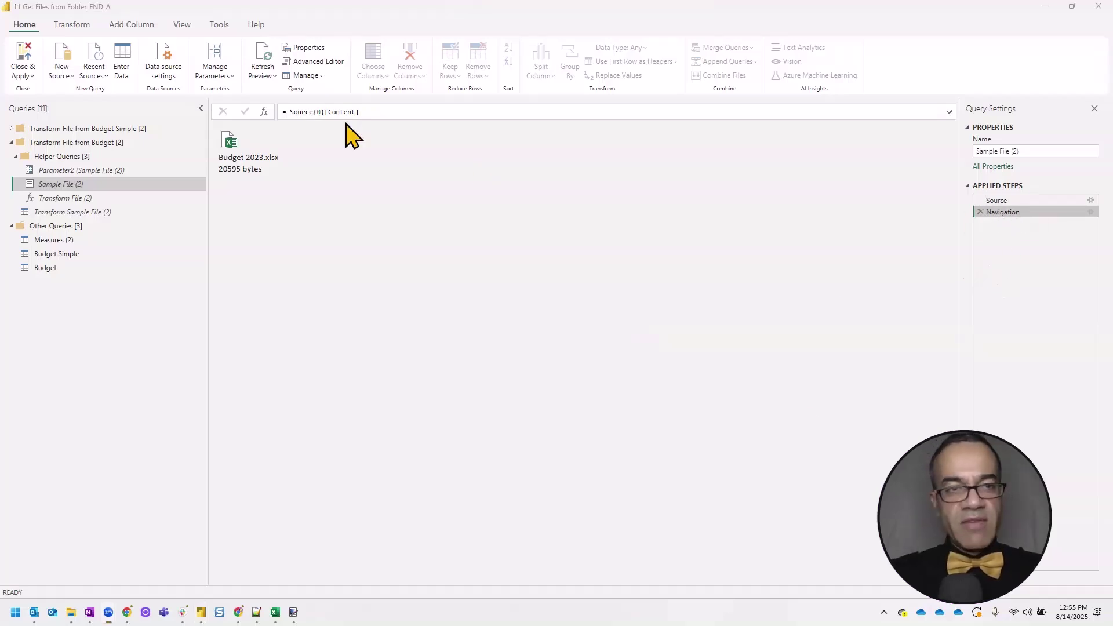
Step: Change the Navigation index to Source{1} (Budget 2024.xlsx) and delete the extra import step
{"action": "double_click", "coordinate": [319, 111]}
{"action": "type", "text": "1"}
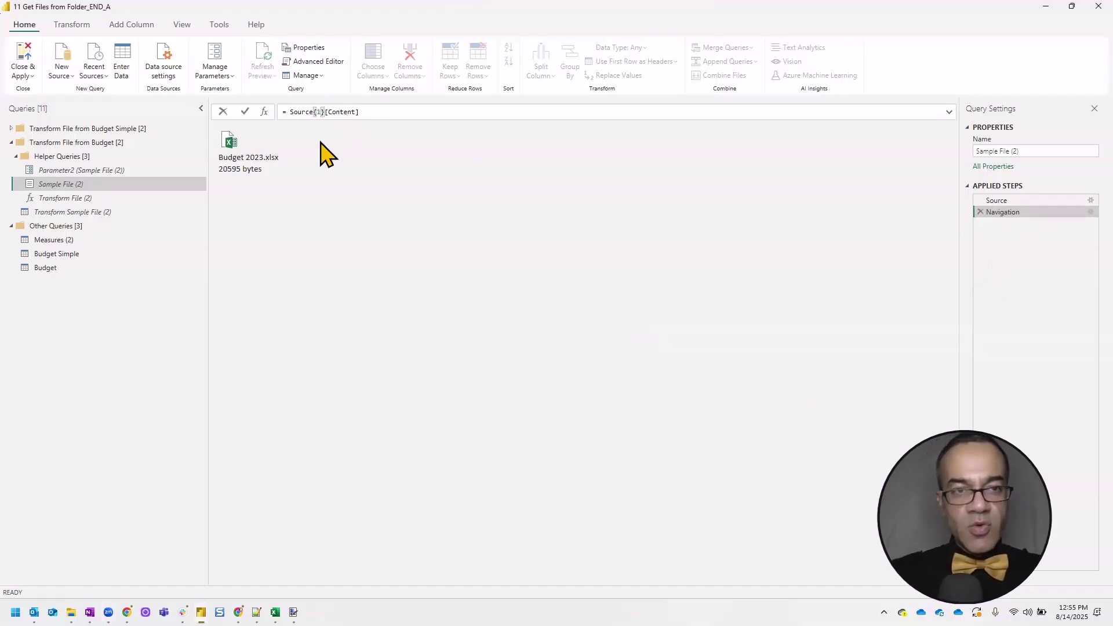
{"action": "left_click", "coordinate": [318, 144]}
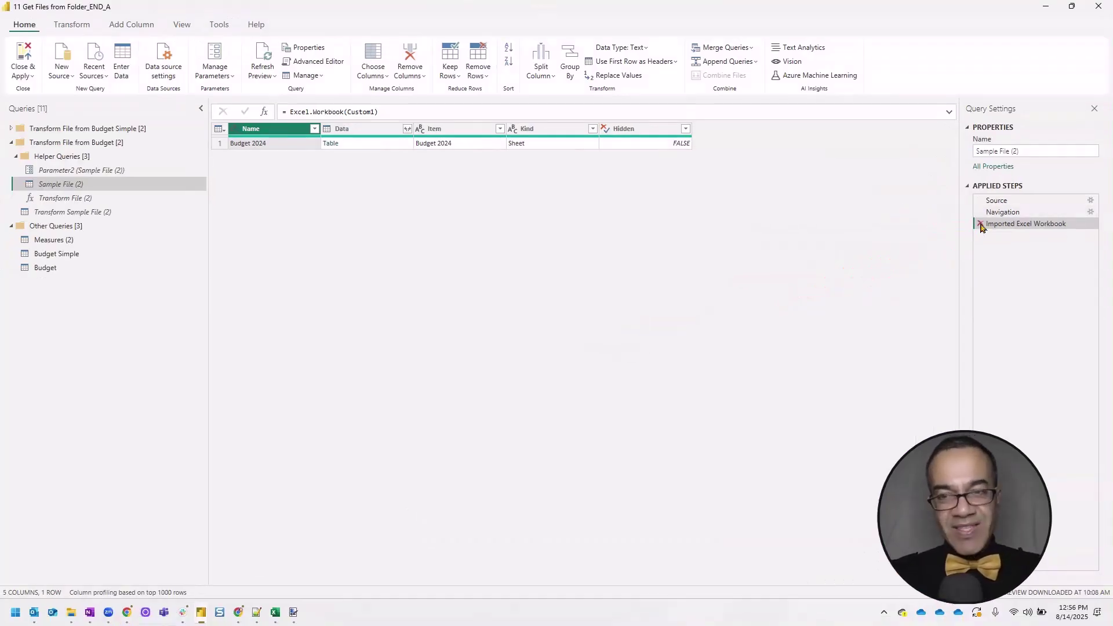
{"action": "left_click", "coordinate": [980, 224]}
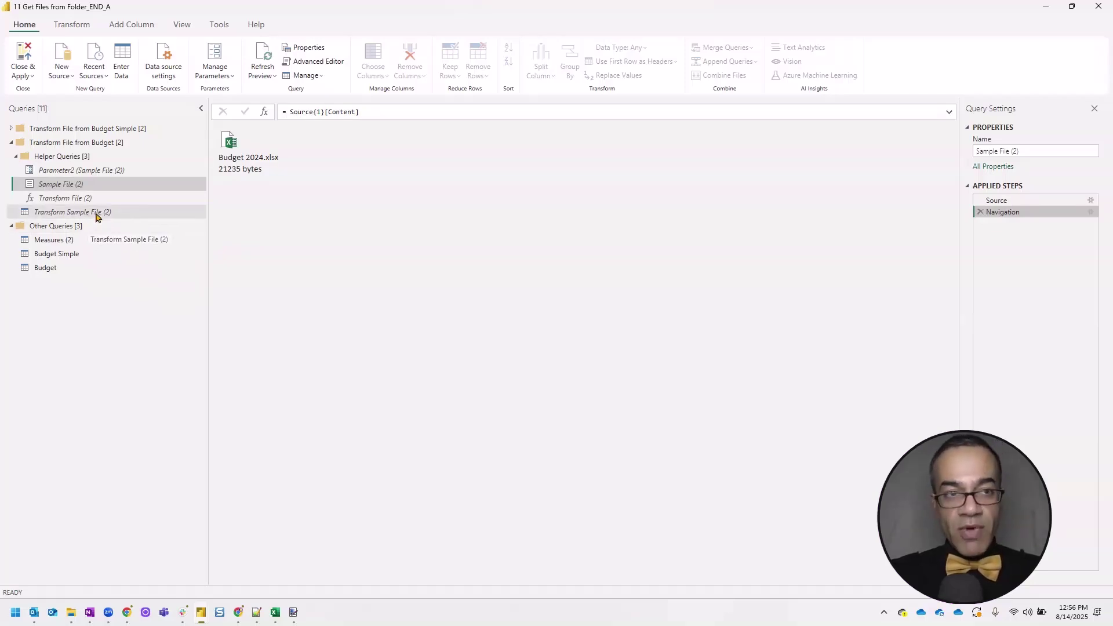
Step: Open Transform Sample File (2) and jump to its Navigation error about the Budget 2023 sheet
{"action": "left_click", "coordinate": [97, 213]}
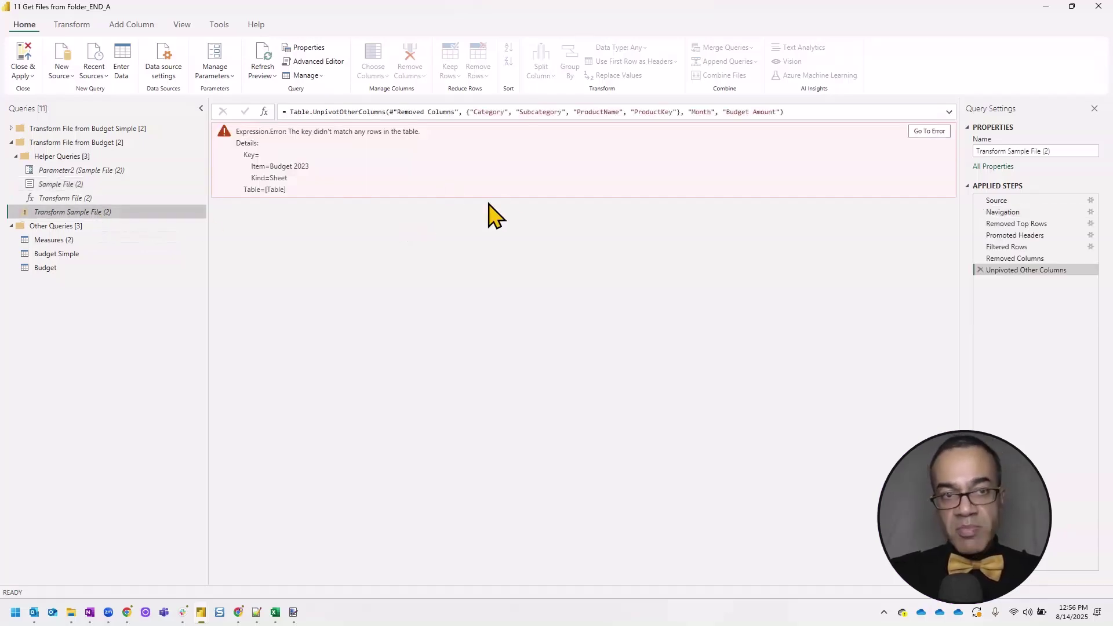
{"action": "left_click", "coordinate": [932, 133]}
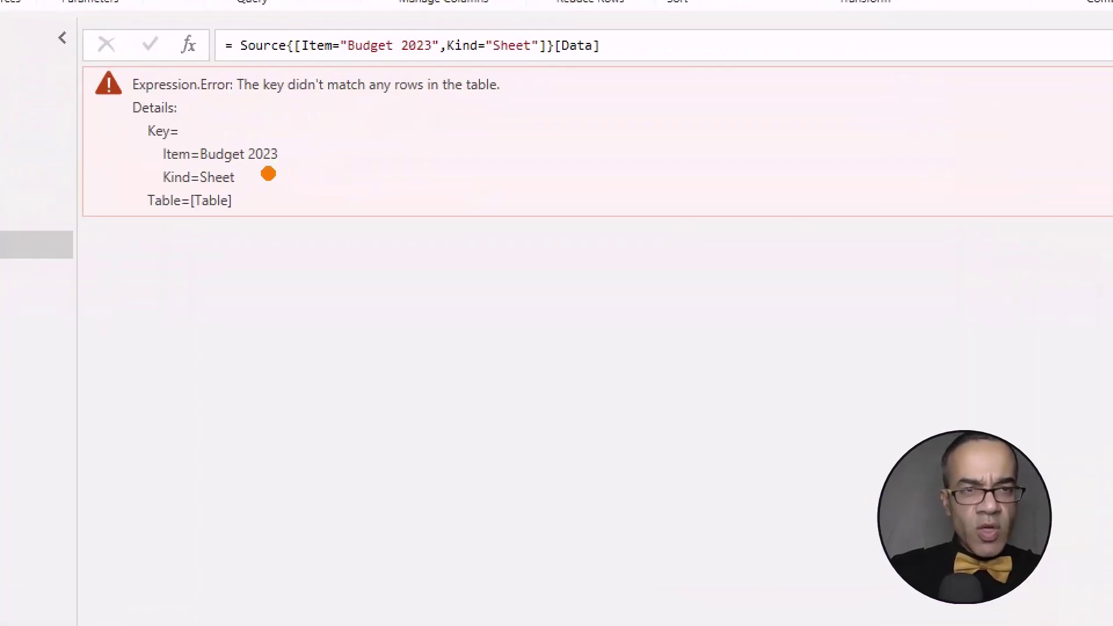
{"action": "left_click_drag", "start_coordinate": [213, 167], "coordinate": [292, 168]}
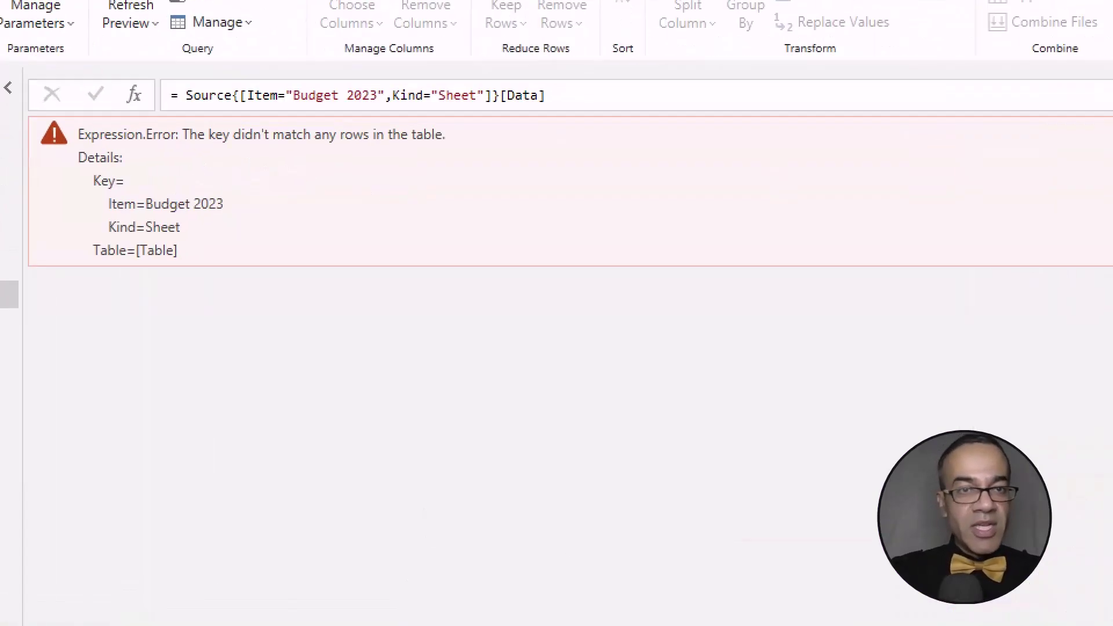
Step: In File Explorer, open the Budget folder and preview Budget 2023.xlsx and Budget 2024.xlsx
{"action": "left_click_drag", "start_coordinate": [315, 112], "coordinate": [372, 112]}
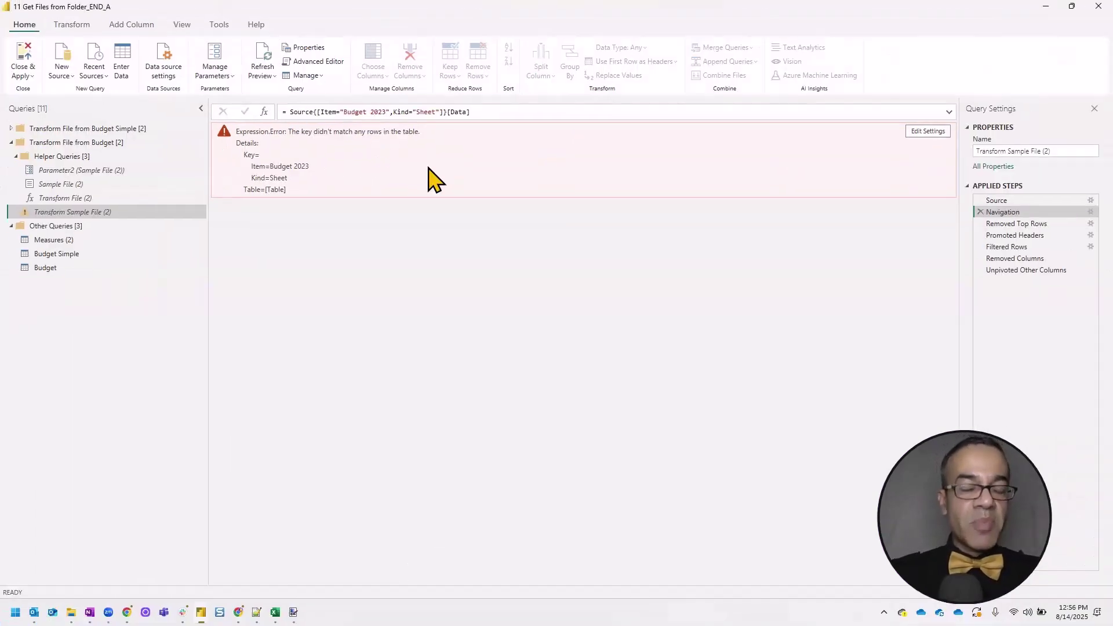
{"action": "key", "text": "alt+Tab"}
{"action": "key", "text": "alt+Tab"}
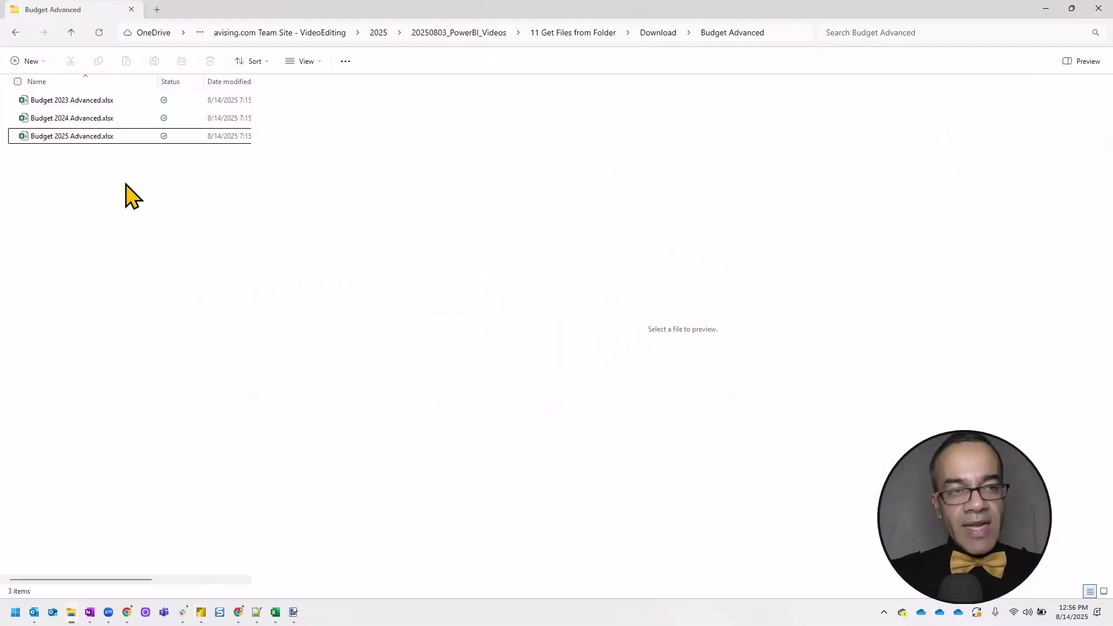
{"action": "left_click", "coordinate": [657, 32]}
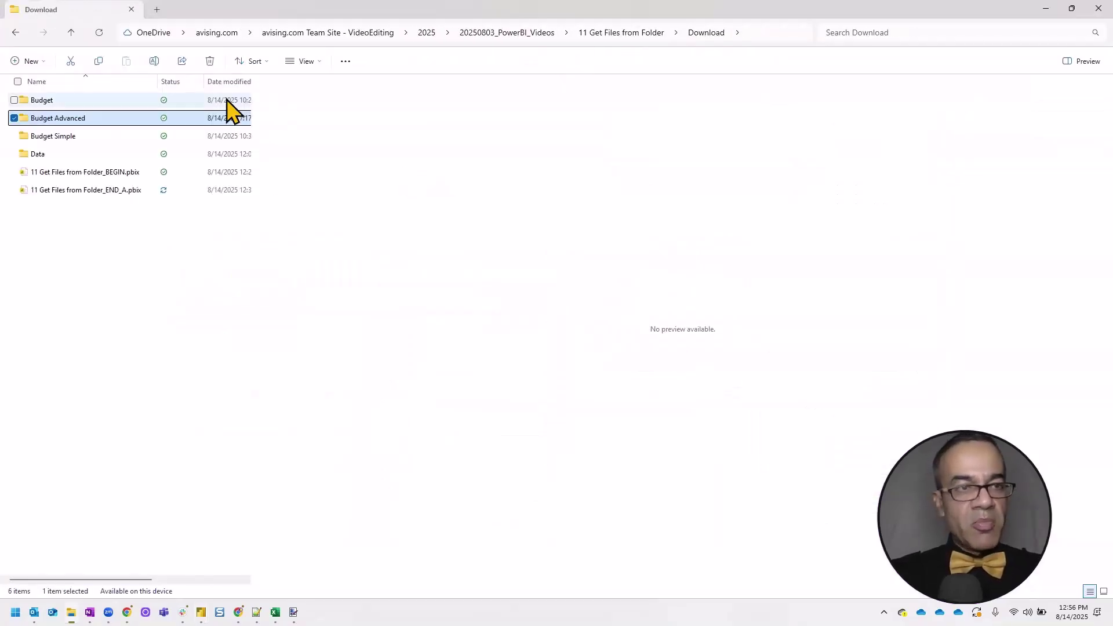
{"action": "double_click", "coordinate": [75, 102]}
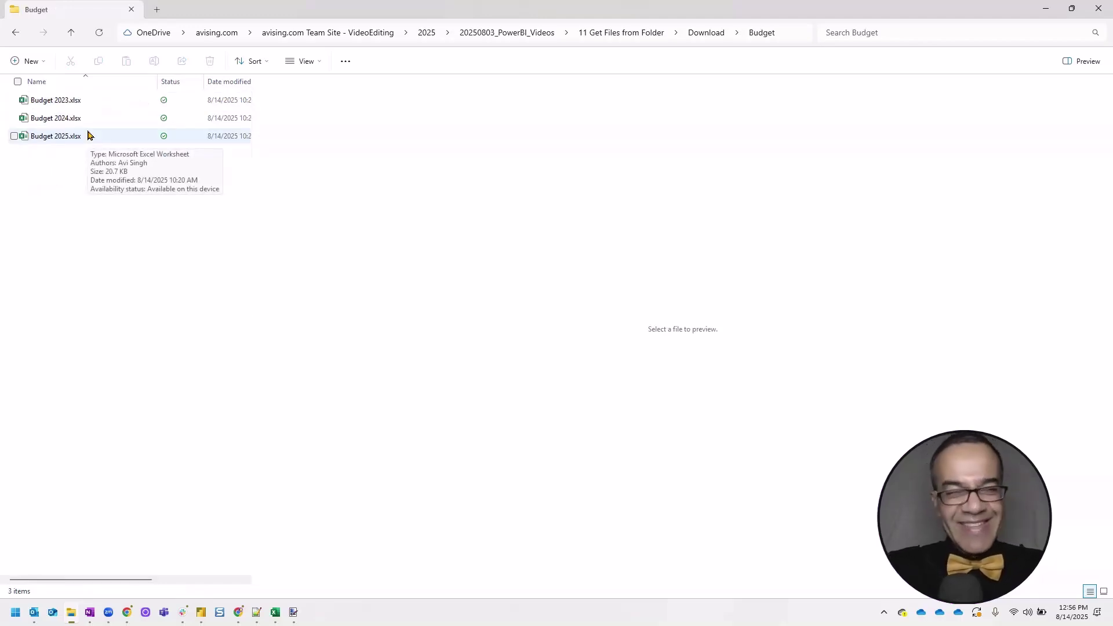
{"action": "left_click", "coordinate": [71, 101]}
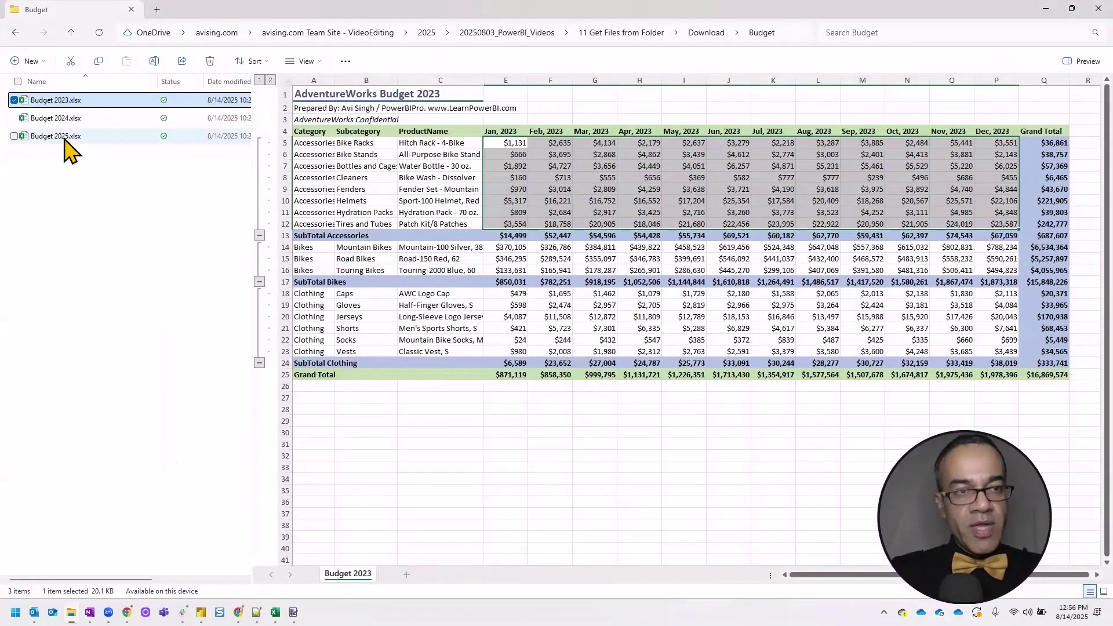
{"action": "left_click", "coordinate": [66, 119]}
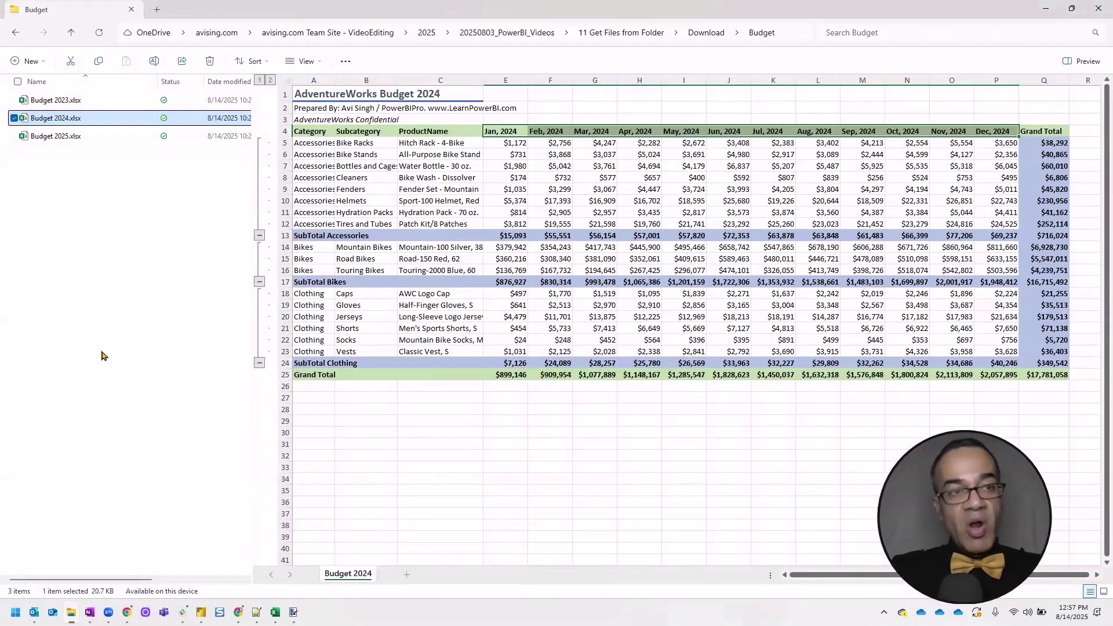
{"action": "left_click", "coordinate": [76, 100]}
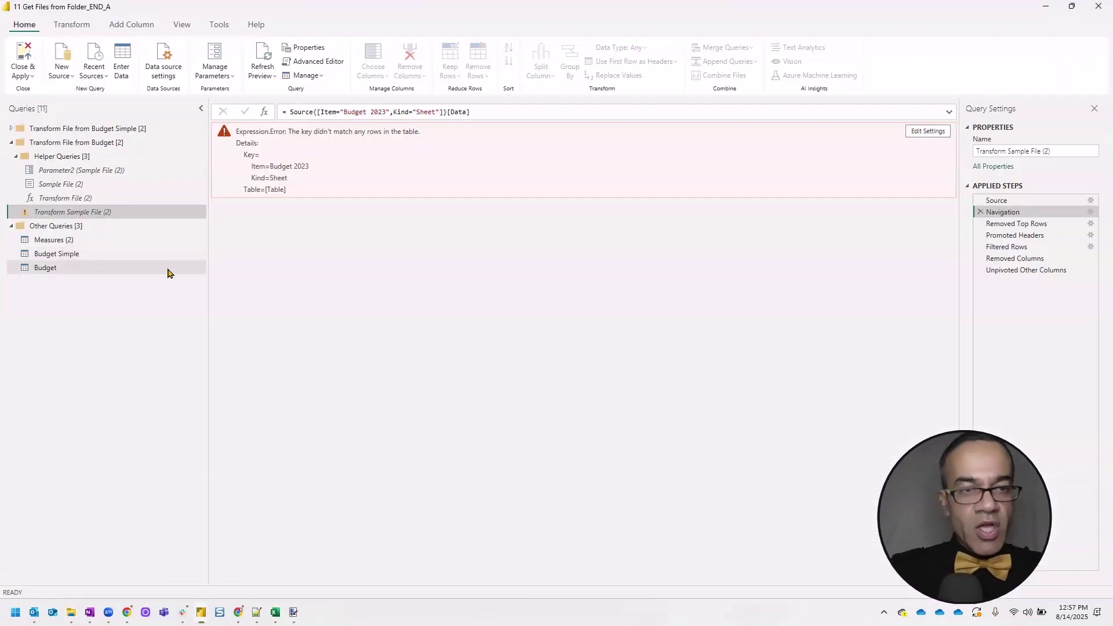
{"action": "left_click", "coordinate": [999, 201]}
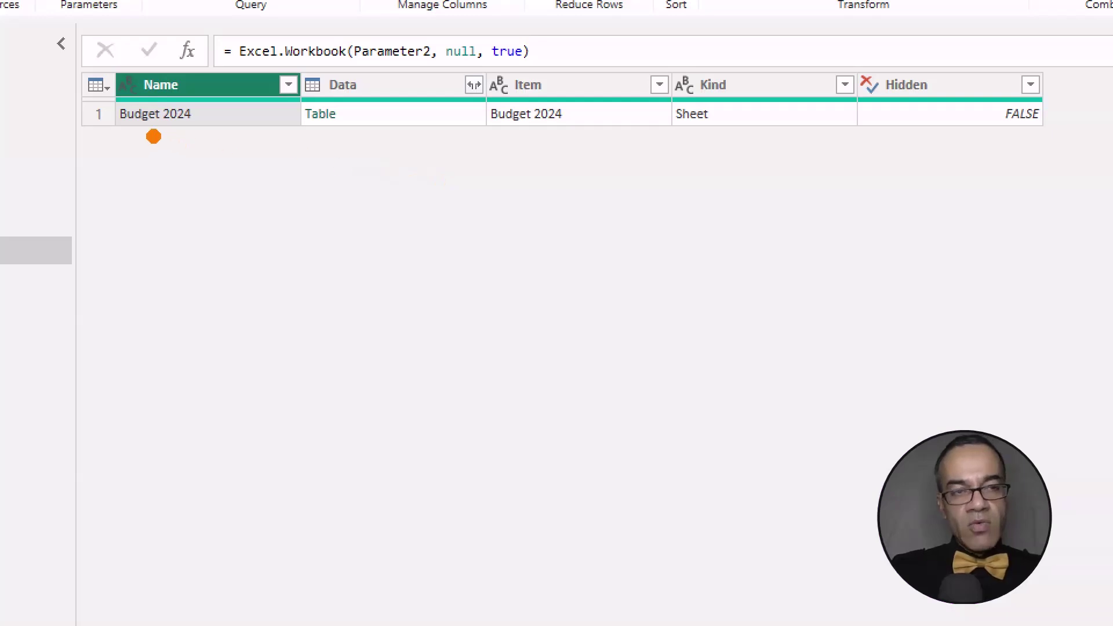
{"action": "left_click_drag", "start_coordinate": [135, 134], "coordinate": [189, 132]}
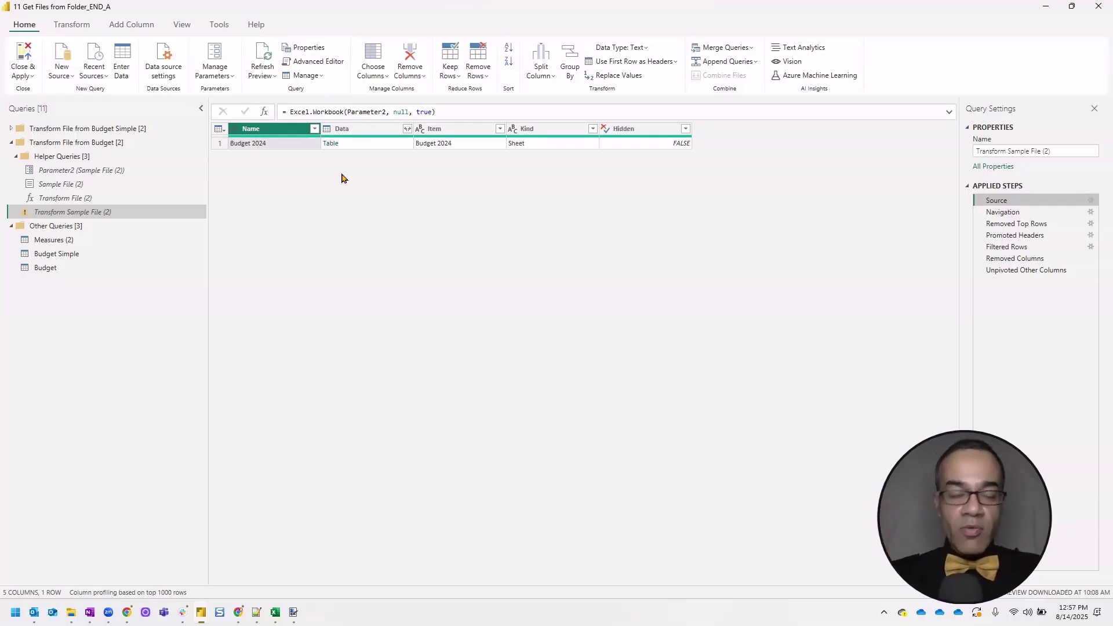
{"action": "key", "text": "alt+Tab"}
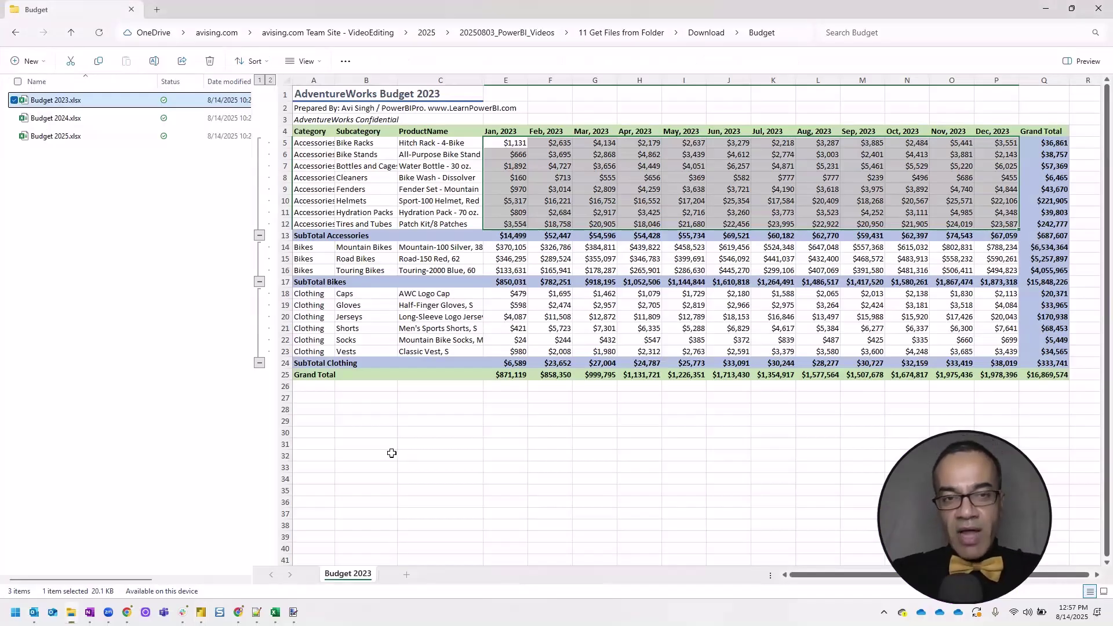
{"action": "key", "text": "alt+Tab"}
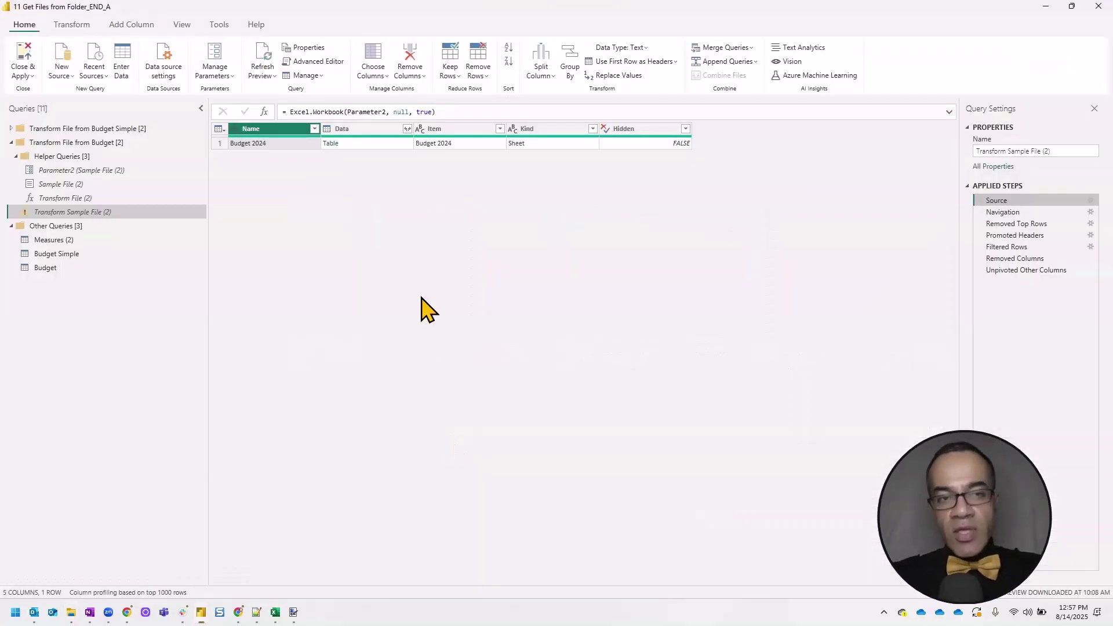
Step: Replace the Navigation step's Item/Kind sheet lookup with the first sheet by position, 0
{"action": "left_click", "coordinate": [1016, 215]}
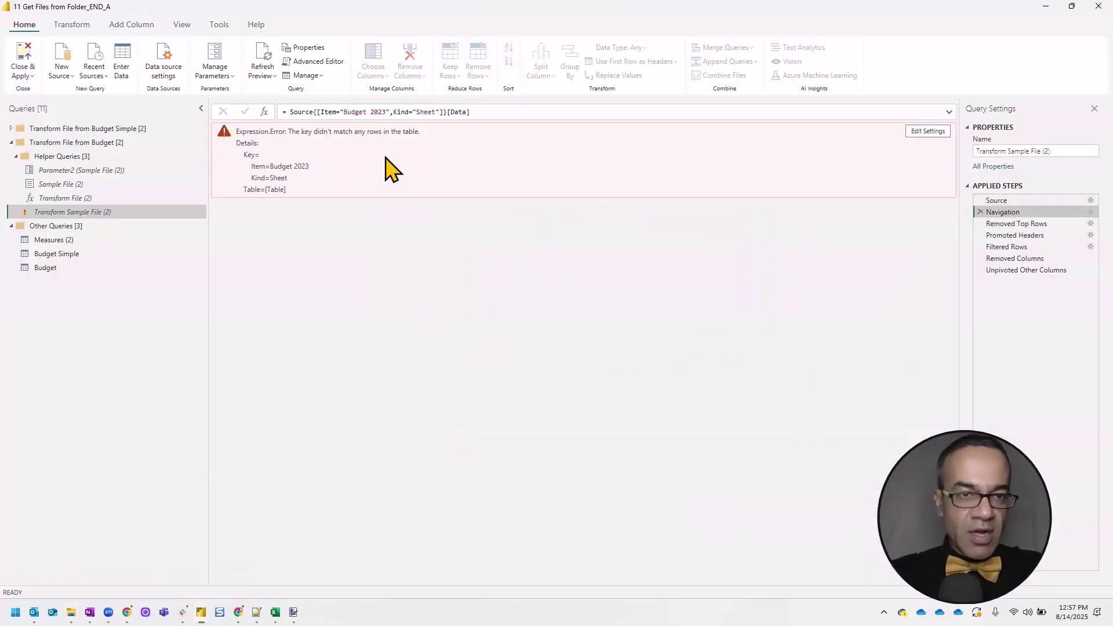
{"action": "left_click", "coordinate": [318, 113]}
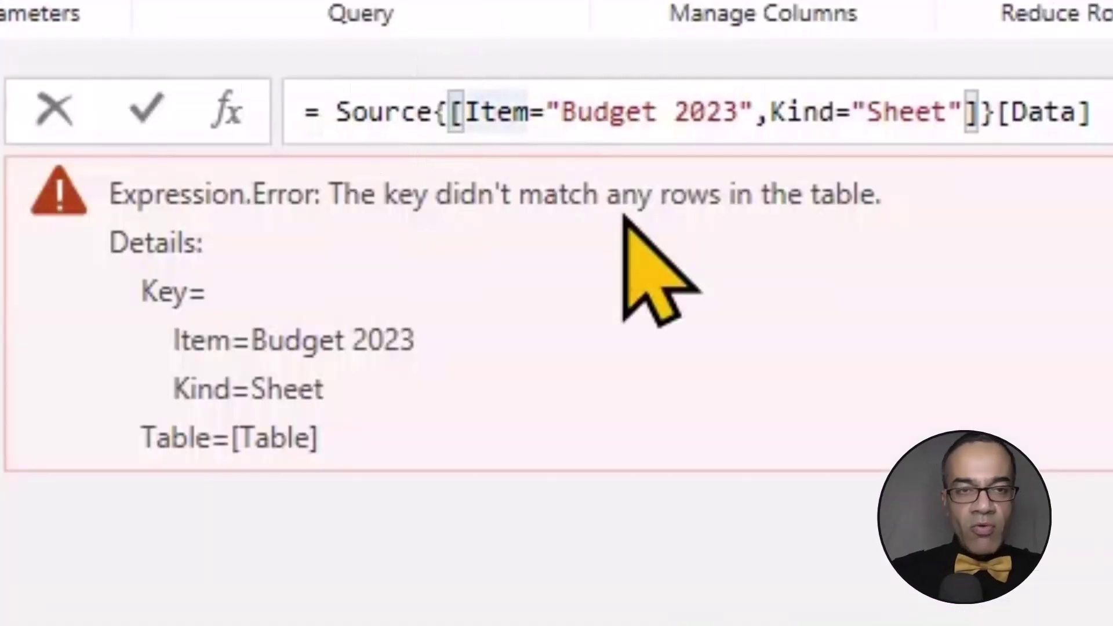
{"action": "key", "text": "shift+Right"}
{"action": "key", "text": "shift+Right"}
{"action": "key", "text": "shift+Right"}
{"action": "key", "text": "shift+Right"}
{"action": "key", "text": "shift+Right"}
{"action": "key", "text": "shift+Right"}
{"action": "key", "text": "shift+Right"}
{"action": "key", "text": "shift+Right"}
{"action": "key", "text": "shift+Right"}
{"action": "key", "text": "shift+Right"}
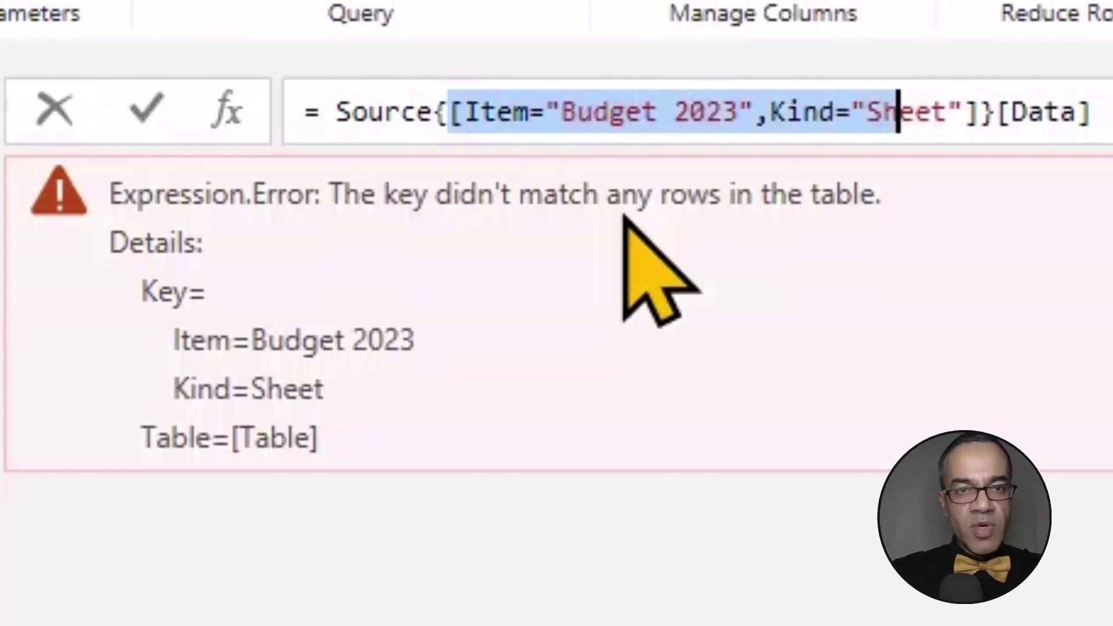
{"action": "key", "text": "shift+Right"}
{"action": "key", "text": "shift+Right"}
{"action": "key", "text": "shift+Right"}
{"action": "key", "text": "shift+Right"}
{"action": "key", "text": "shift+Right"}
{"action": "key", "text": "BackSpace"}
{"action": "type", "text": "0"}
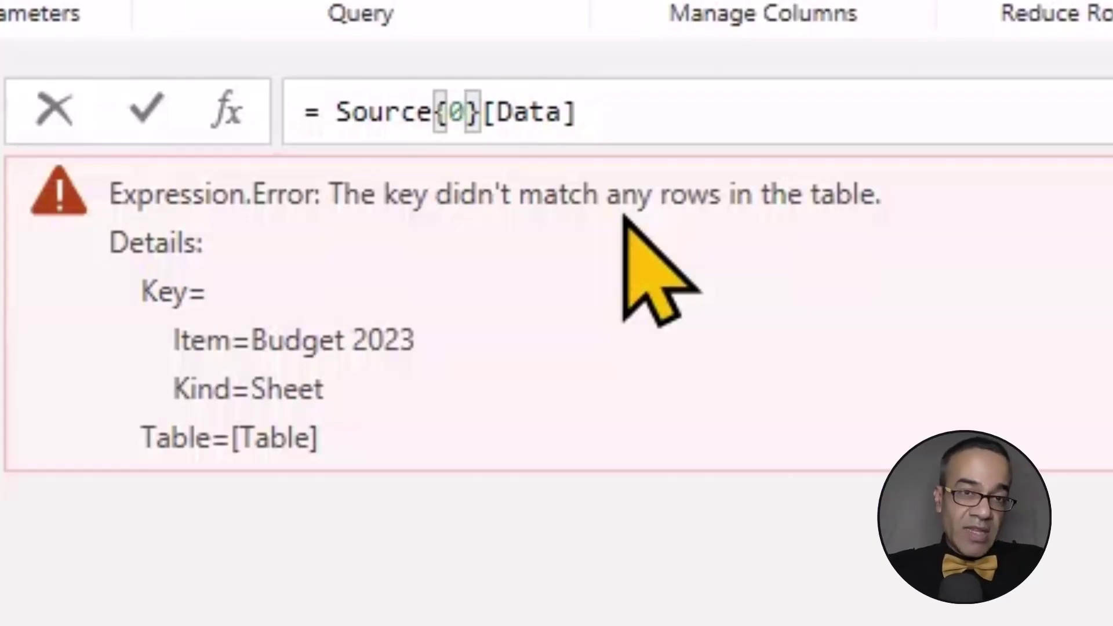
{"action": "key", "text": "Return"}
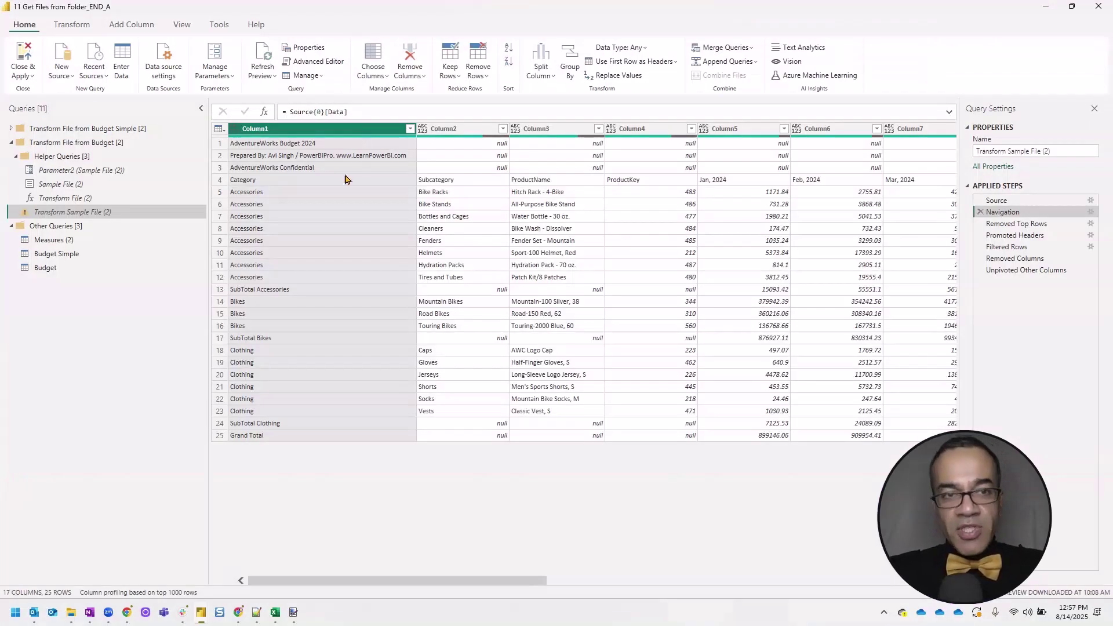
Step: Check the Removed Top Rows, Promoted Headers, Filtered Rows and unpivoted month results
{"action": "left_click", "coordinate": [1014, 224]}
{"action": "left_click", "coordinate": [1018, 236]}
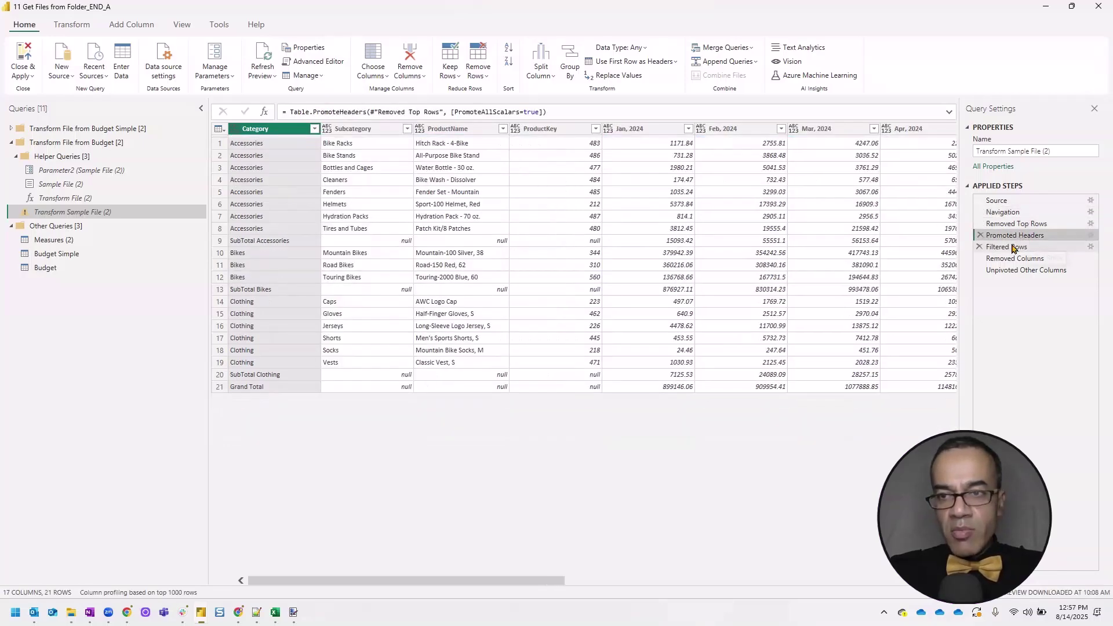
{"action": "left_click", "coordinate": [1014, 248]}
{"action": "left_click", "coordinate": [1016, 259]}
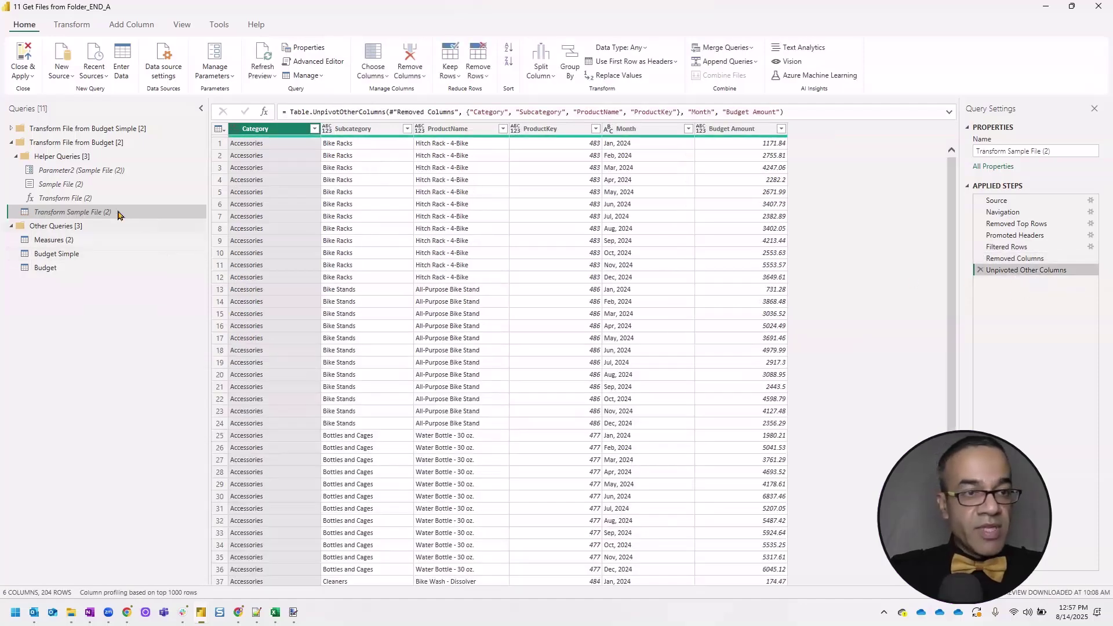
{"action": "left_click", "coordinate": [70, 185]}
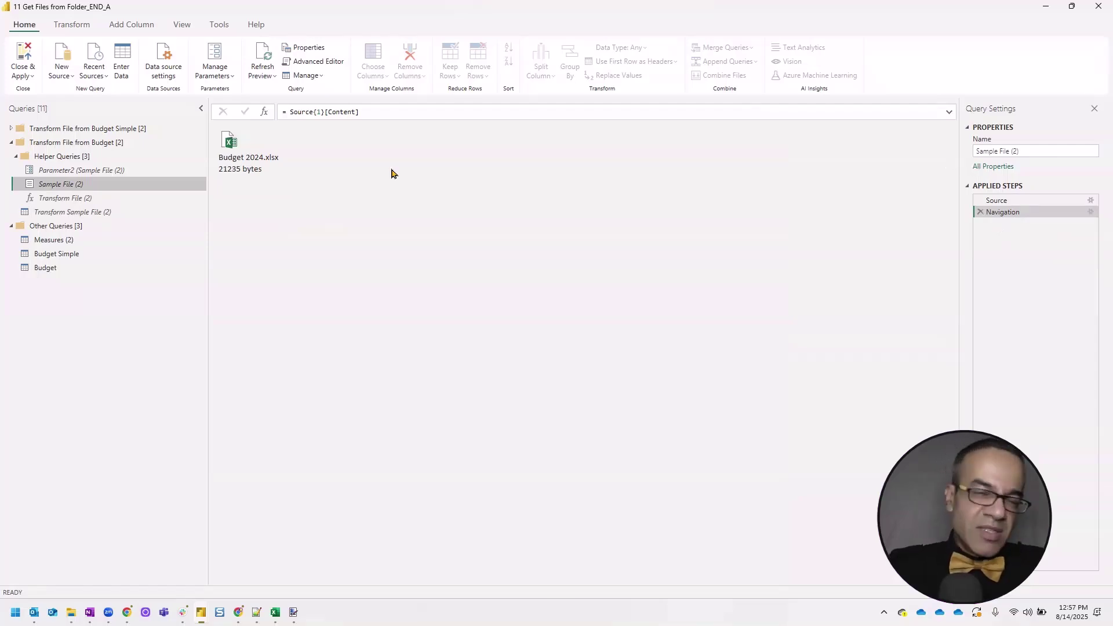
Step: Point Sample File (2) back to Source{0} (Budget 2023.xlsx) and remove the workbook import step
{"action": "left_click", "coordinate": [318, 111]}
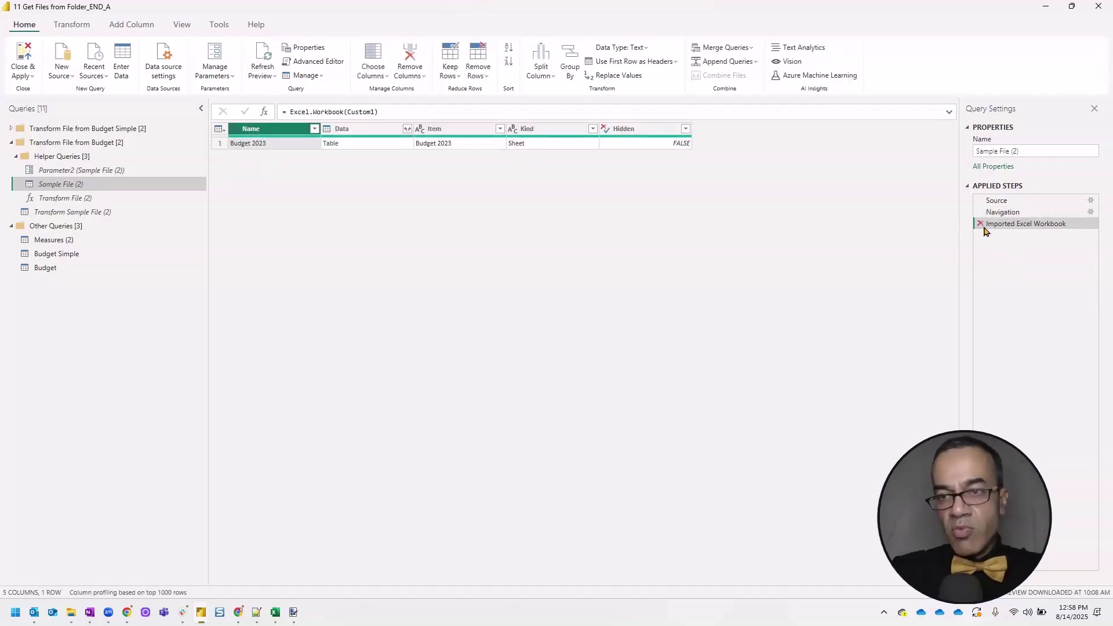
{"action": "left_click", "coordinate": [981, 225]}
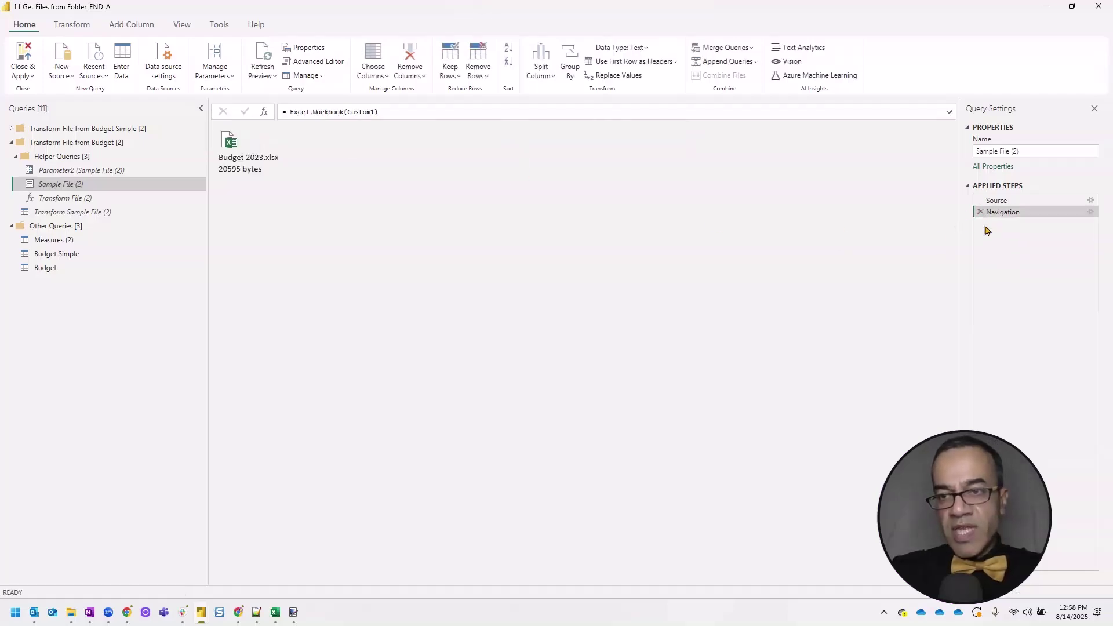
{"action": "left_click", "coordinate": [103, 213]}
{"action": "left_click", "coordinate": [87, 269]}
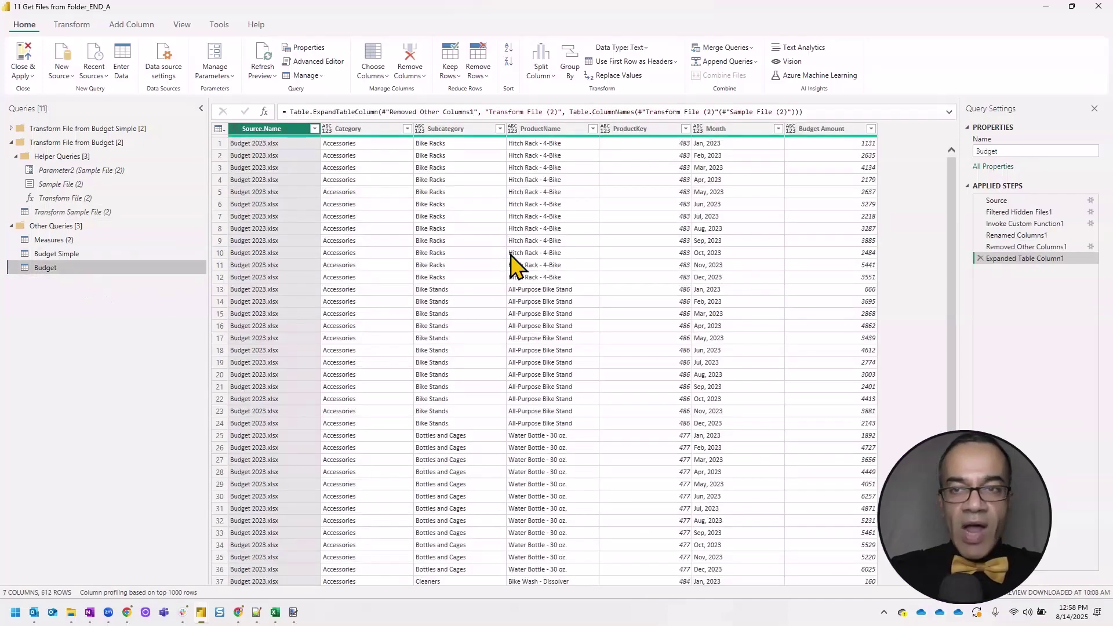
{"action": "scroll", "coordinate": [500, 261], "scroll_direction": "down", "scroll_amount": 5}
{"action": "scroll", "coordinate": [534, 269], "scroll_direction": "down", "scroll_amount": 10}
{"action": "scroll", "coordinate": [539, 277], "scroll_direction": "down", "scroll_amount": 10}
{"action": "scroll", "coordinate": [540, 277], "scroll_direction": "down", "scroll_amount": 10}
{"action": "scroll", "coordinate": [523, 278], "scroll_direction": "down", "scroll_amount": 15}
Step: In Transform Sample File (2), type Month as Date and Budget Amount as Fixed decimal, then view Budget
{"action": "left_click", "coordinate": [97, 212]}
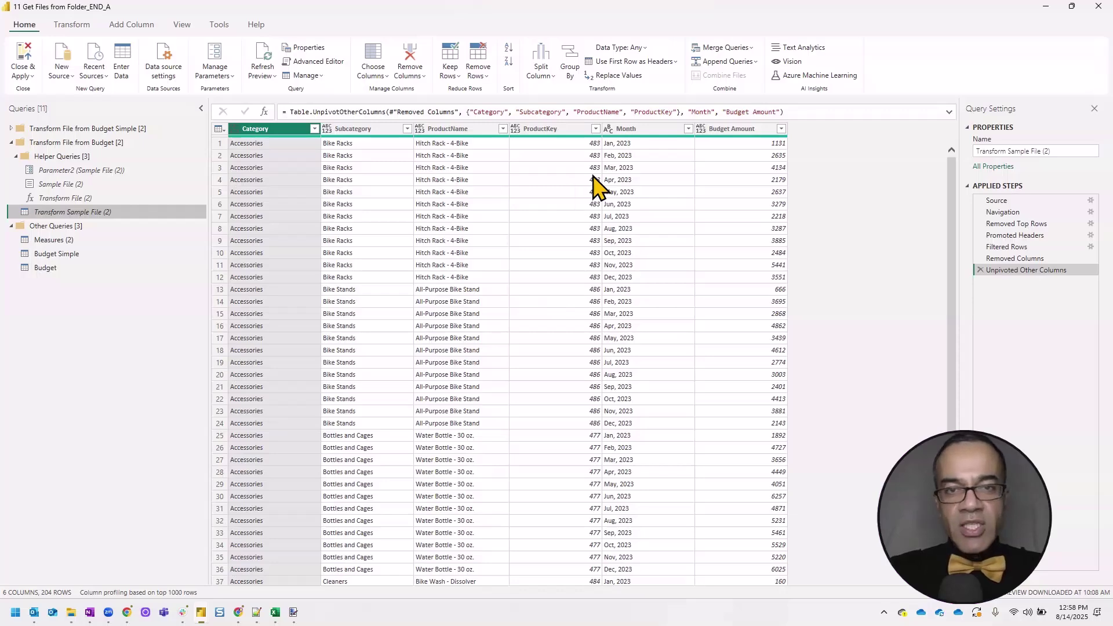
{"action": "left_click", "coordinate": [609, 130]}
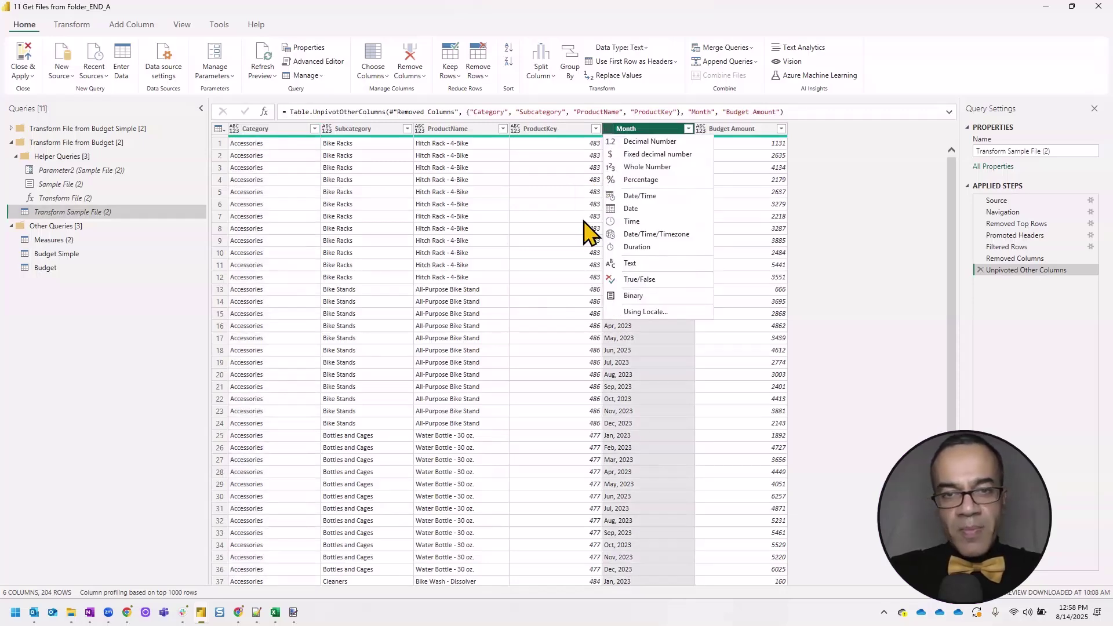
{"action": "left_click", "coordinate": [642, 210]}
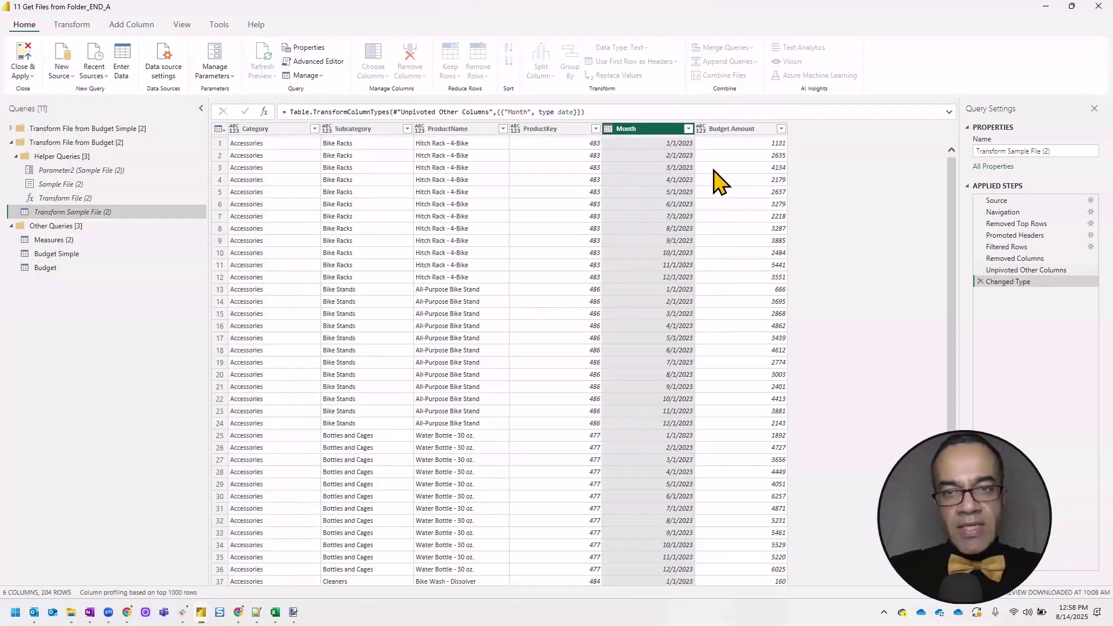
{"action": "left_click", "coordinate": [700, 128]}
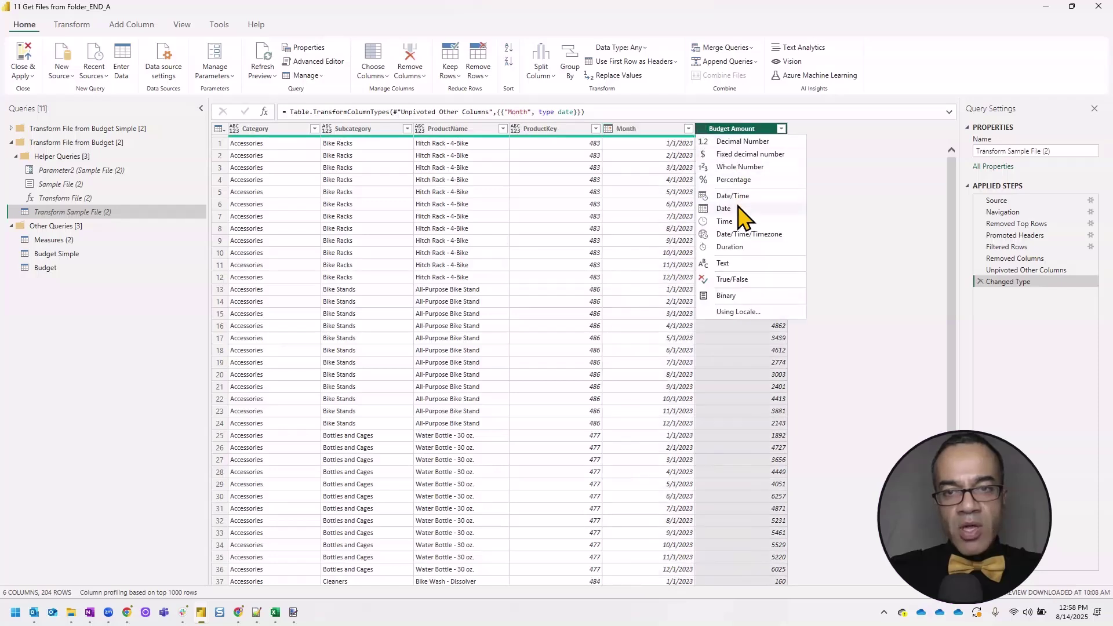
{"action": "left_click", "coordinate": [744, 166]}
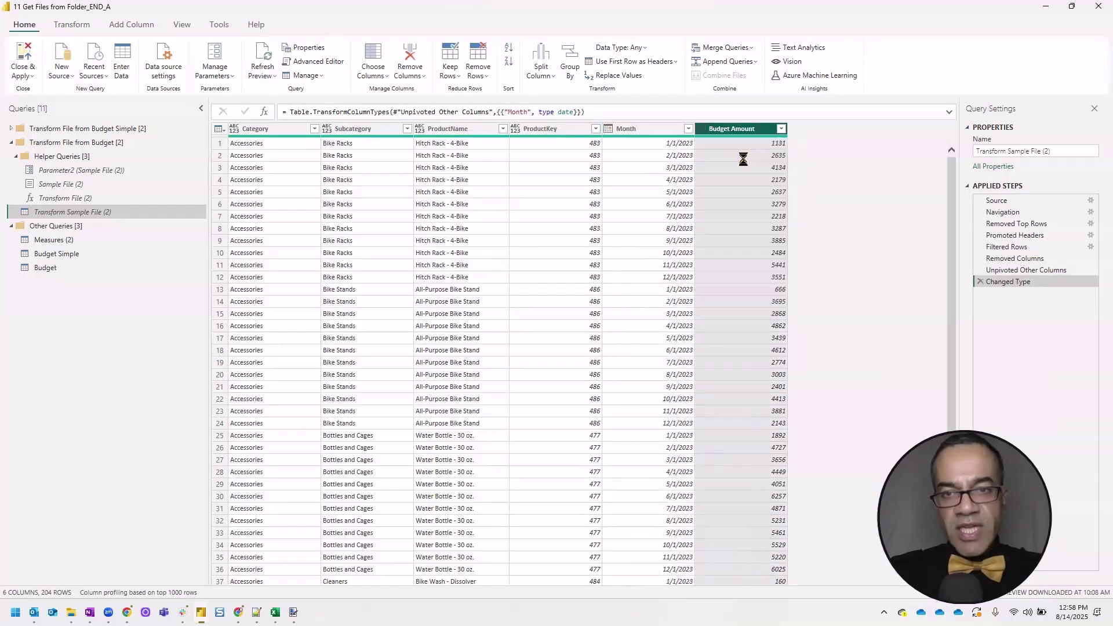
{"action": "left_click", "coordinate": [62, 273]}
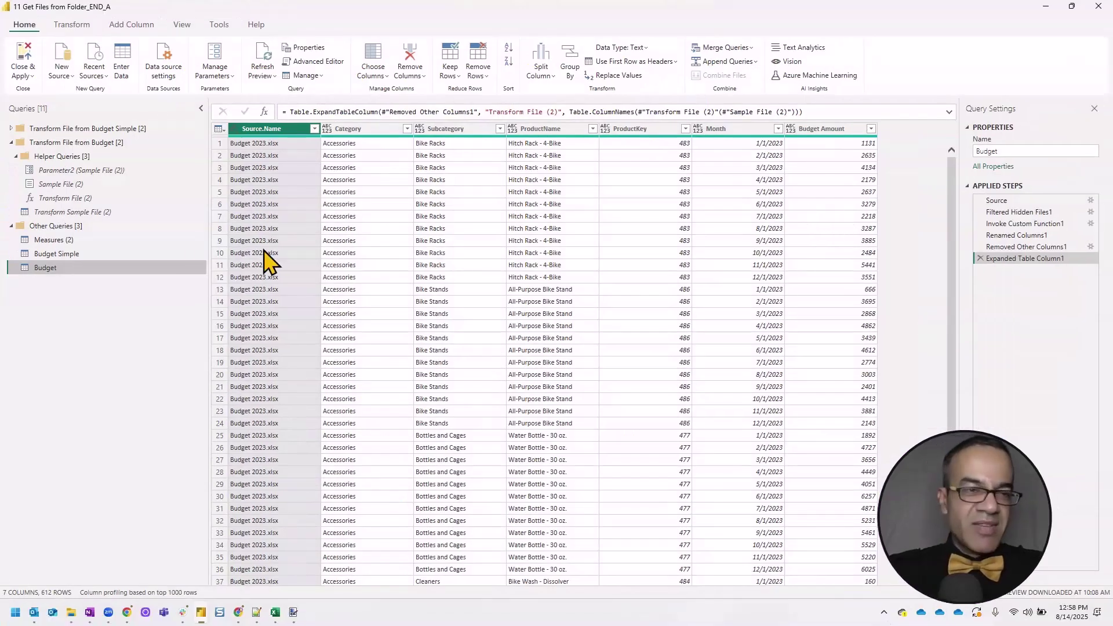
Step: Delete Transform Sample File (2)'s Changed Type step and make Month a Date column in Budget
{"action": "left_click", "coordinate": [86, 212]}
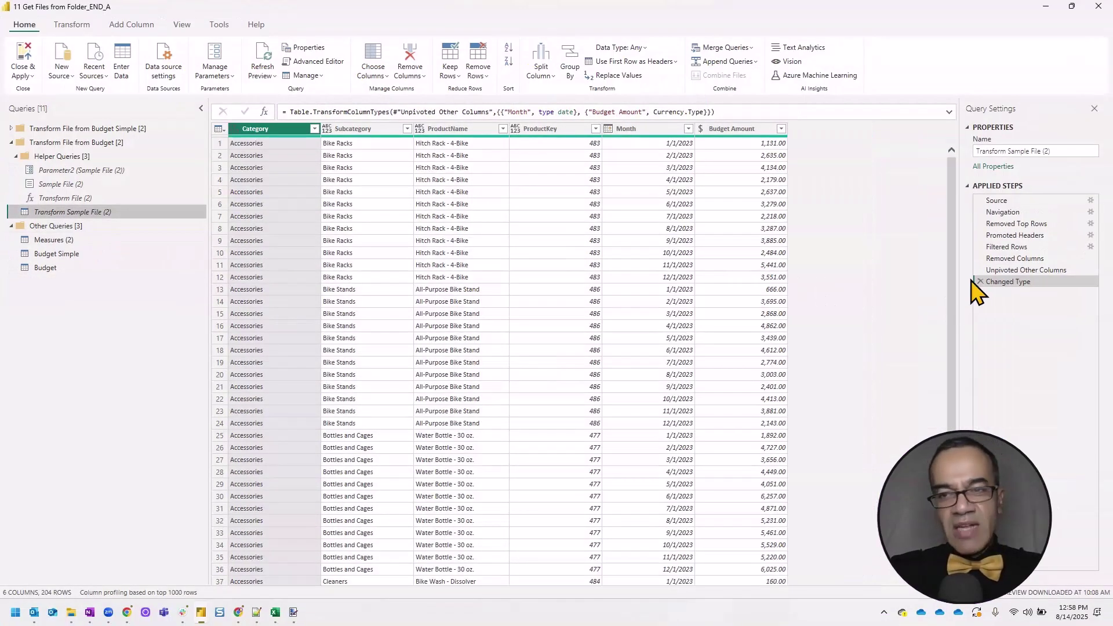
{"action": "left_click", "coordinate": [978, 281]}
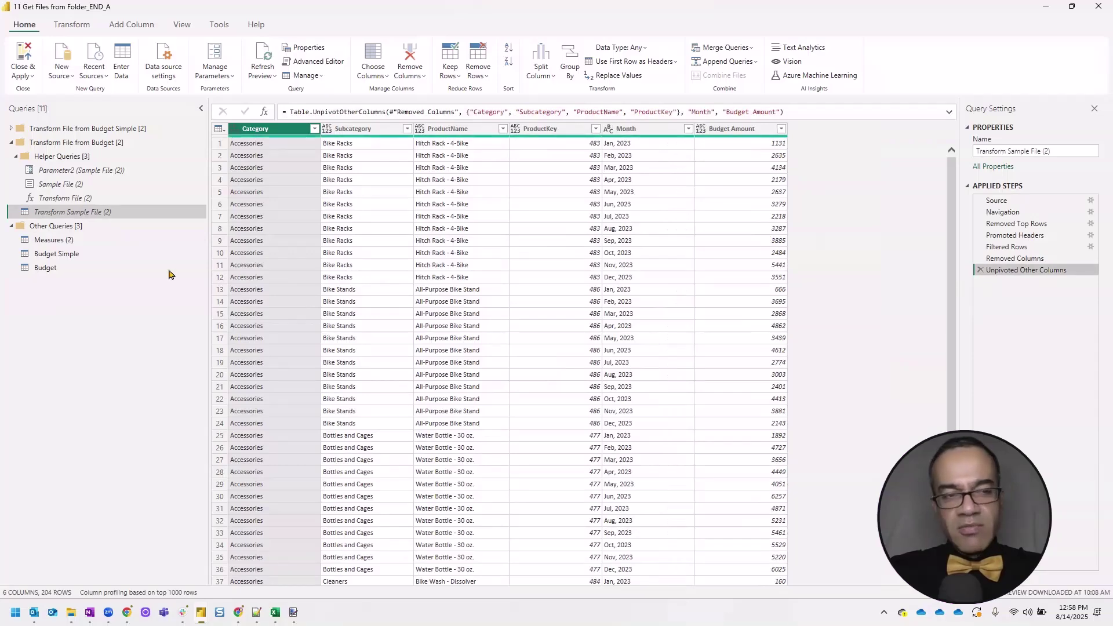
{"action": "left_click", "coordinate": [136, 272]}
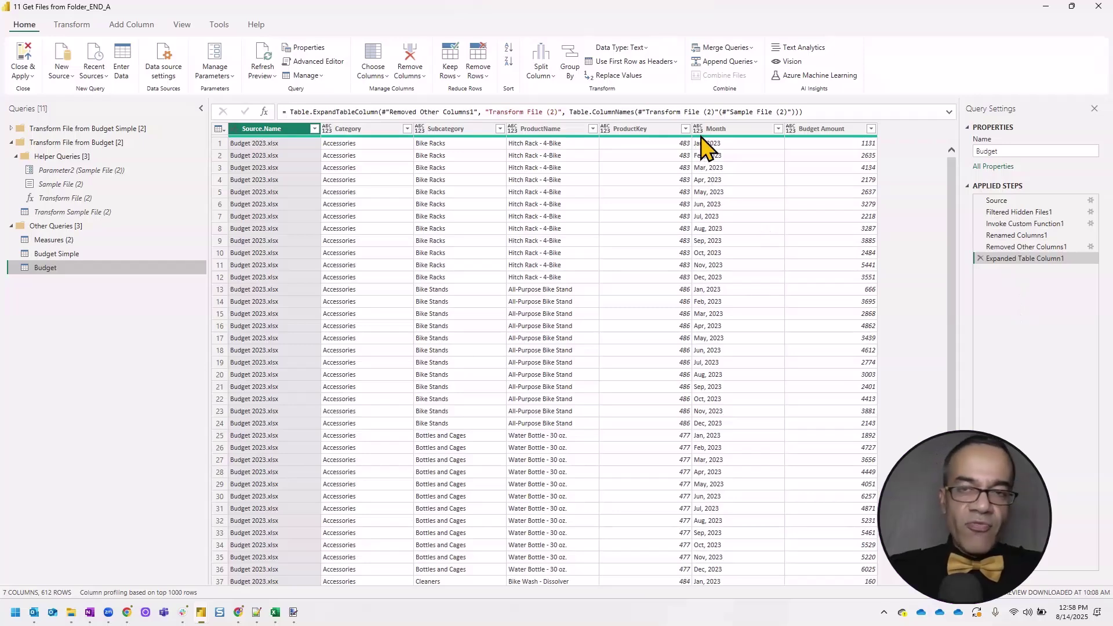
{"action": "left_click", "coordinate": [700, 131]}
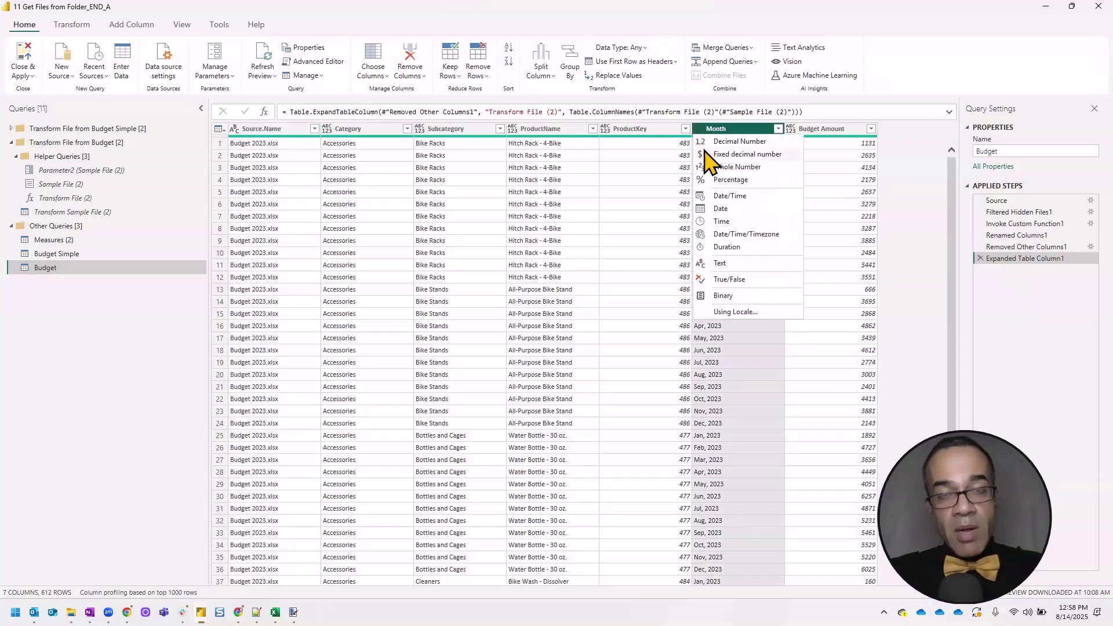
{"action": "left_click", "coordinate": [745, 211]}
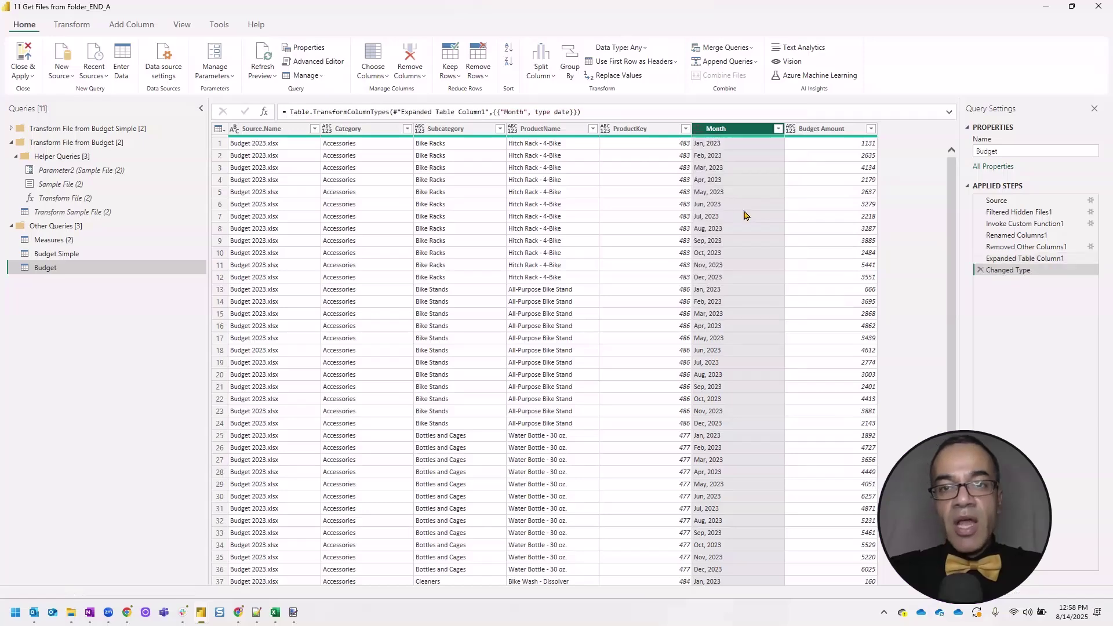
{"action": "left_click", "coordinate": [791, 129]}
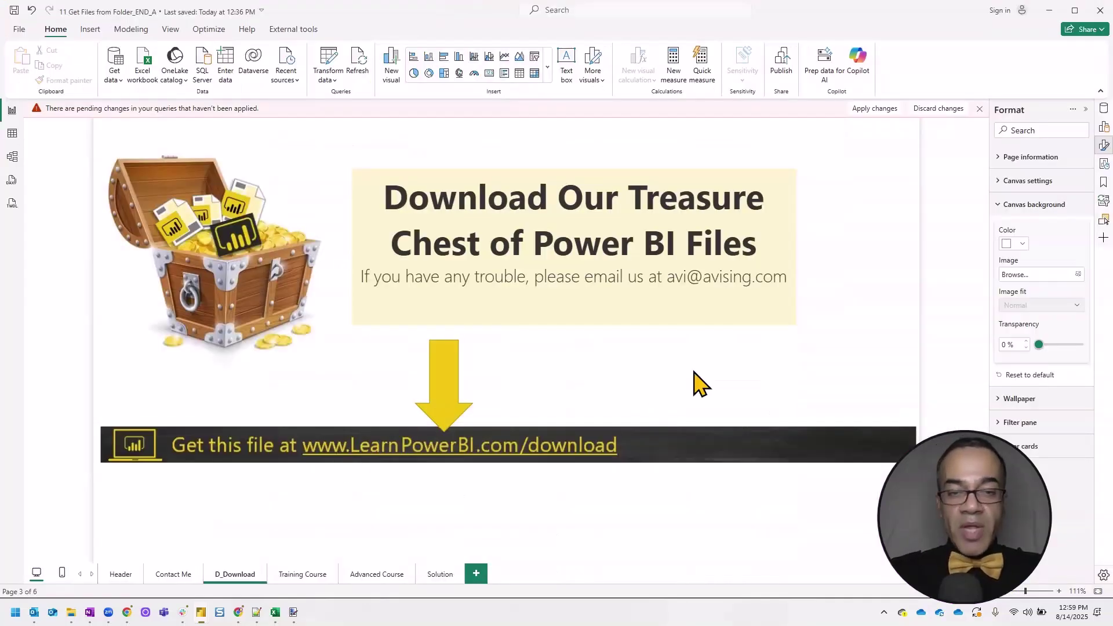
Step: In File Explorer, preview Budget 2024, 2023 and 2025 Advanced, noting 2024's extra Date Prepared row
{"action": "key", "text": "alt+Tab"}
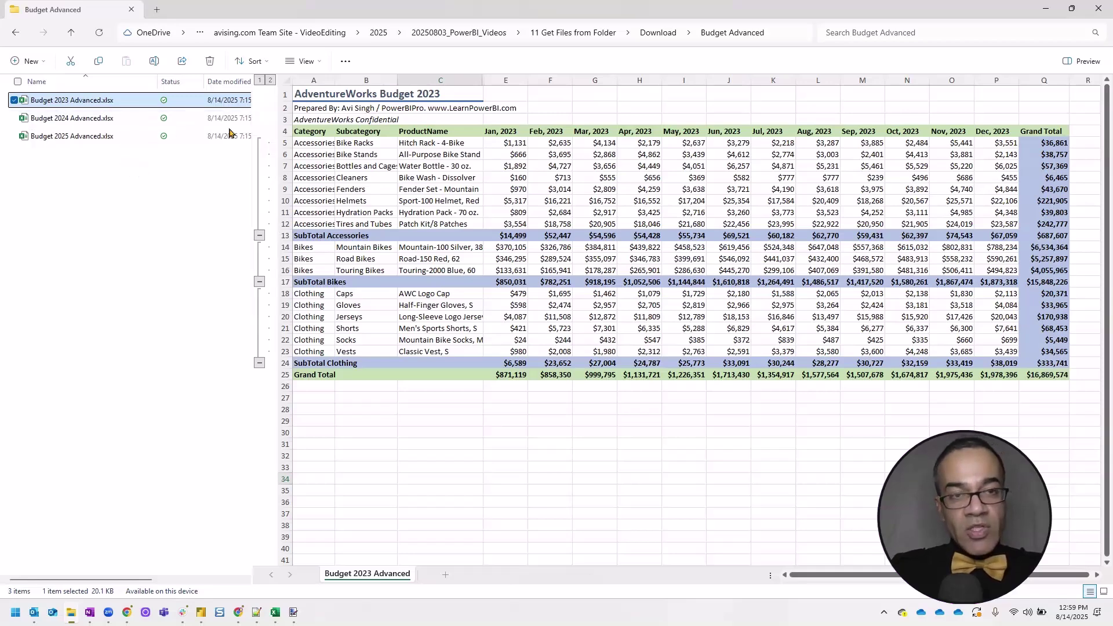
{"action": "left_click", "coordinate": [101, 120]}
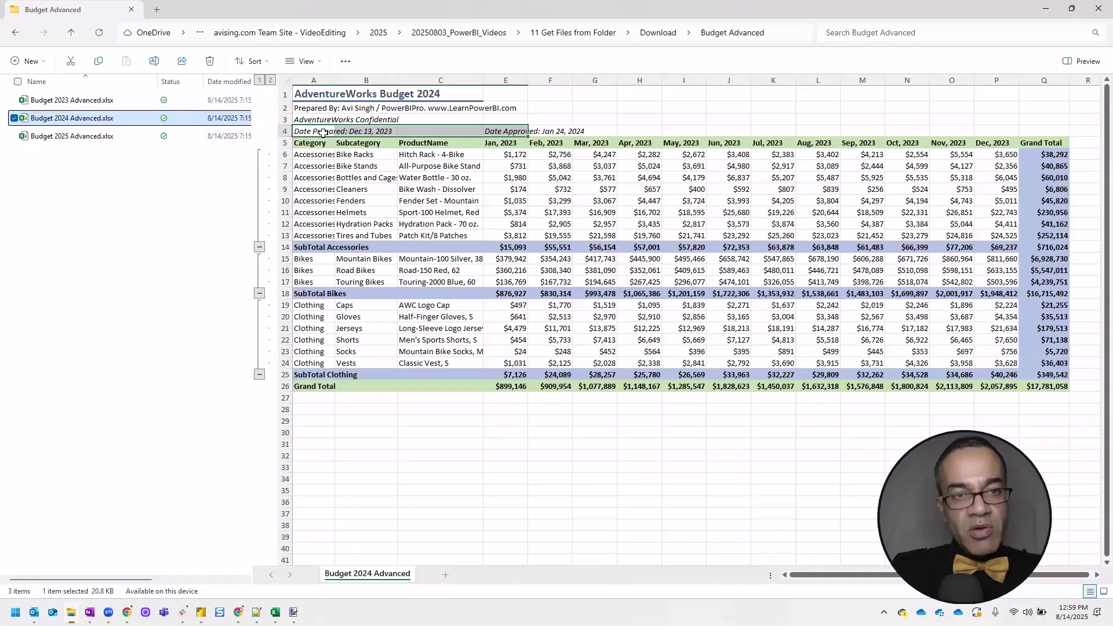
{"action": "left_click", "coordinate": [98, 101]}
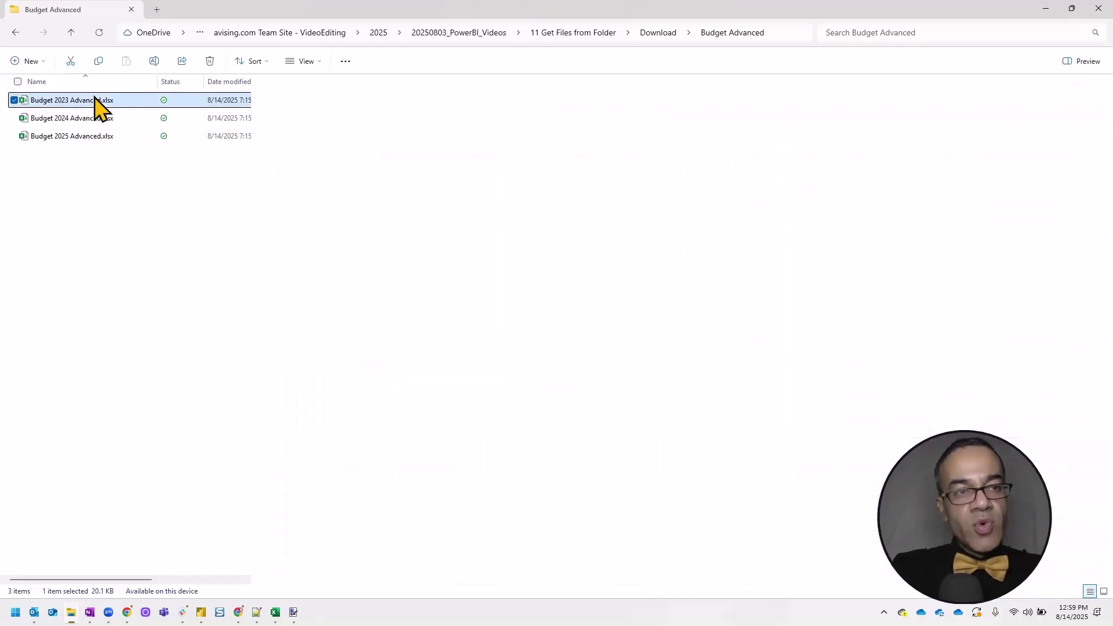
{"action": "left_click", "coordinate": [95, 119]}
{"action": "left_click", "coordinate": [95, 139]}
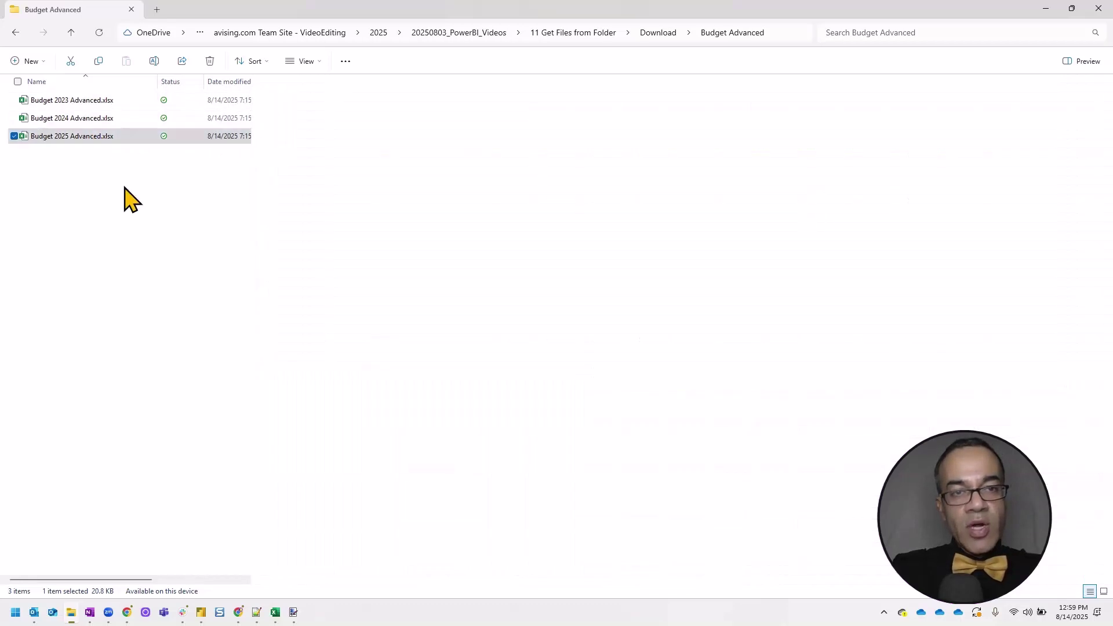
Step: Back in Power BI, show the Advanced Course page and close the pending-changes banner
{"action": "key", "text": "alt+Tab"}
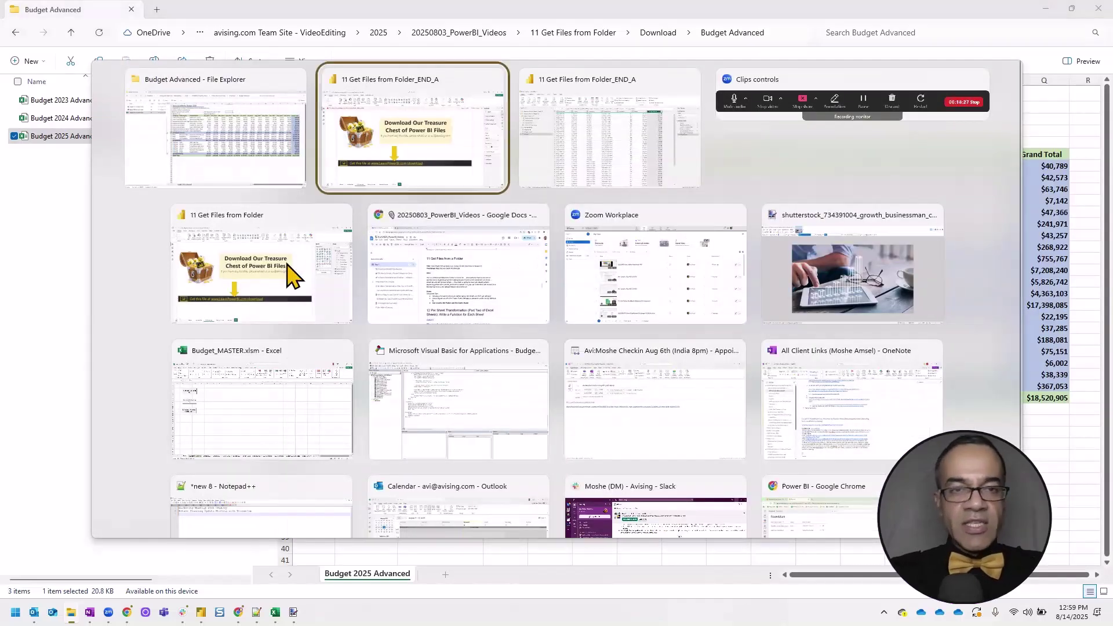
{"action": "left_click", "coordinate": [376, 574]}
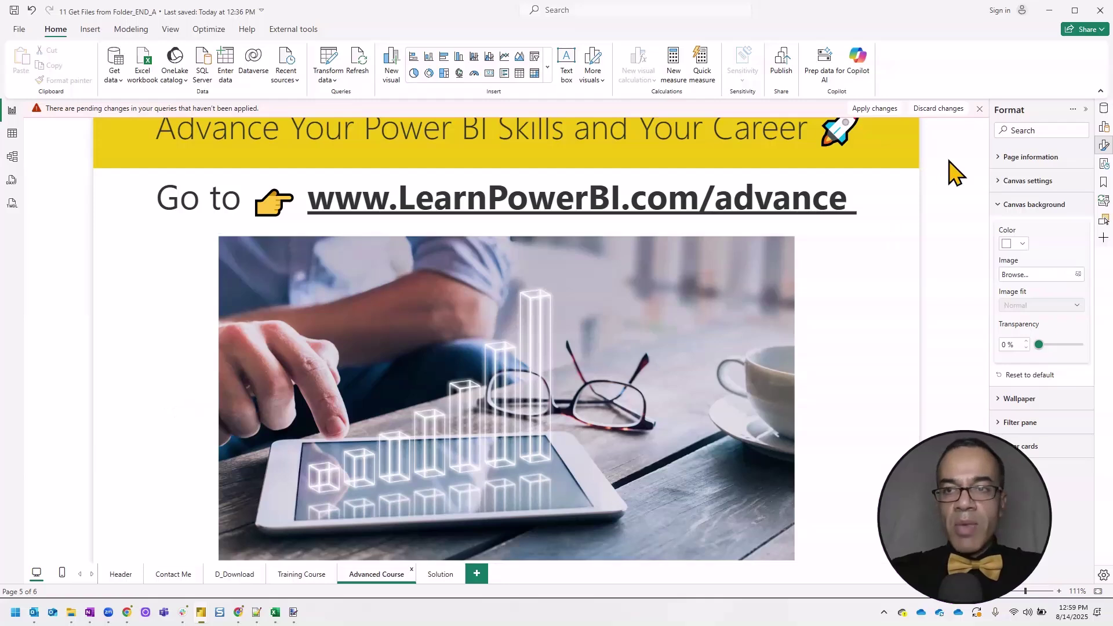
{"action": "left_click", "coordinate": [978, 110]}
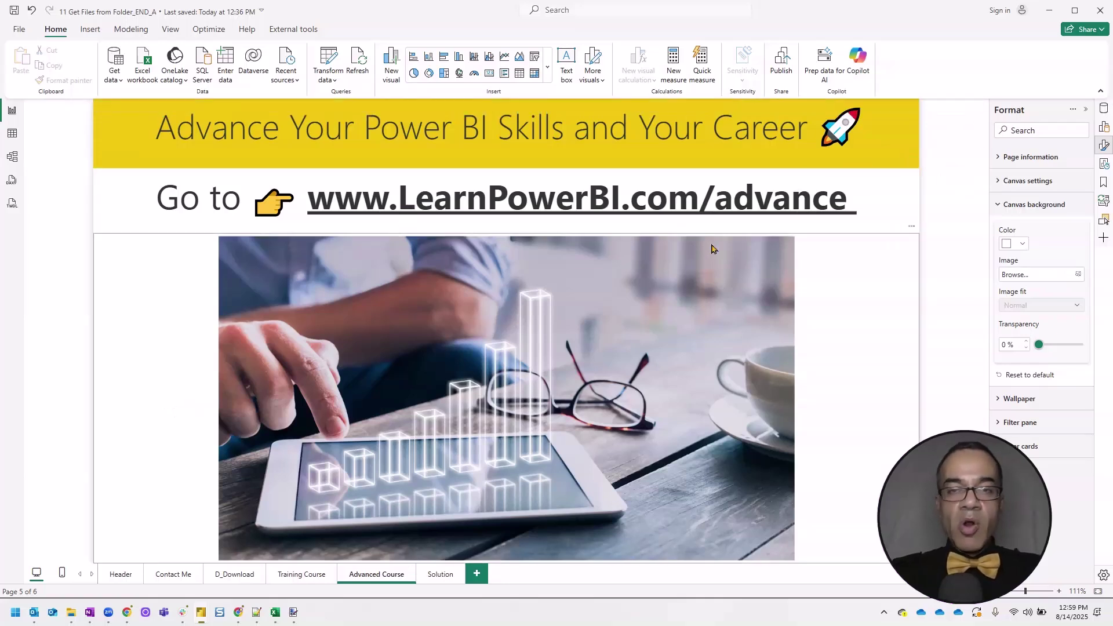